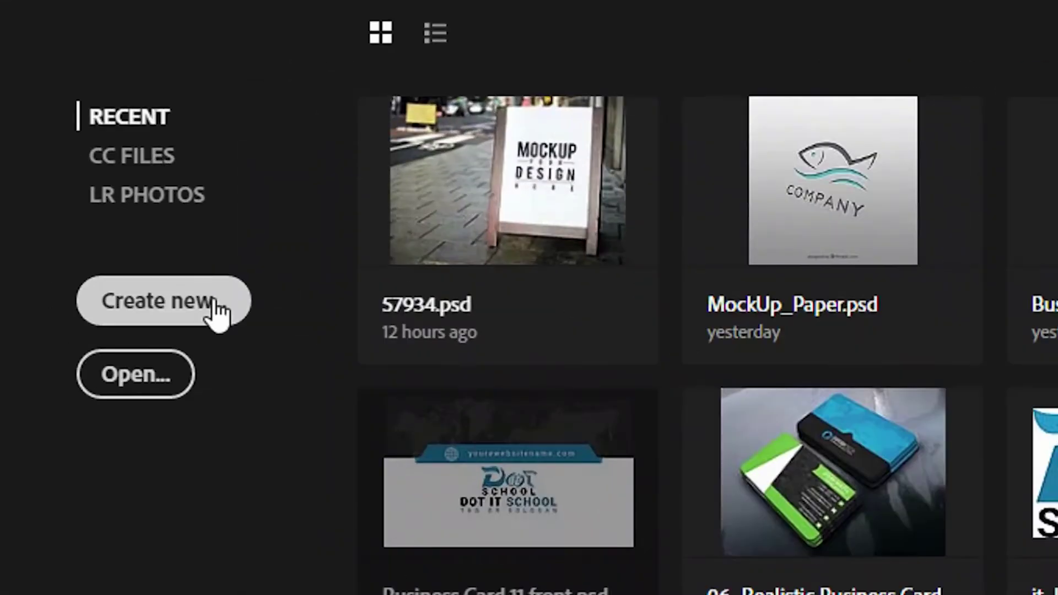
- Start a new document and enter a width of 3.25 and a height of 1.75
click(107, 265)
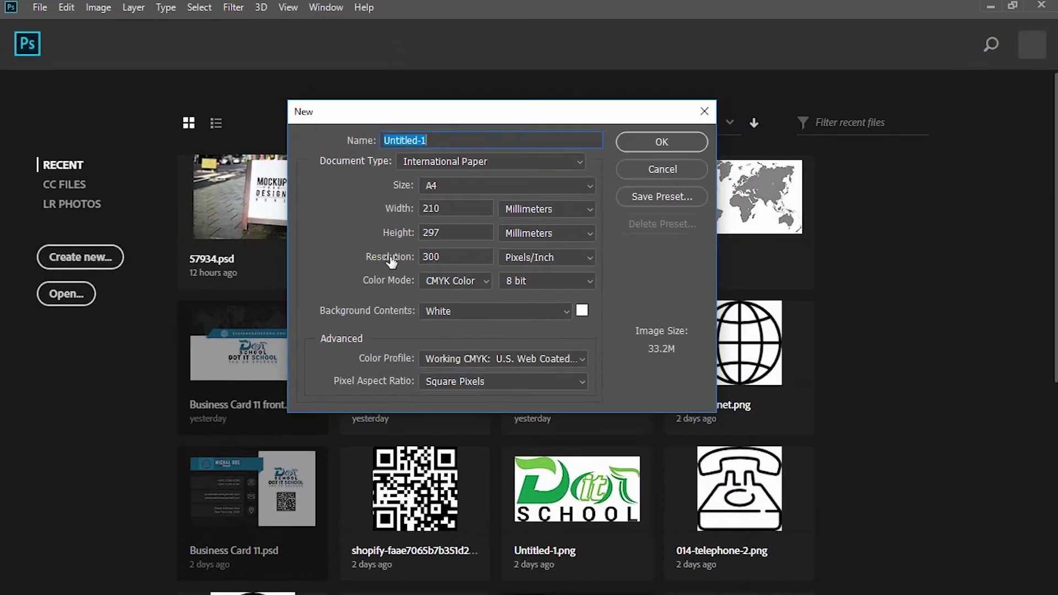
click(473, 210)
text(3.)
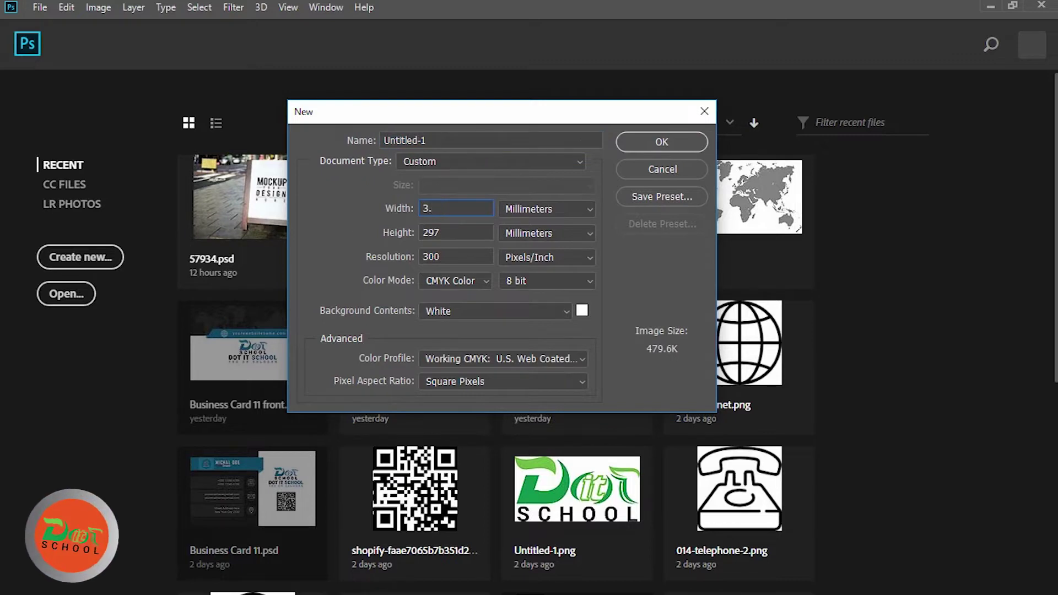
text(25)
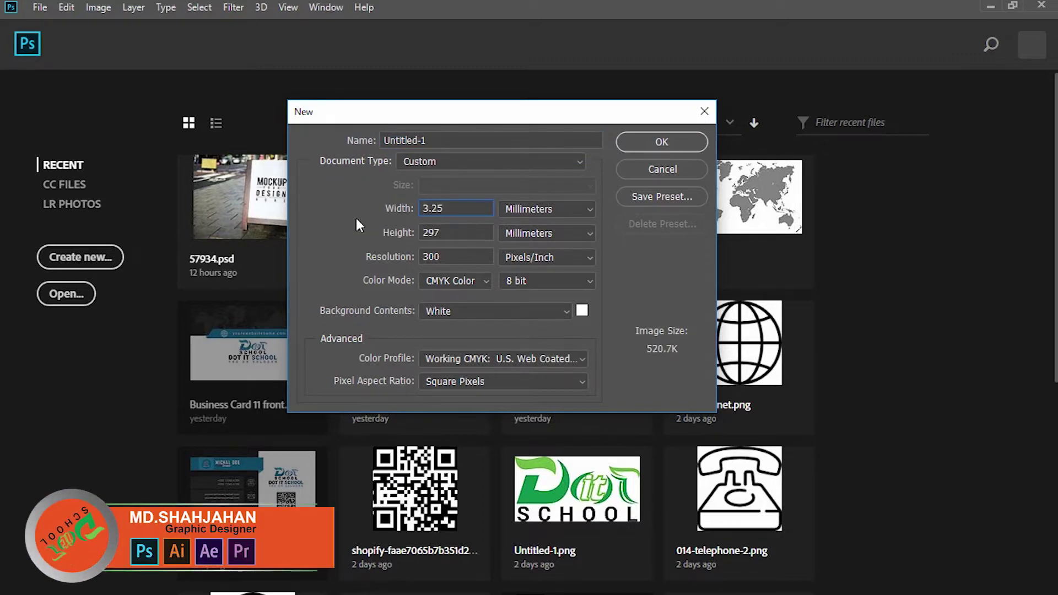
key(Tab)
text(1.75)
- Switch the new document's units to inches and set its width to 3.25 and height to 1.75
click(557, 208)
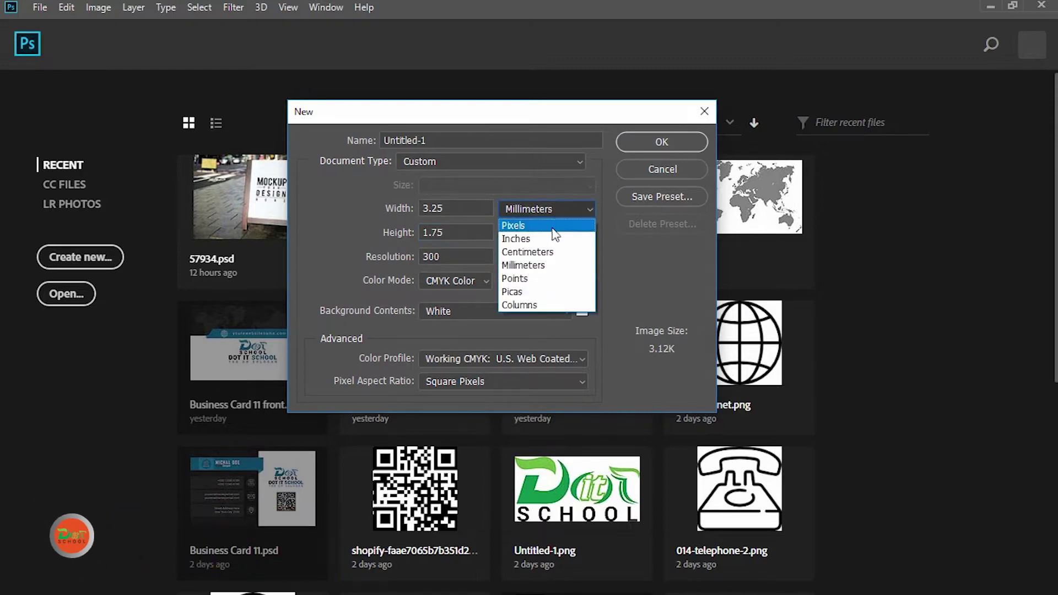
click(551, 238)
click(551, 232)
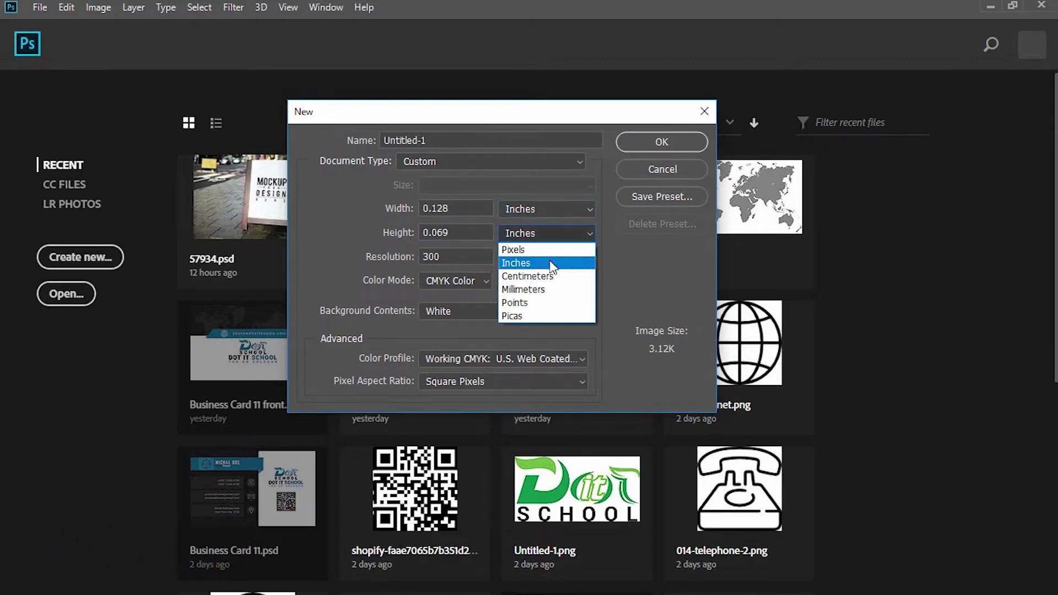
click(550, 263)
click(385, 210)
text(3.25)
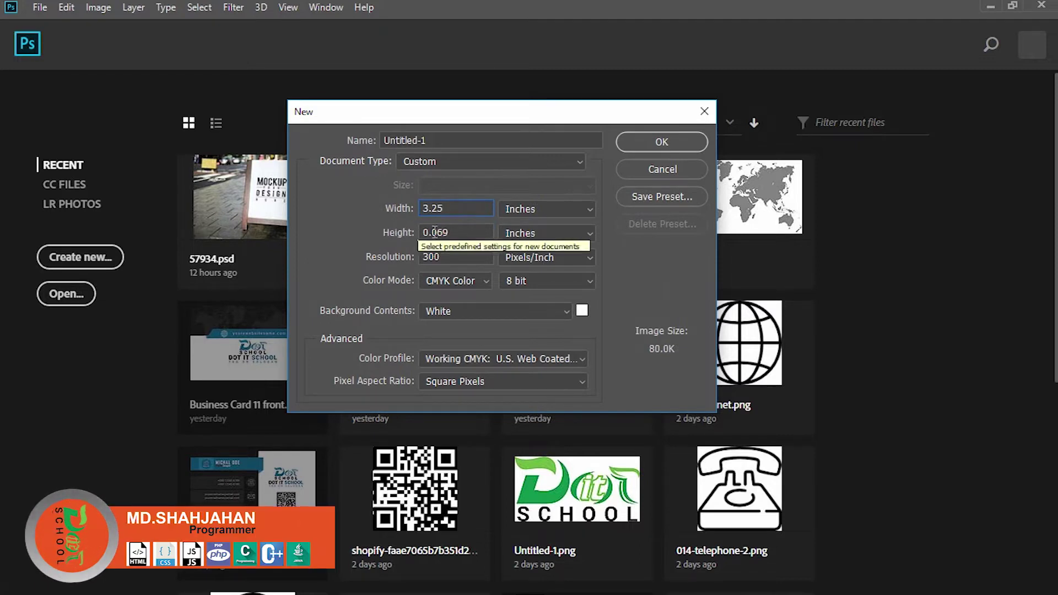
click(393, 240)
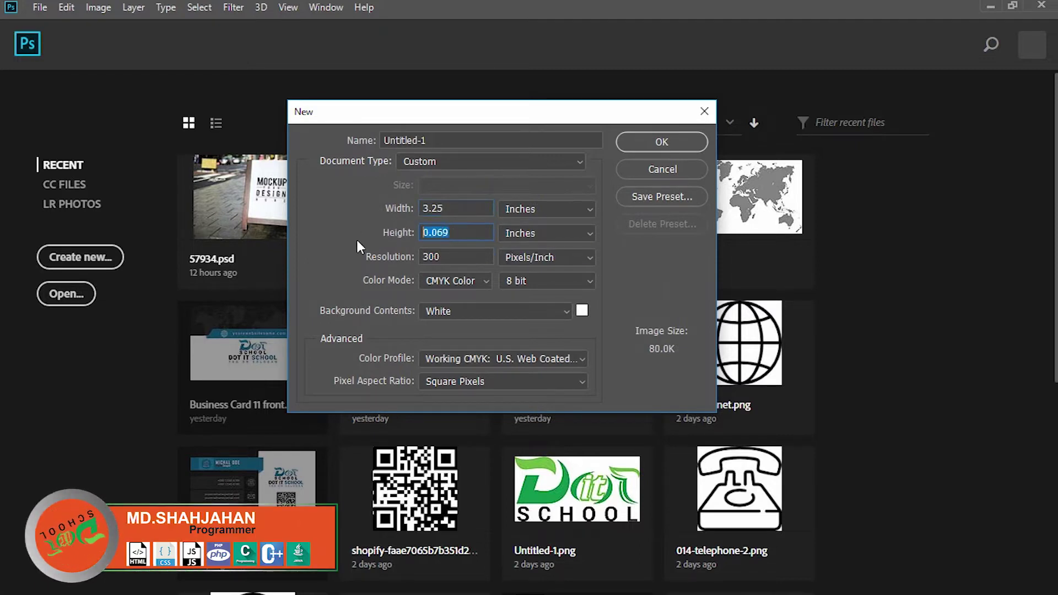
text(1.75)
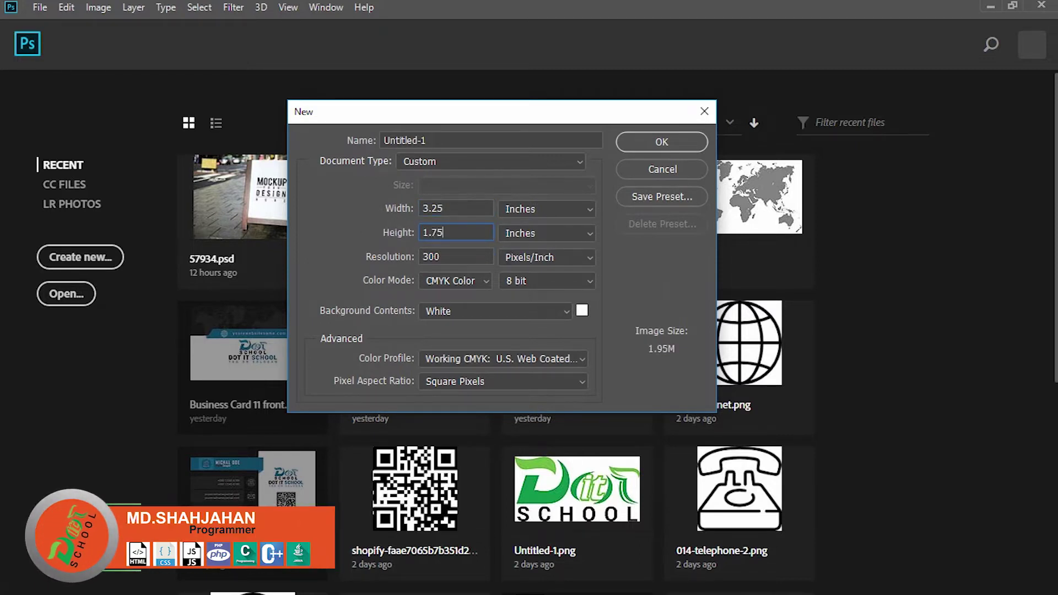
- Name the document "business card" and create it
click(418, 257)
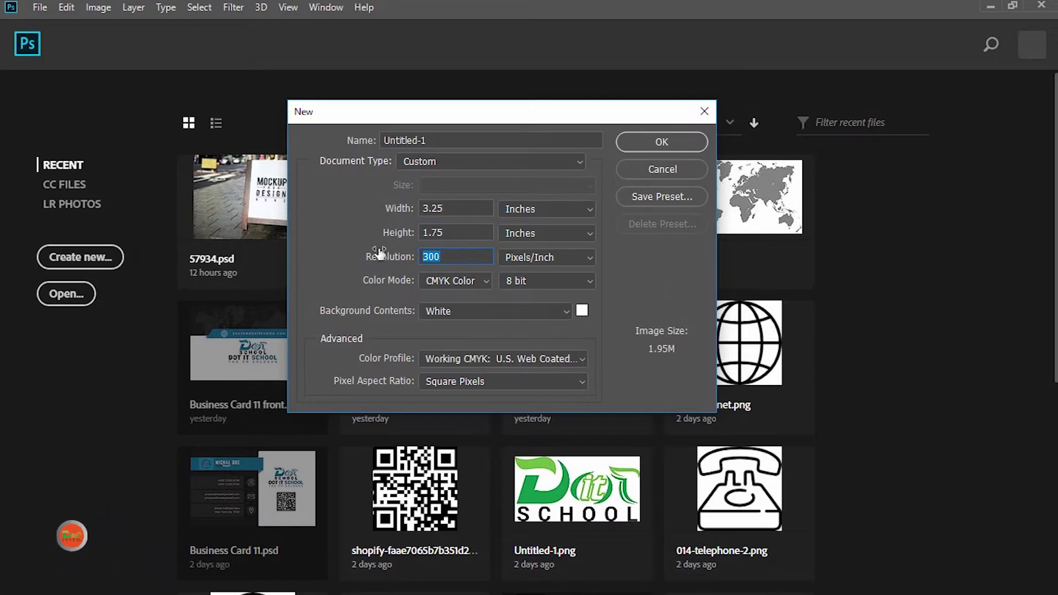
click(457, 144)
text(busine)
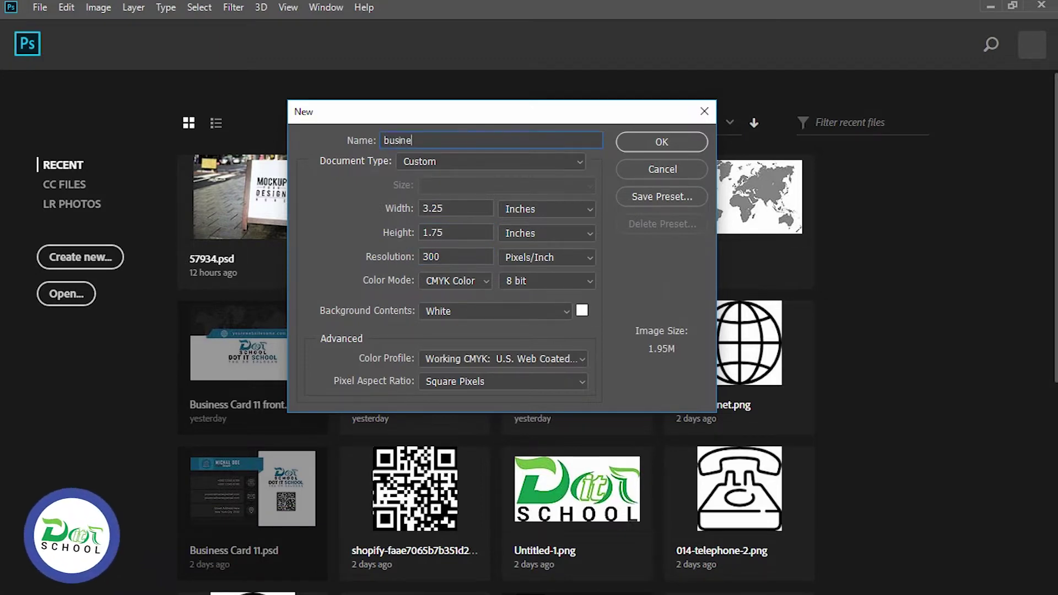
text(ss card)
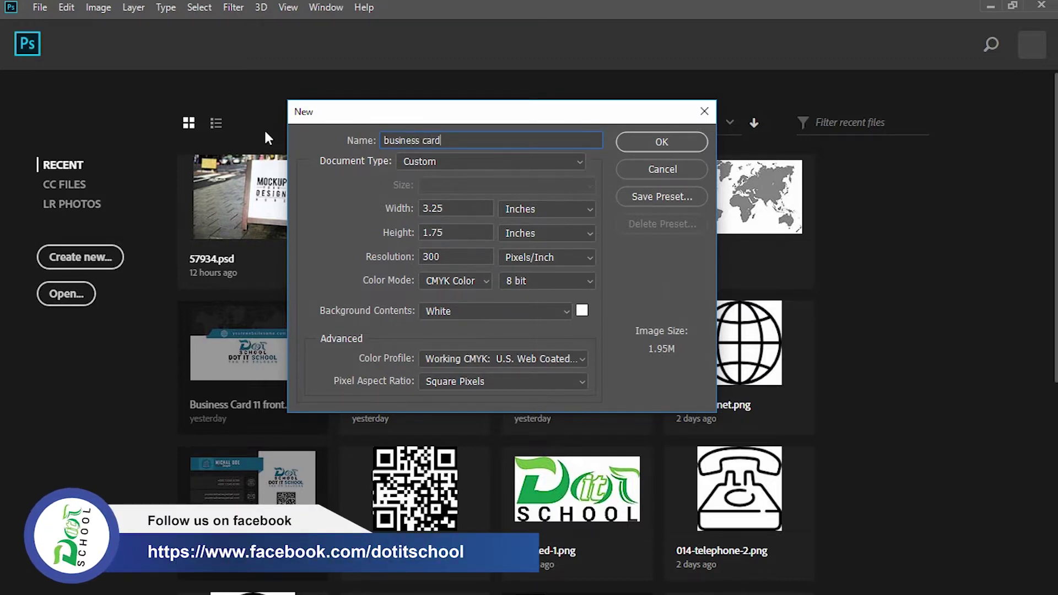
click(672, 139)
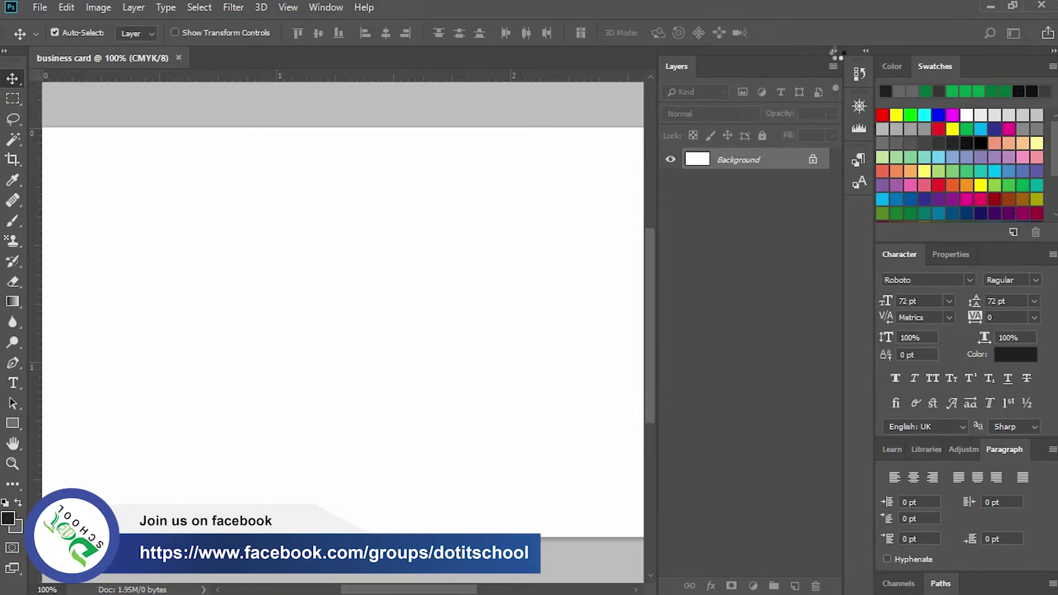
- Dock the Layers panel as a collapsed icon beneath the other collapsed panels
drag(684, 73, 863, 229)
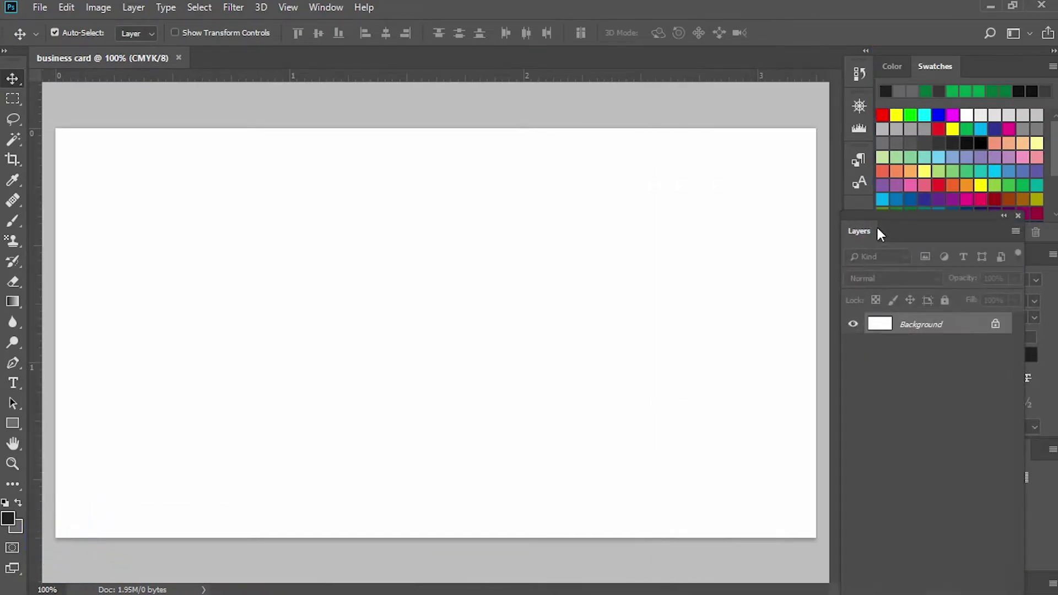
drag(861, 231, 858, 204)
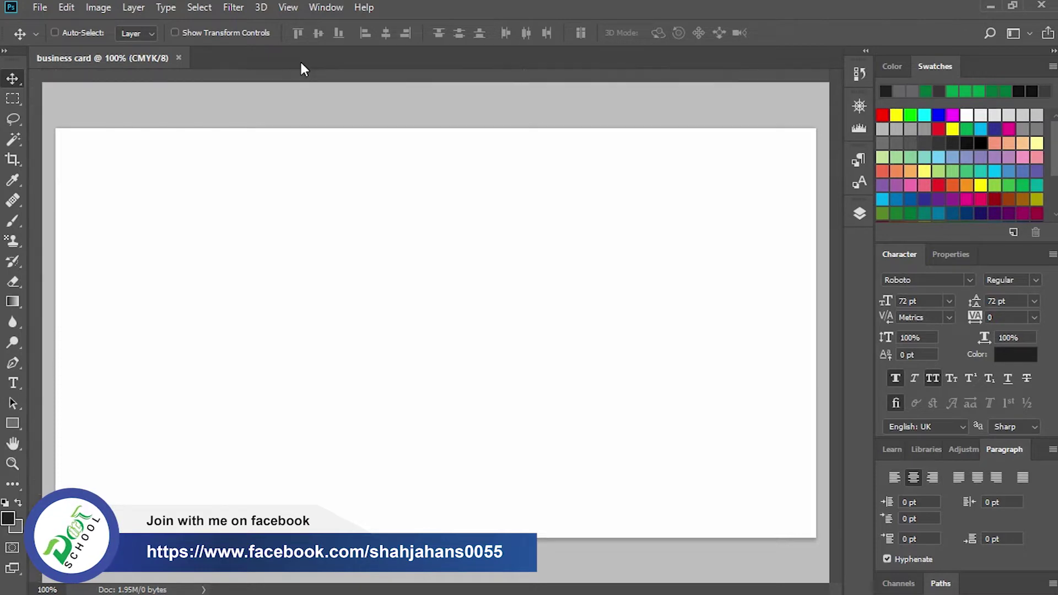
- Show the rulers and place guides along all four edges of the canvas
key(ctrl+r)
click(287, 7)
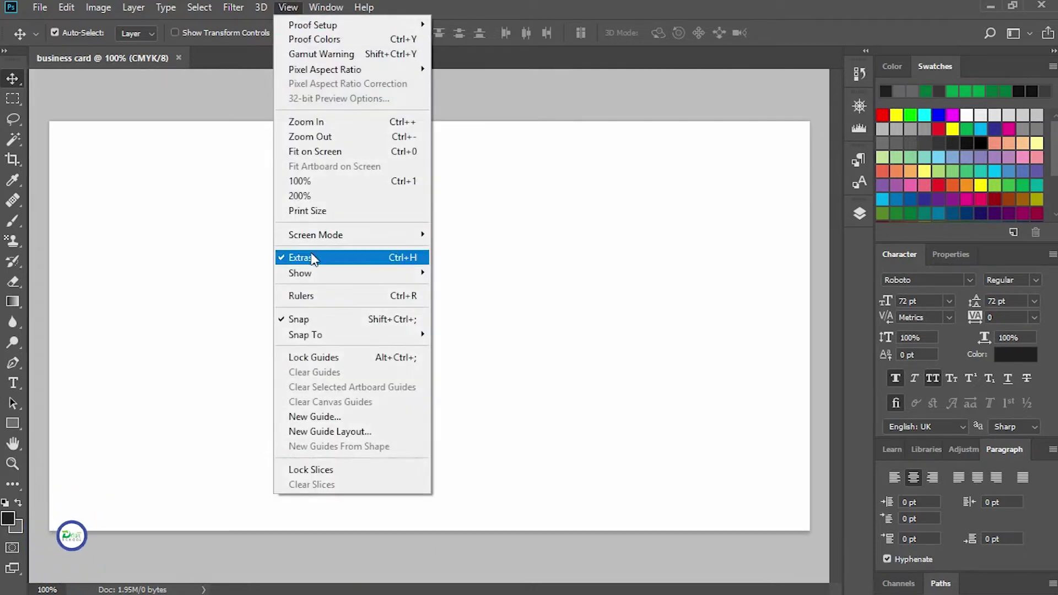
mouse_move(310, 276)
click(539, 341)
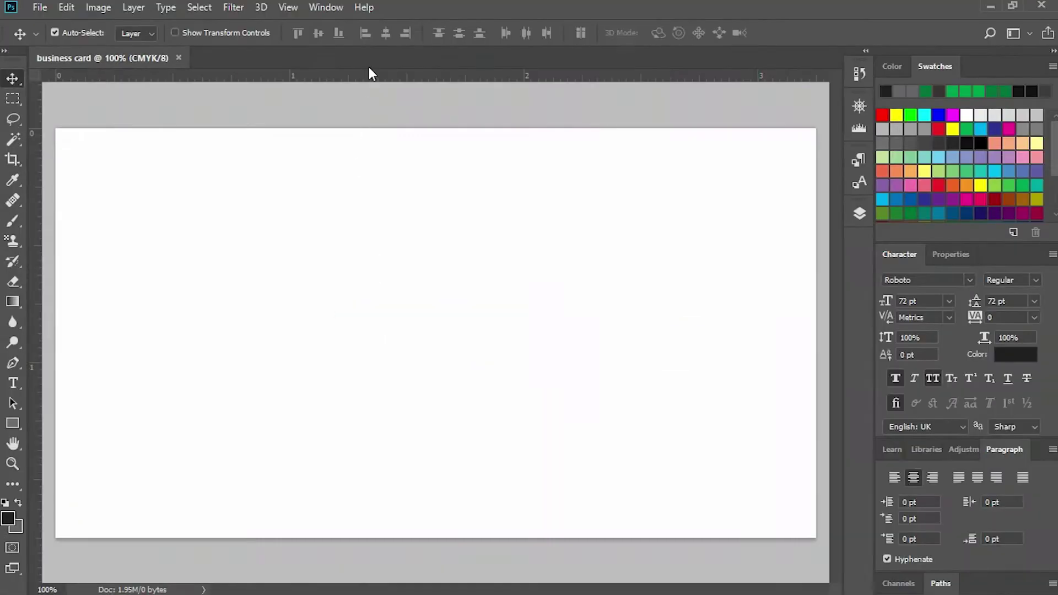
drag(364, 78, 415, 538)
drag(38, 292, 814, 319)
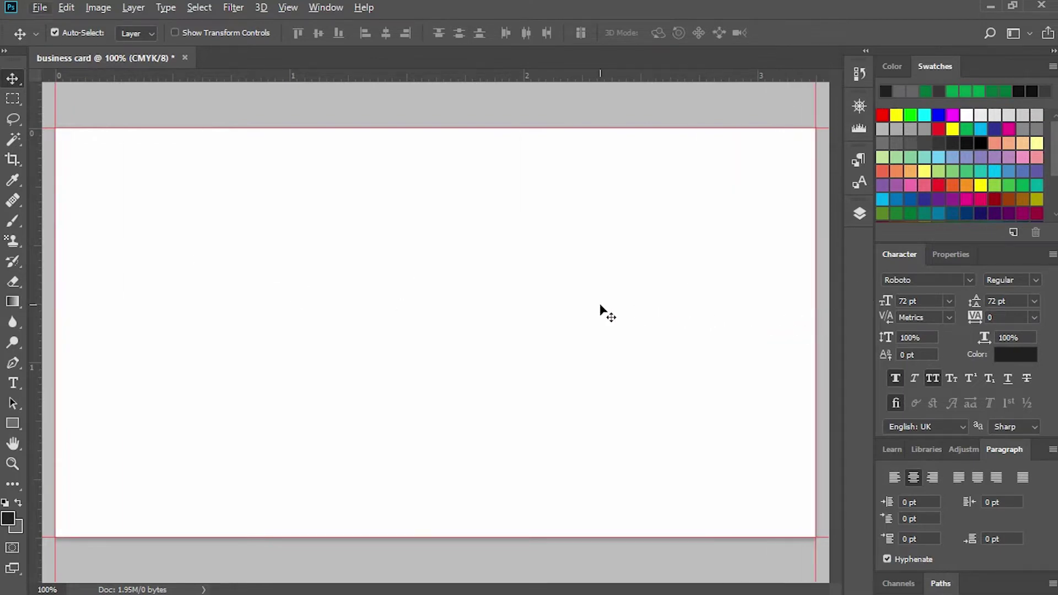
- Enlarge the canvas to 3.50 × 2 inches and add guides along its four new edges
scroll(598, 306, down, 3)
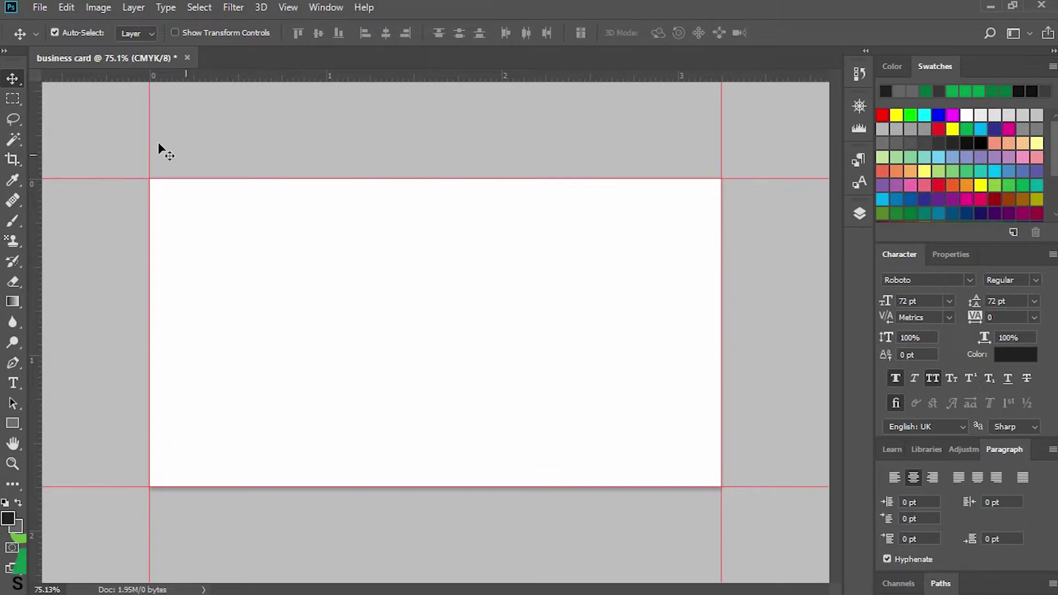
click(99, 7)
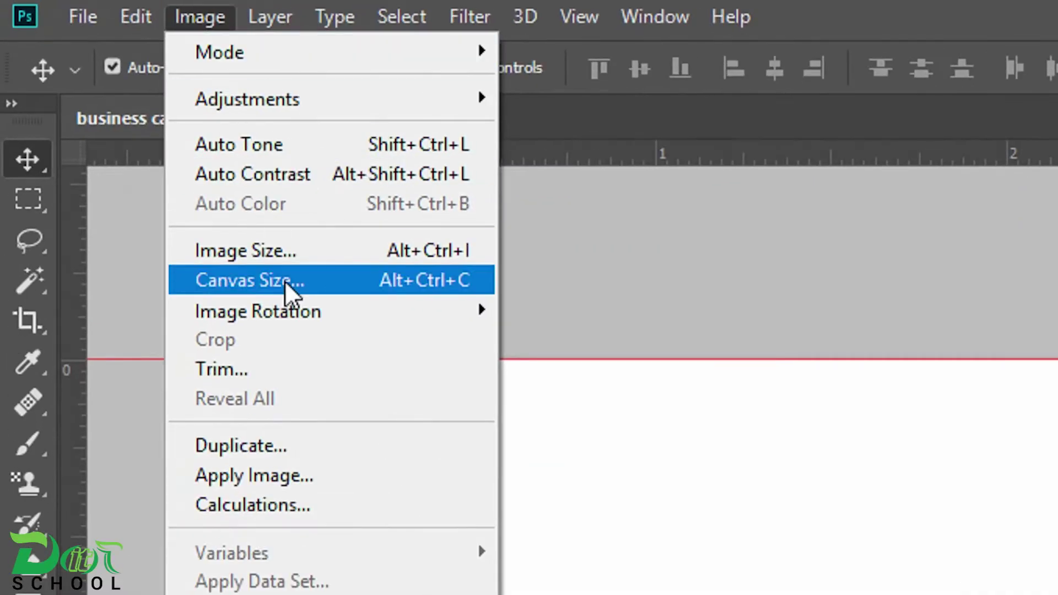
click(292, 280)
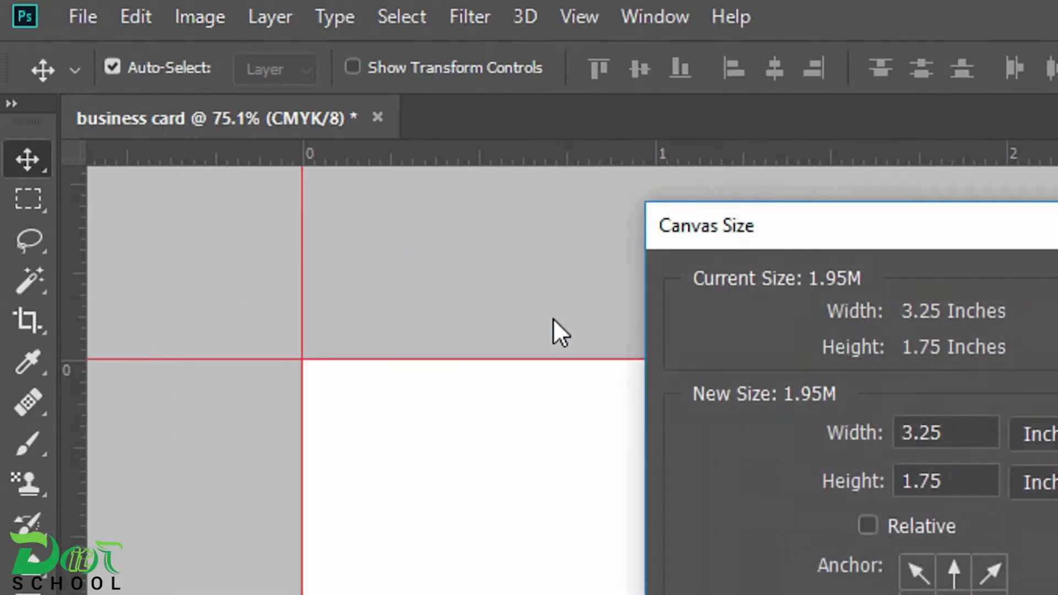
key(BackSpace)
key(BackSpace)
text(50)
key(Tab)
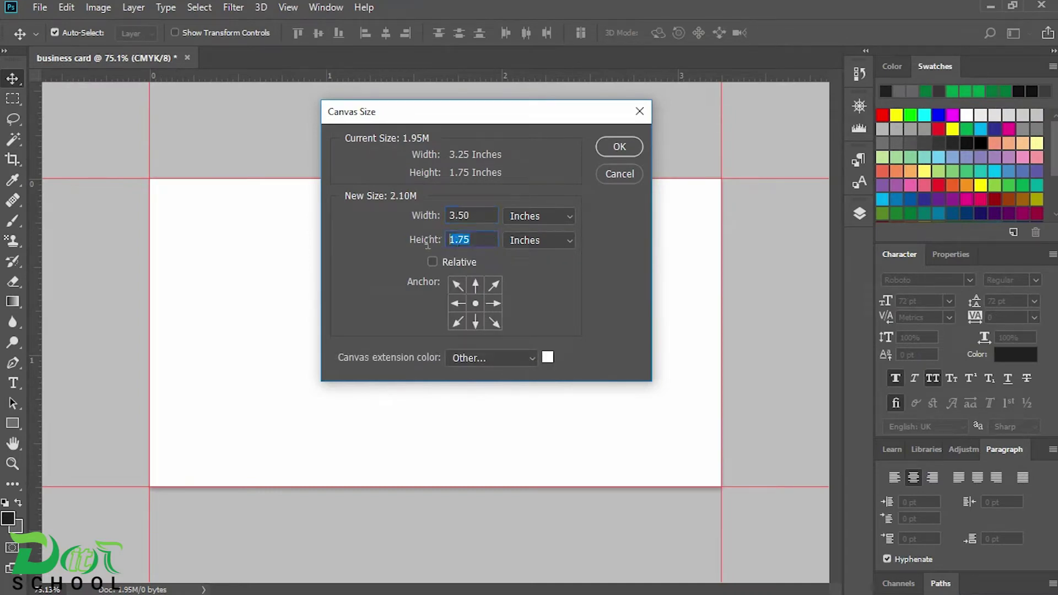
text(2)
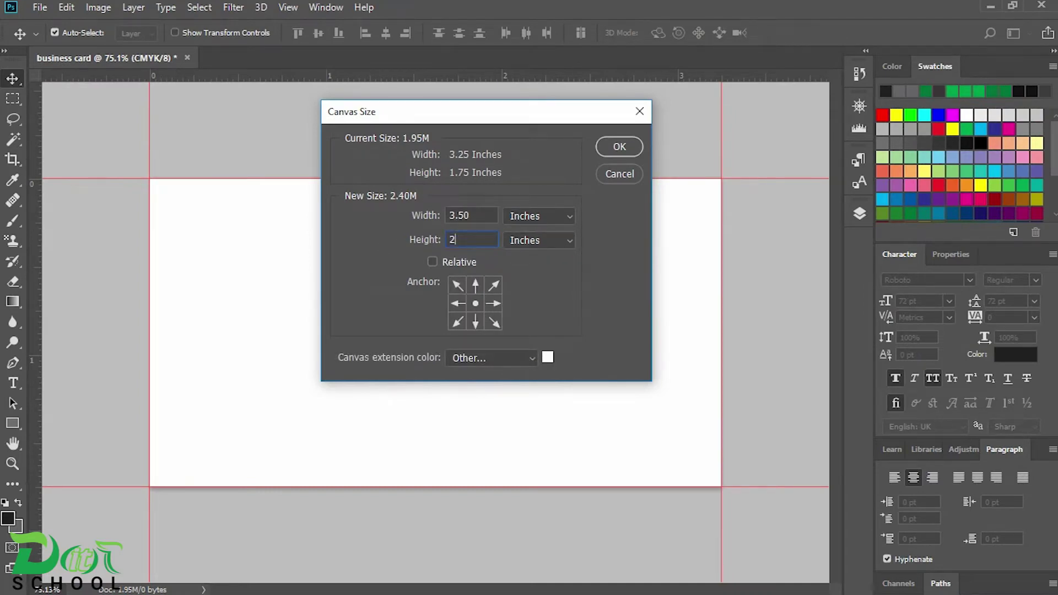
click(632, 147)
drag(417, 77, 442, 507)
drag(42, 259, 743, 303)
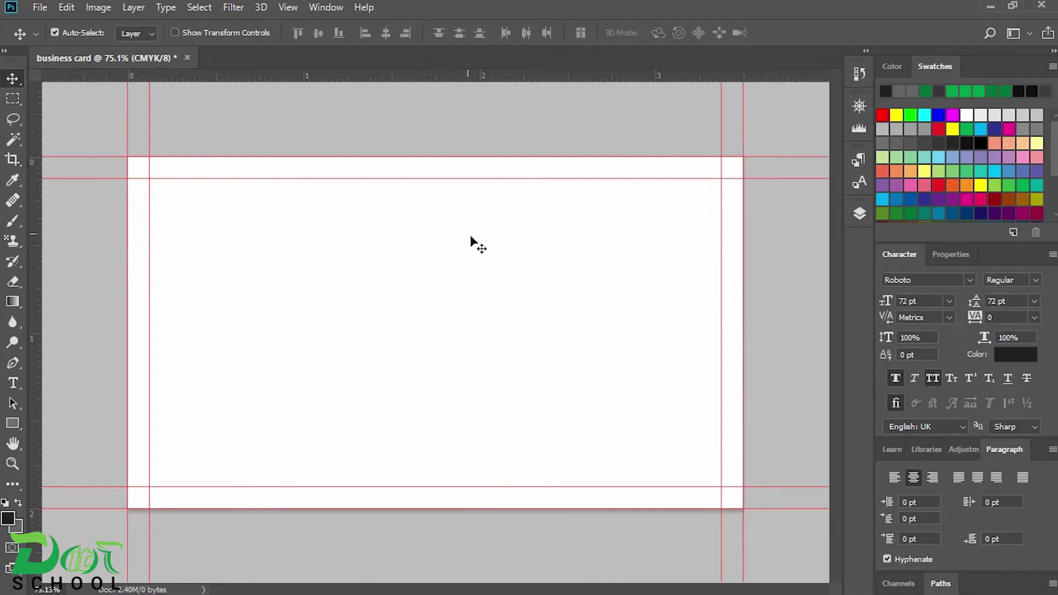
- Enlarge the canvas to 3.75 × 2.25 inches for the outer margin
click(100, 11)
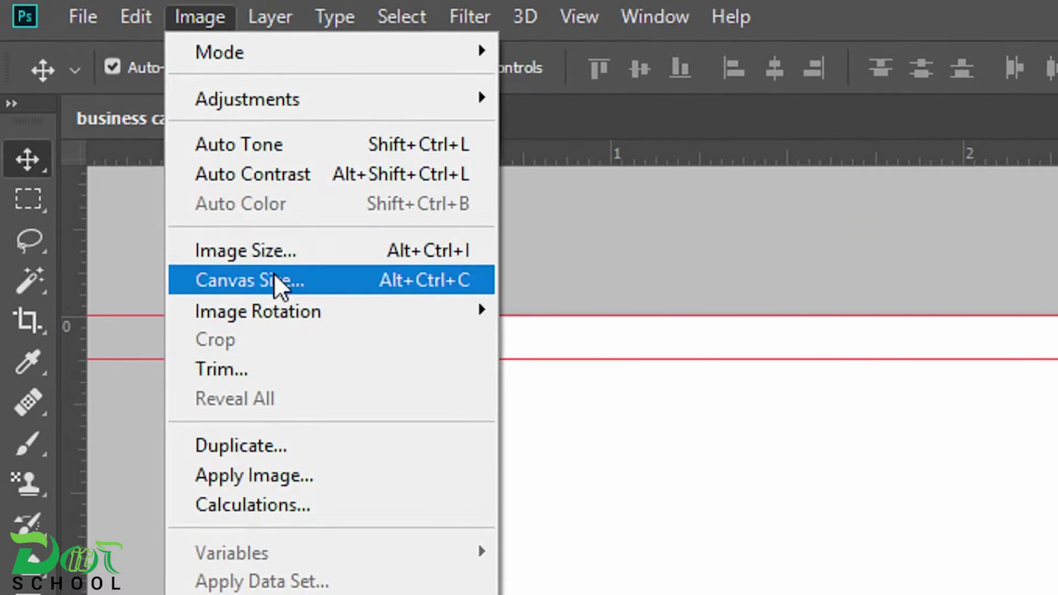
click(274, 276)
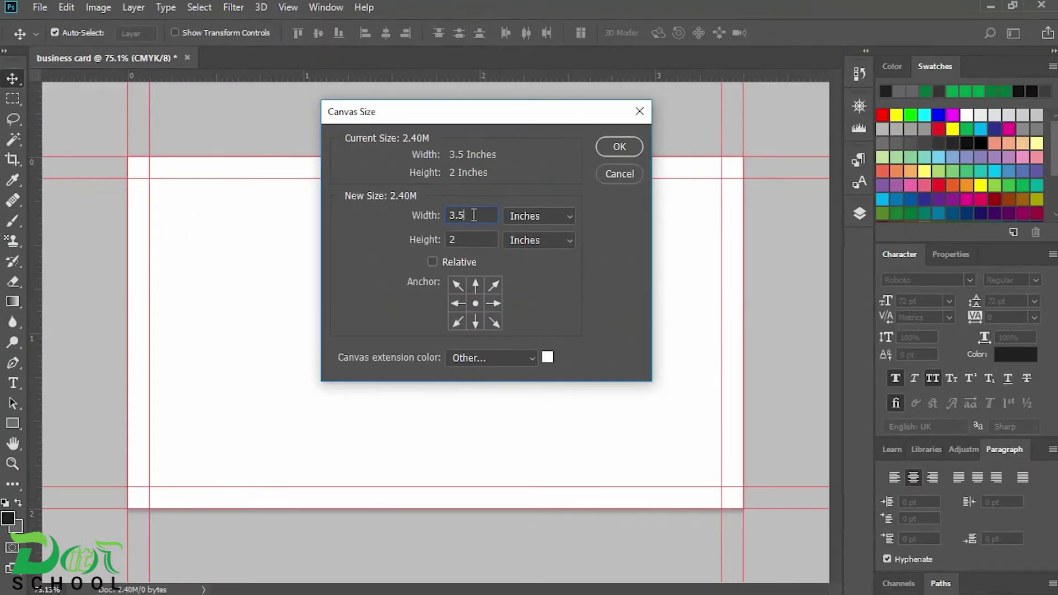
key(BackSpace)
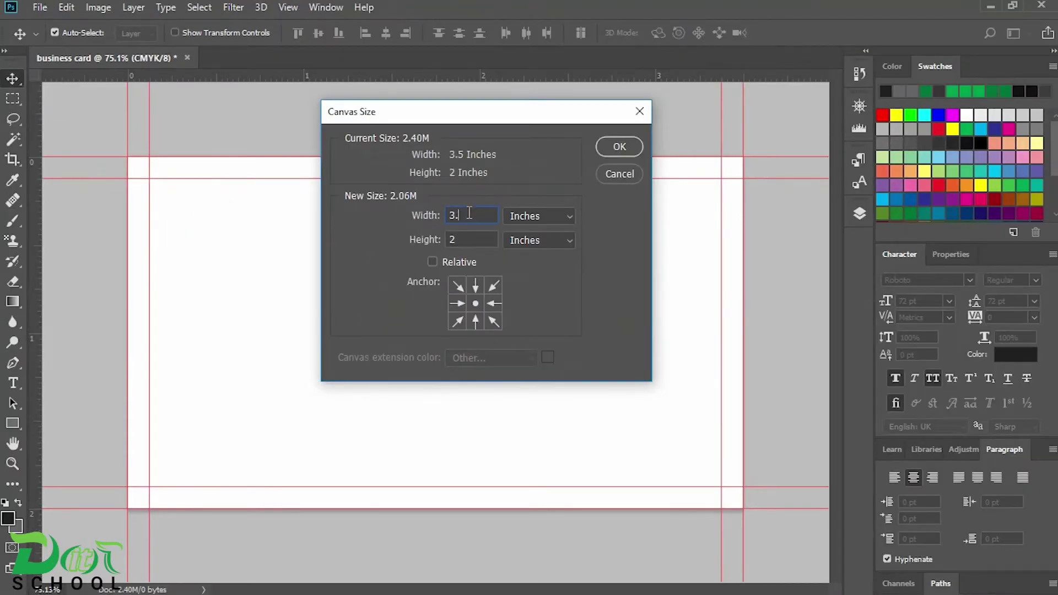
text(75)
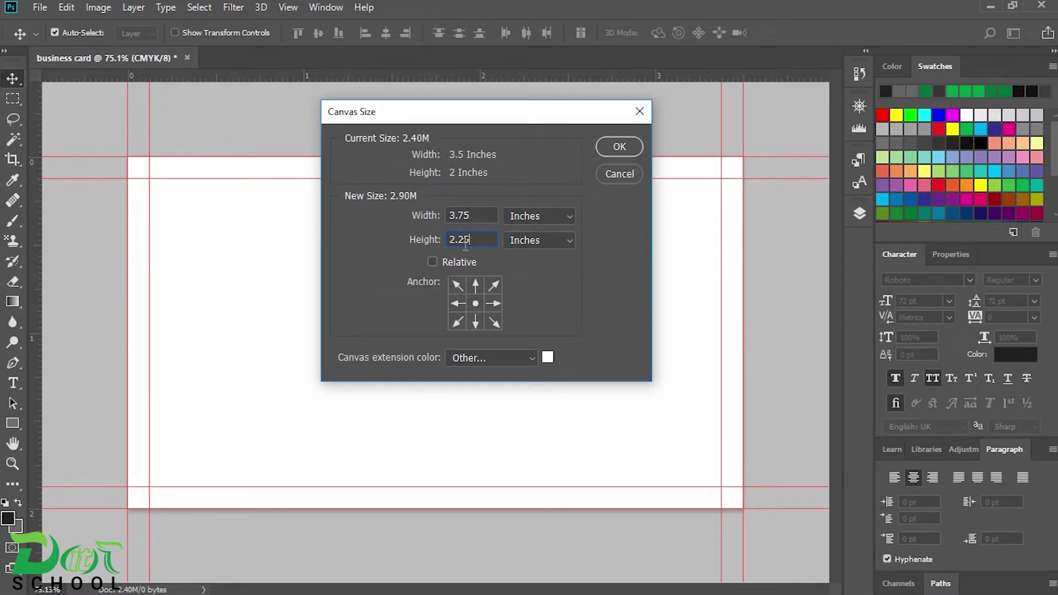
click(618, 148)
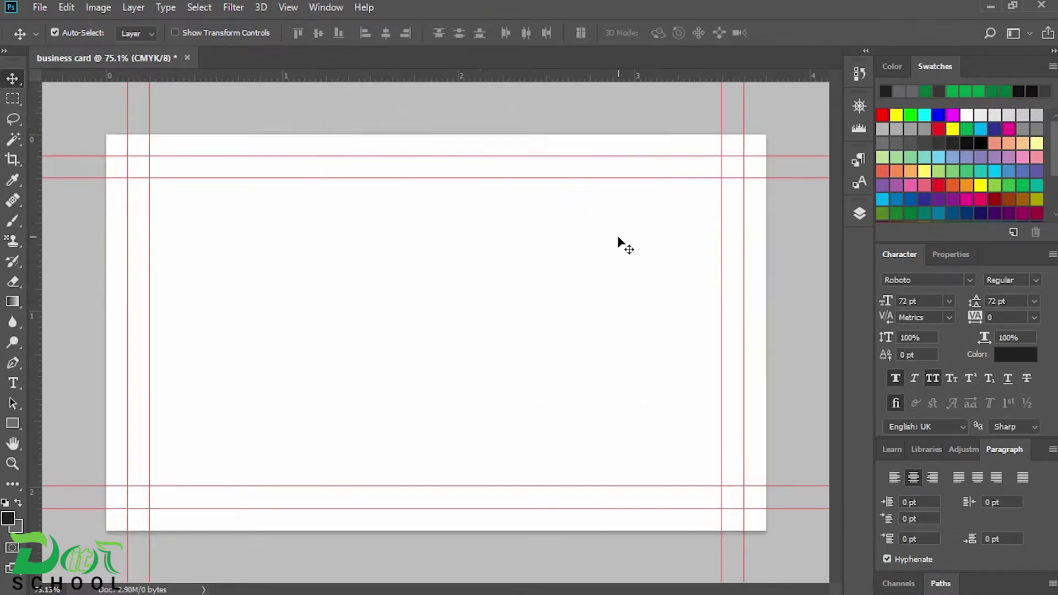
- Unlock the Background layer to make it a regular layer
click(859, 215)
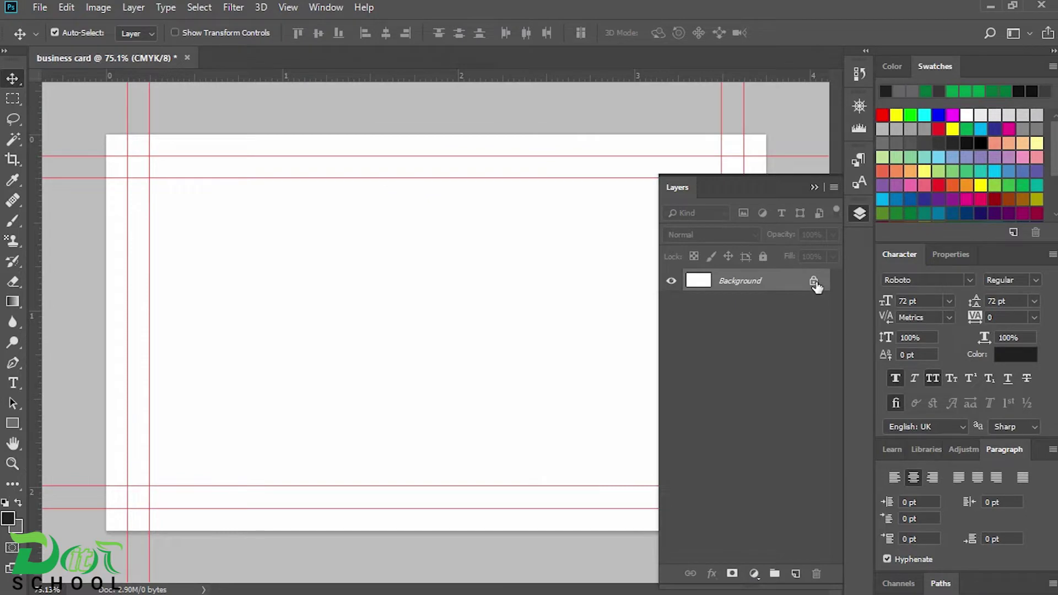
click(813, 282)
click(813, 188)
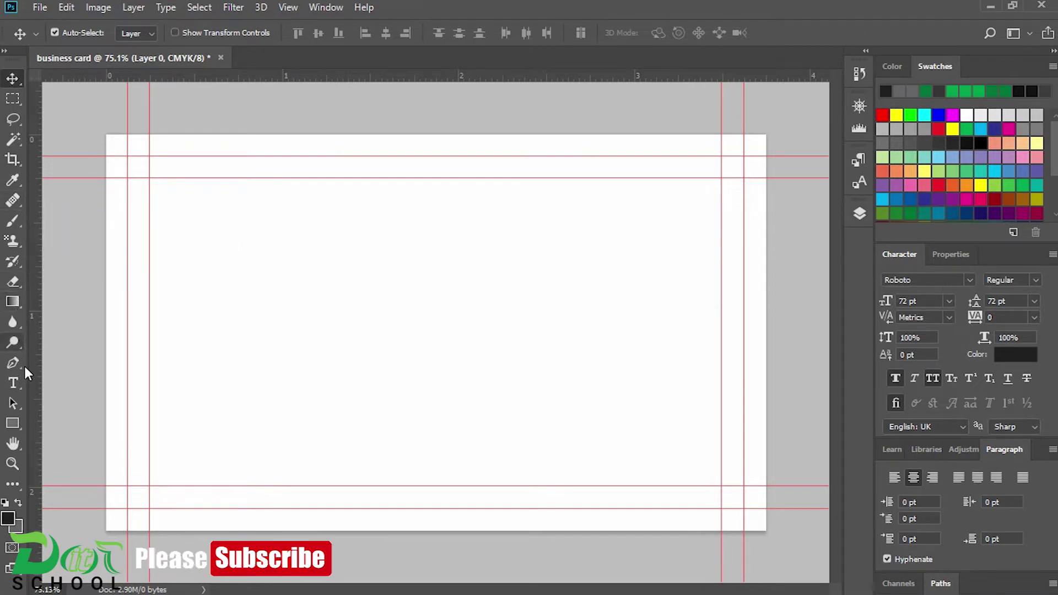
- Draw a 1125 × 677 px rectangle shape covering the whole canvas and fill it with white
click(13, 423)
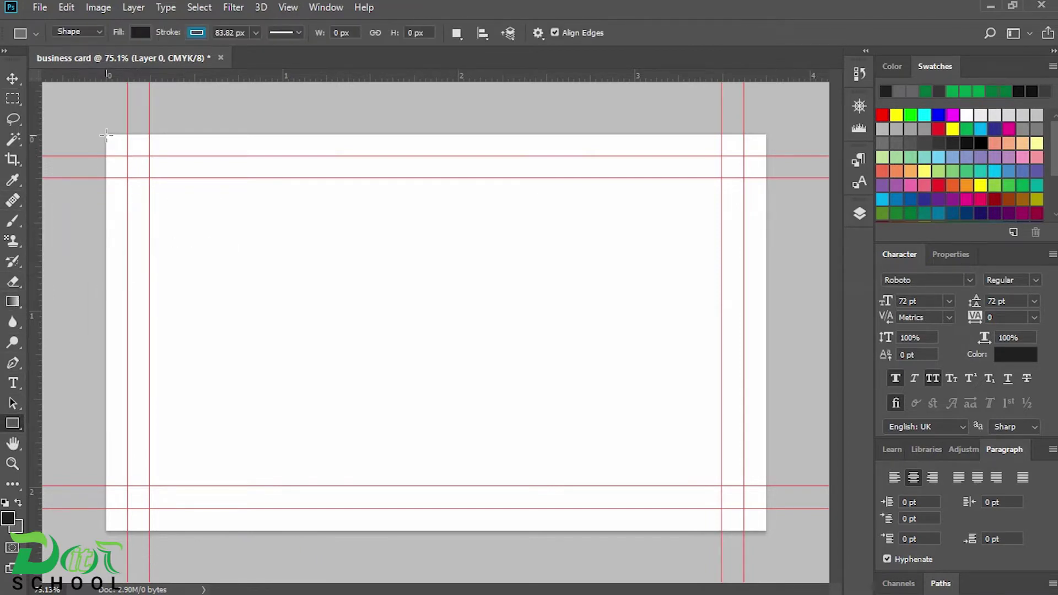
drag(106, 134, 765, 531)
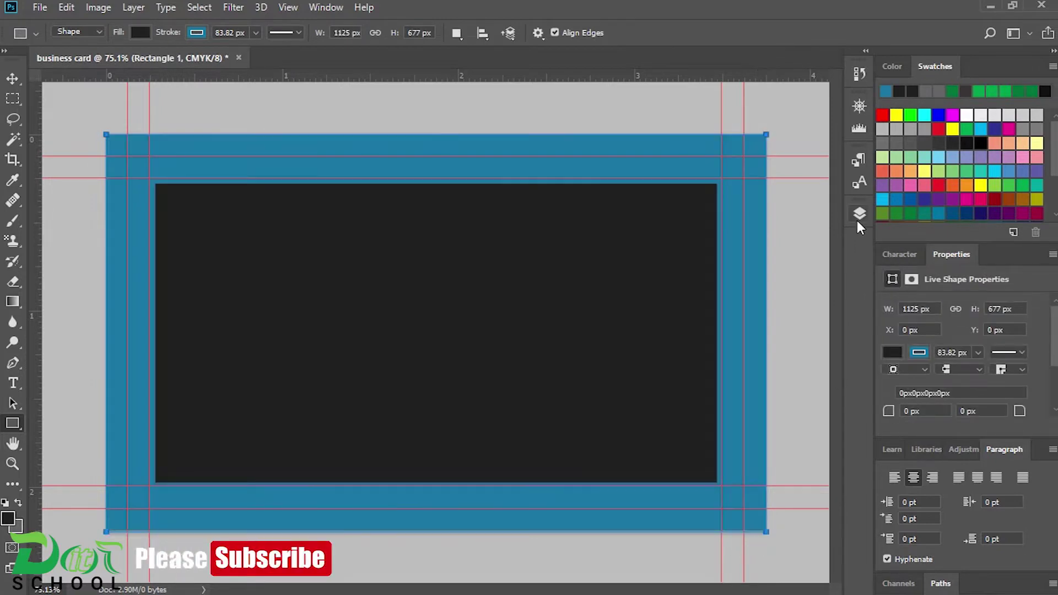
click(859, 215)
key(i)
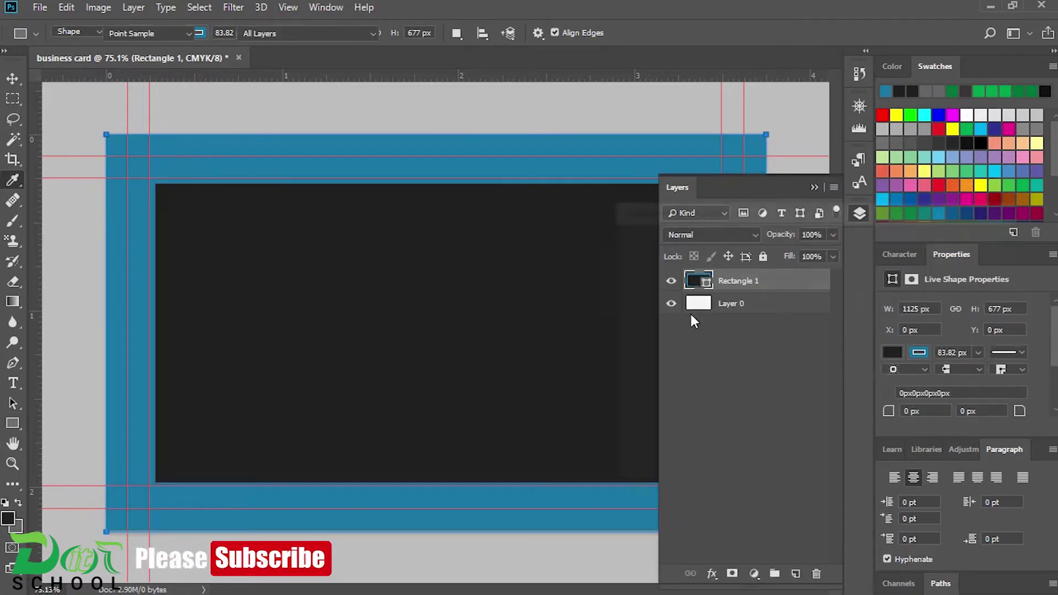
double_click(698, 280)
click(617, 246)
click(938, 242)
key(u)
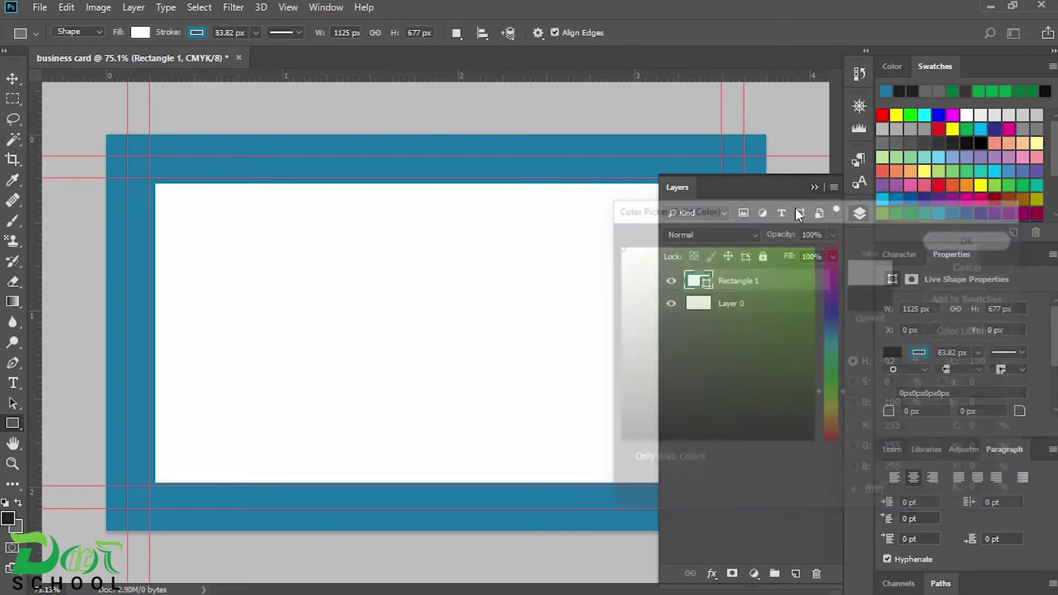
- Remove the stroke from the canvas-sized rectangle
click(196, 32)
click(129, 63)
key(v)
click(814, 187)
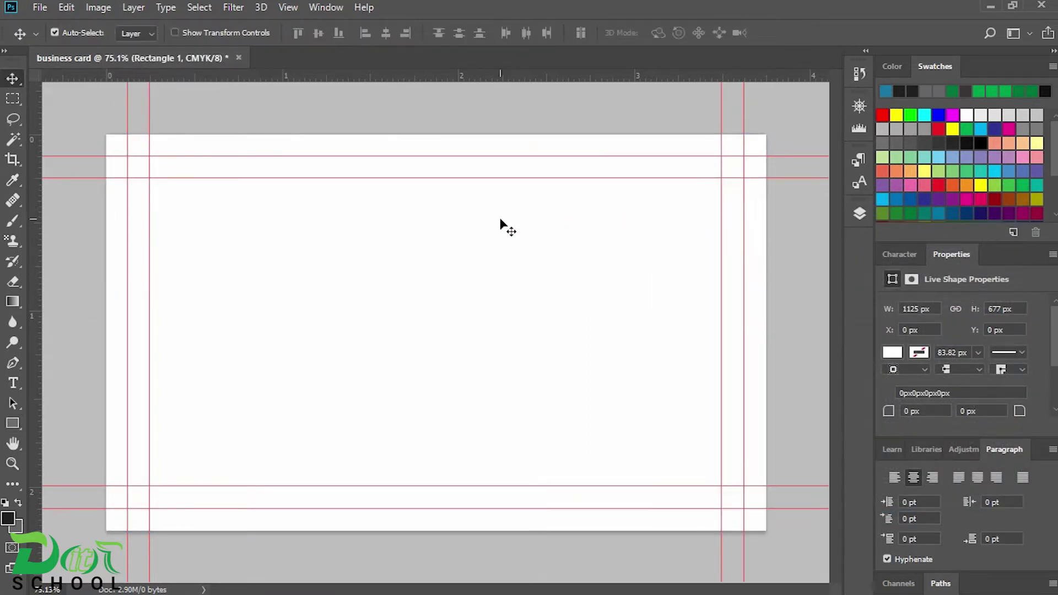
- Reduce the white rectangle's height to 675 px so its lower edge meets the canvas edge
key(ctrl+t)
key(ctrl+plus)
scroll(278, 238, up, 4)
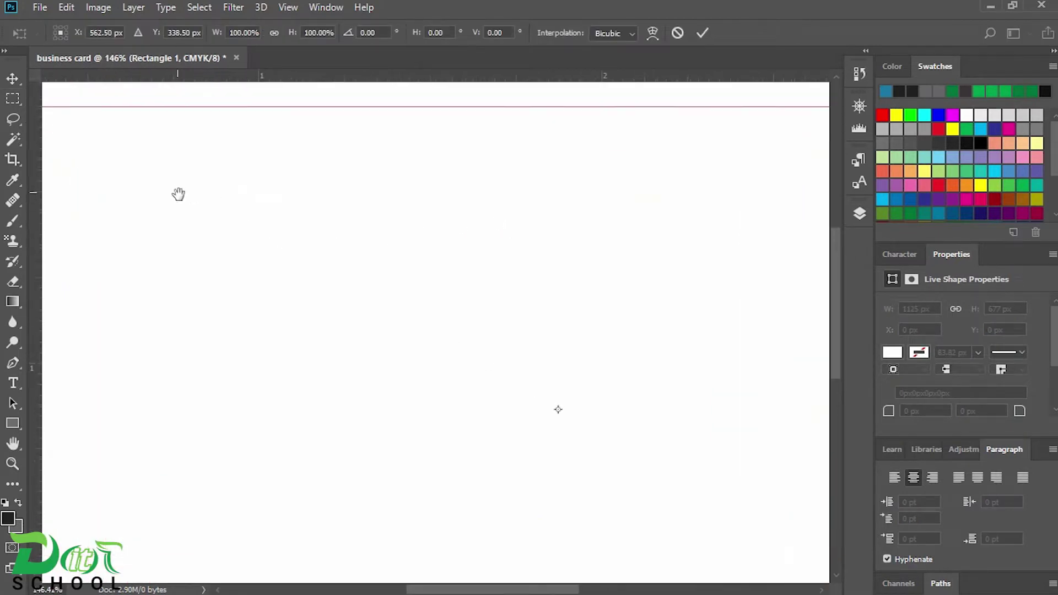
drag(176, 193, 471, 346)
scroll(258, 258, up, 8)
drag(213, 169, 166, 337)
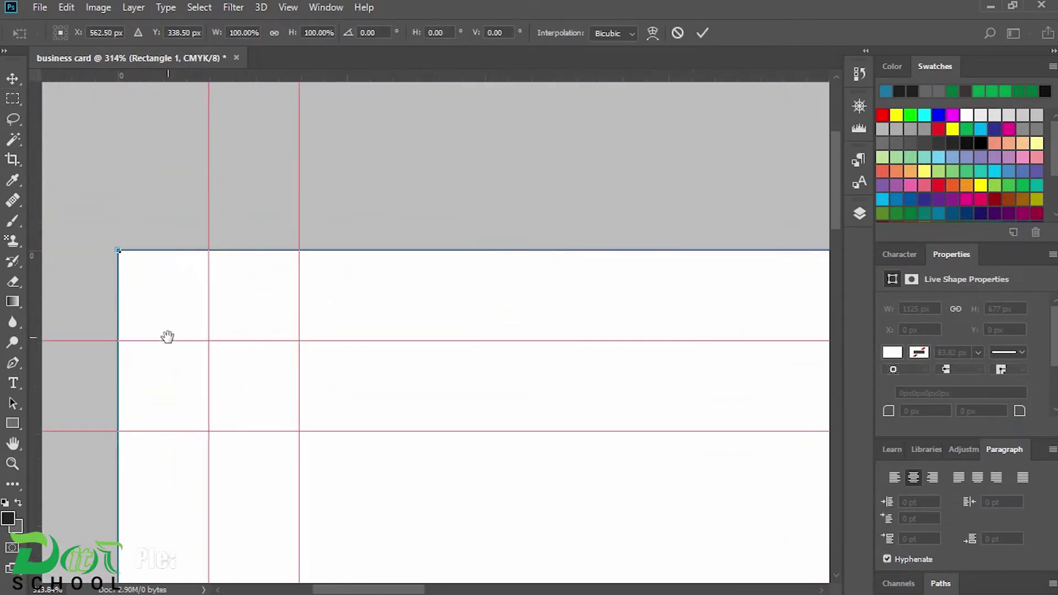
scroll(763, 331, down, 6)
drag(776, 332, 470, 312)
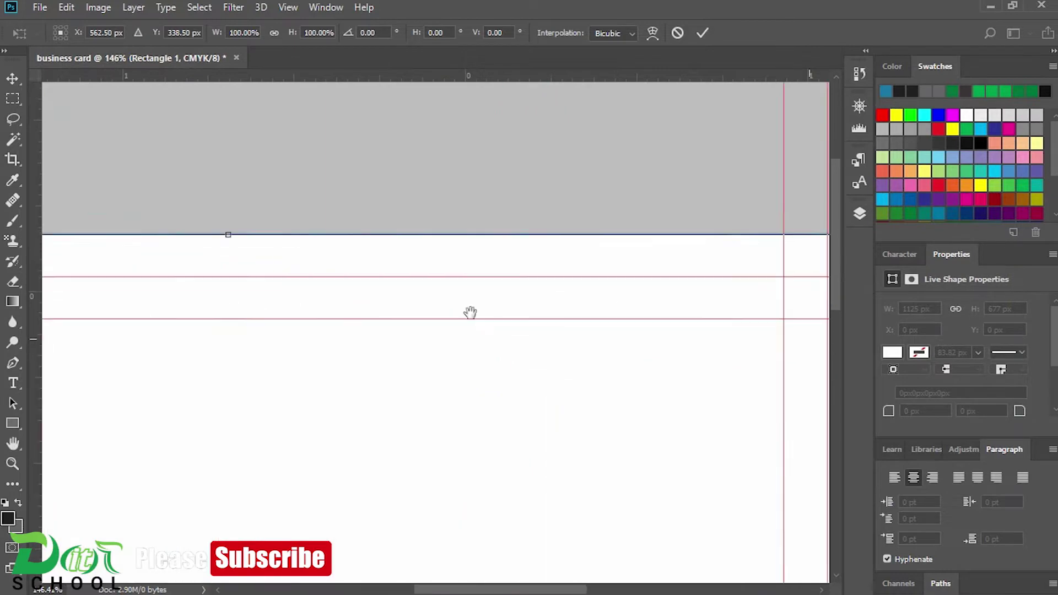
drag(691, 321, 735, 292)
drag(559, 488, 643, 197)
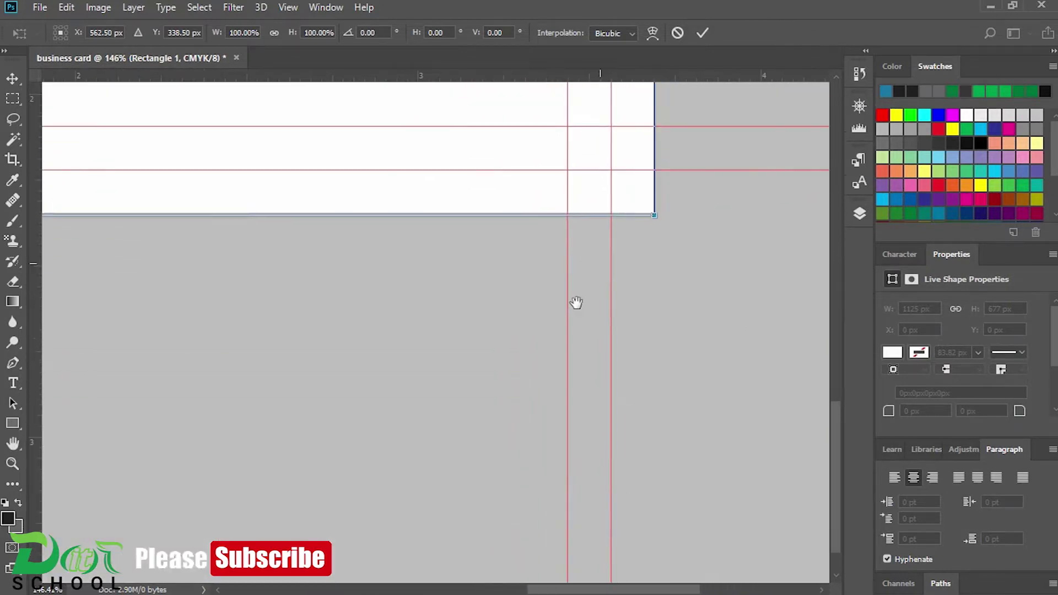
scroll(610, 288, up, 12)
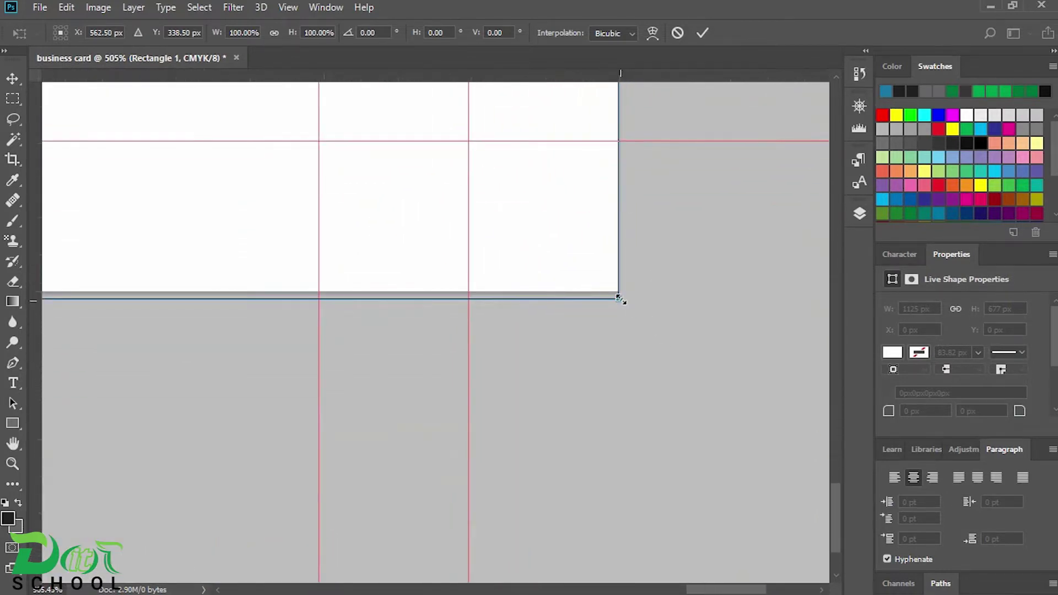
drag(621, 299, 623, 294)
- Inspect the rectangle's lower edge against the canvas edge, across to the lower-left corner
drag(343, 236, 826, 345)
drag(331, 294, 824, 294)
drag(237, 304, 823, 334)
drag(379, 337, 821, 342)
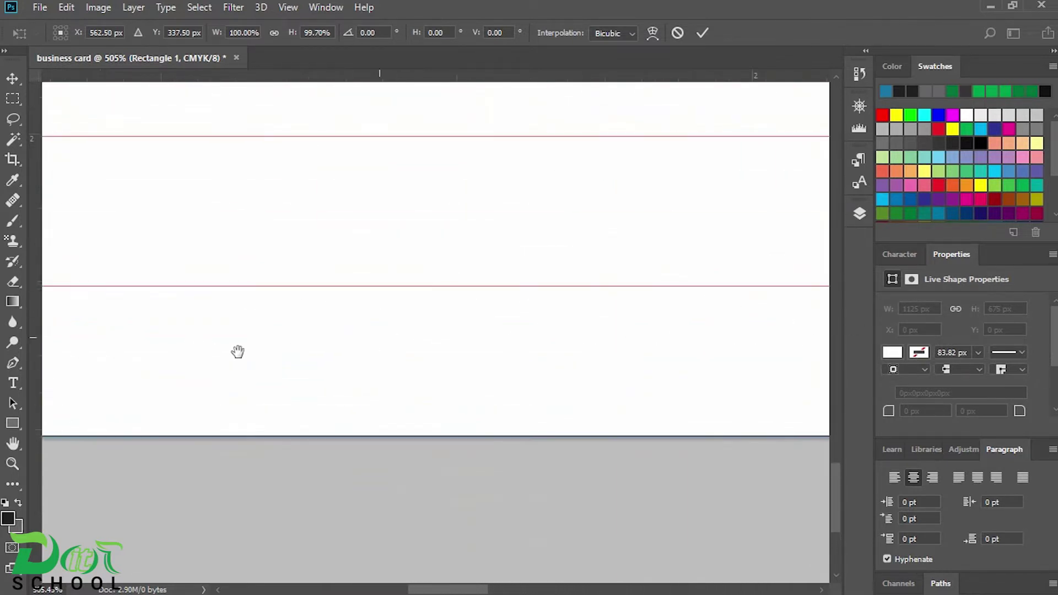
drag(190, 352, 794, 350)
drag(257, 382, 798, 368)
drag(502, 371, 354, 391)
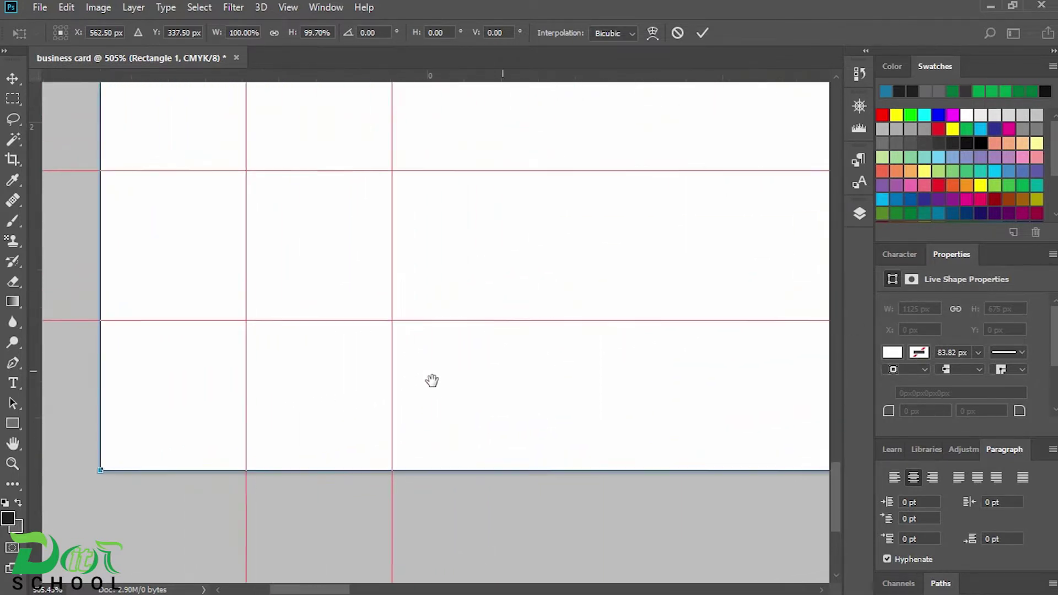
key(ctrl+0)
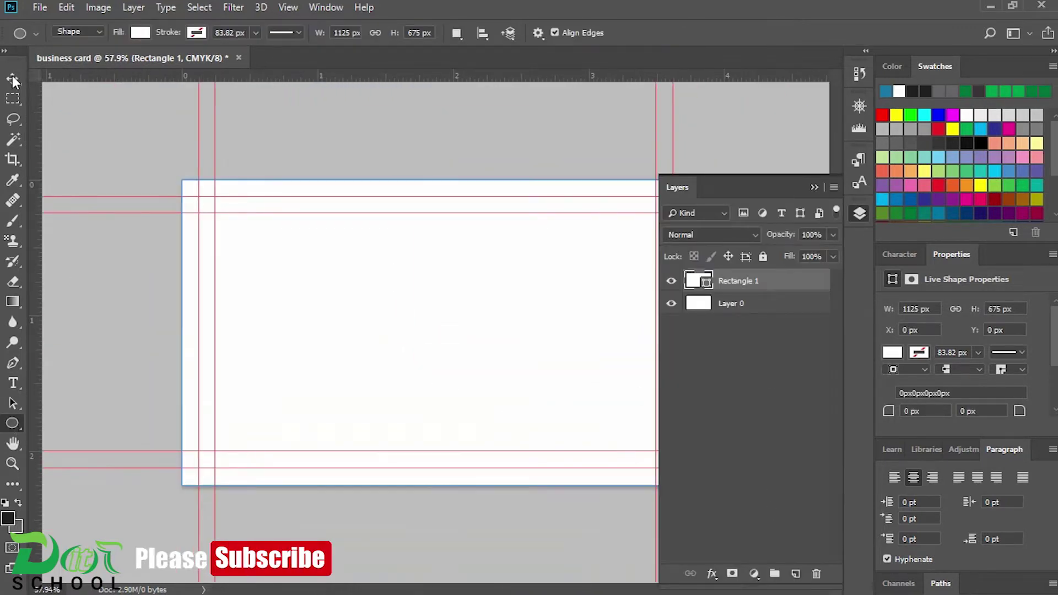
- Draw a circle about 472 px in diameter on the card and remove its stroke
click(13, 76)
click(278, 148)
click(12, 423)
mouse_move(380, 243)
mouse_down()
mouse_move(605, 413)
mouse_move(685, 456)
mouse_move(681, 467)
mouse_up()
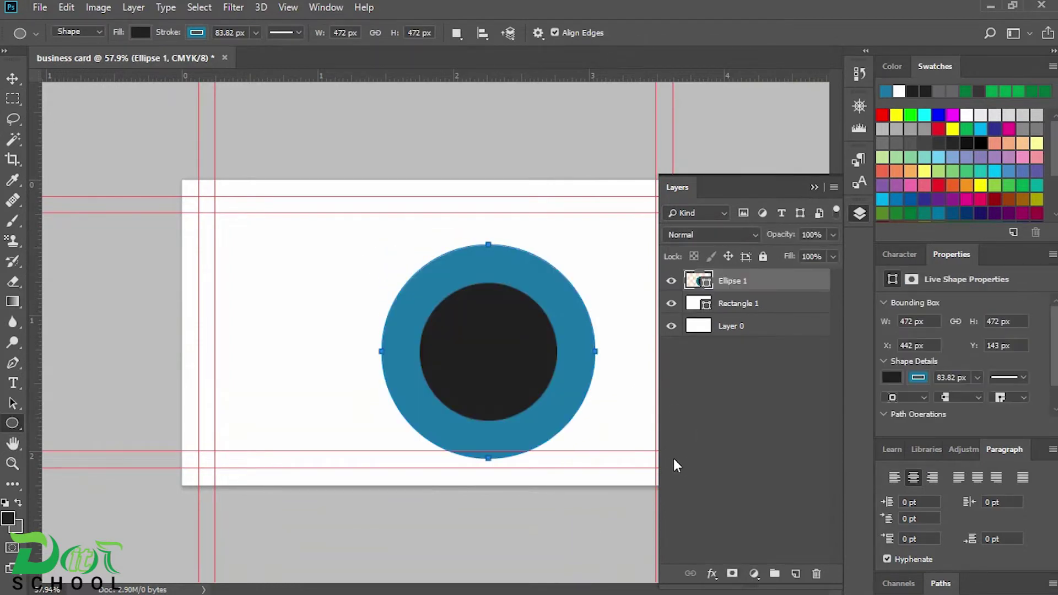
click(196, 33)
click(135, 62)
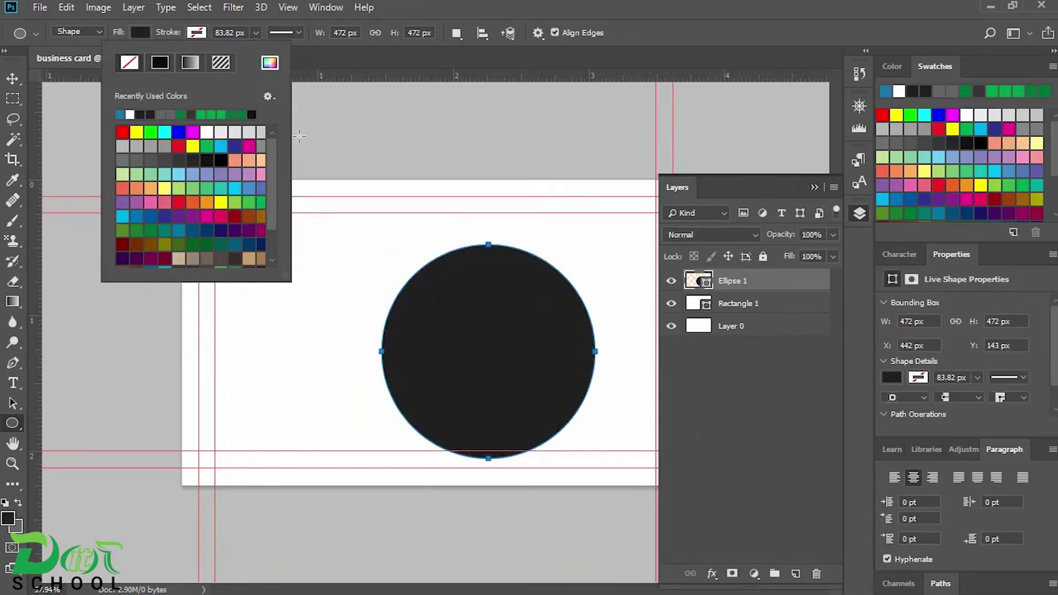
- Choose a dark red foreground swatch and set the circle's fill to the same color, 8e0f20
drag(1054, 148, 1054, 182)
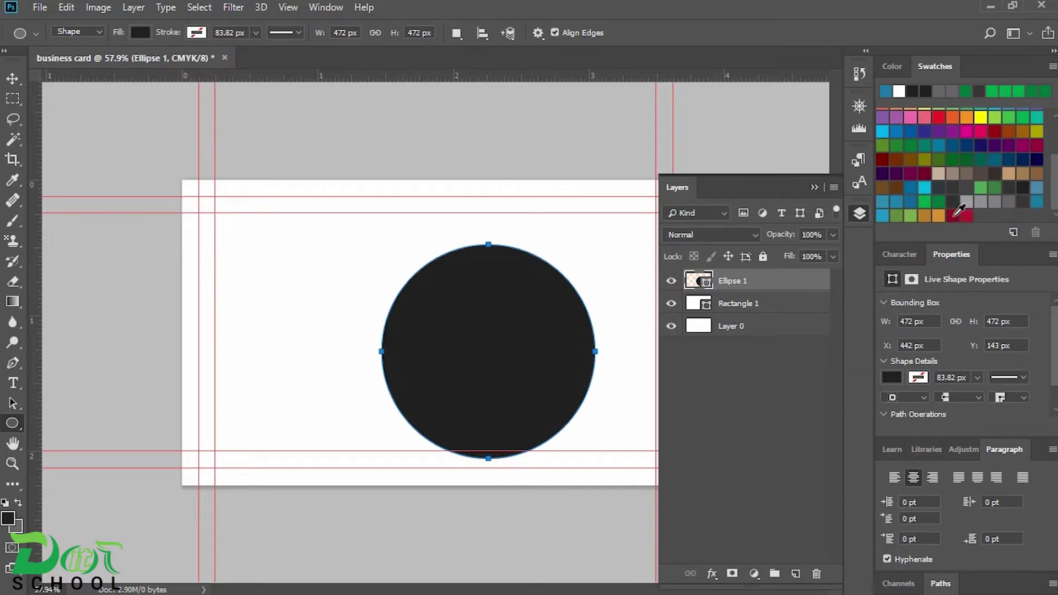
click(959, 216)
key(i)
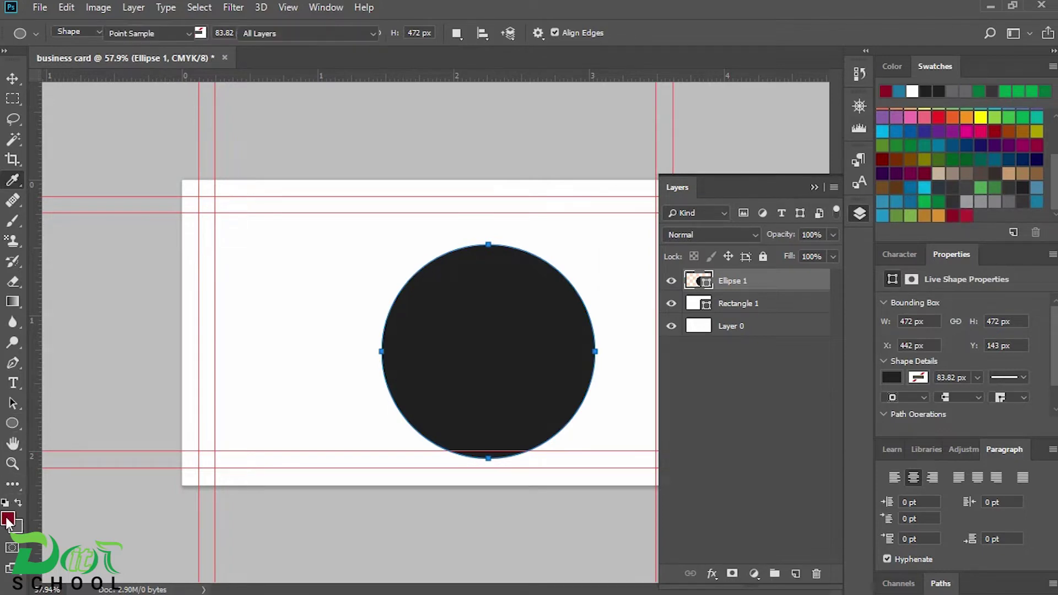
click(8, 518)
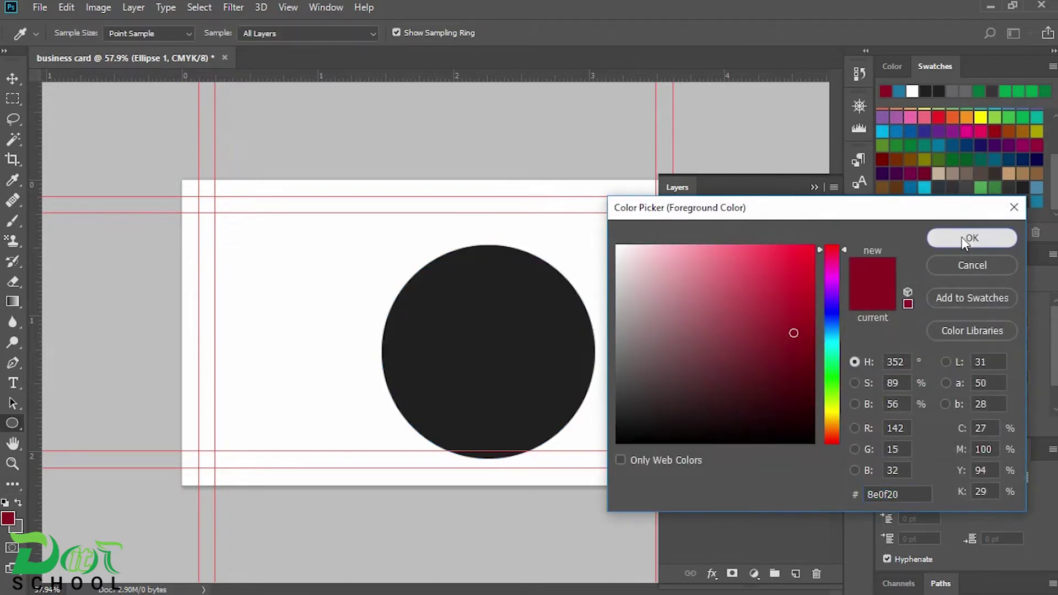
click(969, 237)
double_click(697, 285)
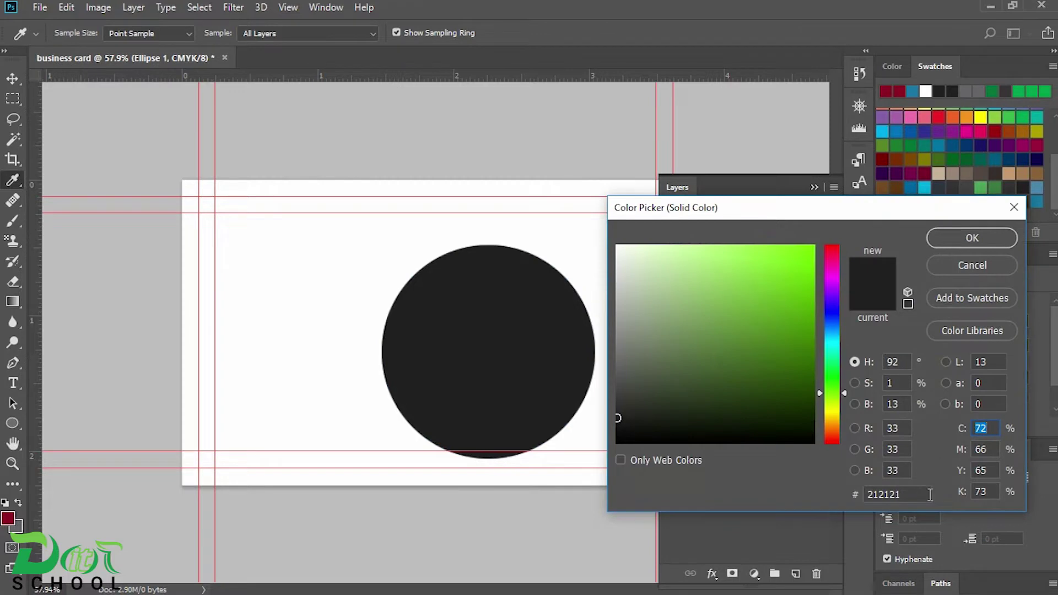
drag(929, 494, 823, 477)
text(8e0f20)
click(993, 242)
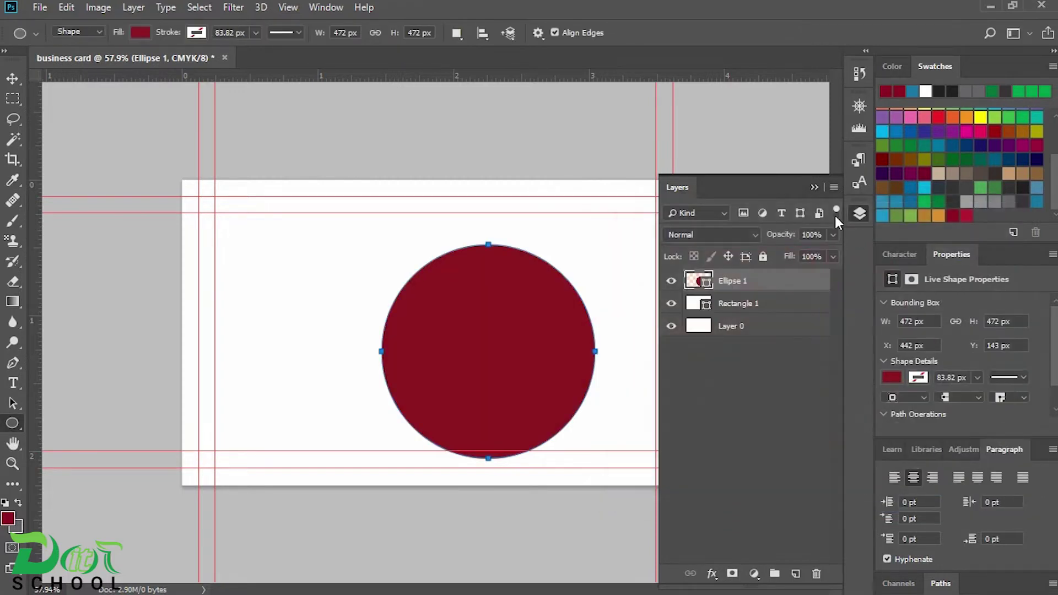
- Move the dark red circle so it overhangs the card's upper-right corner, at about X 789 px, Y -162 px
click(859, 213)
key(v)
drag(500, 326, 653, 201)
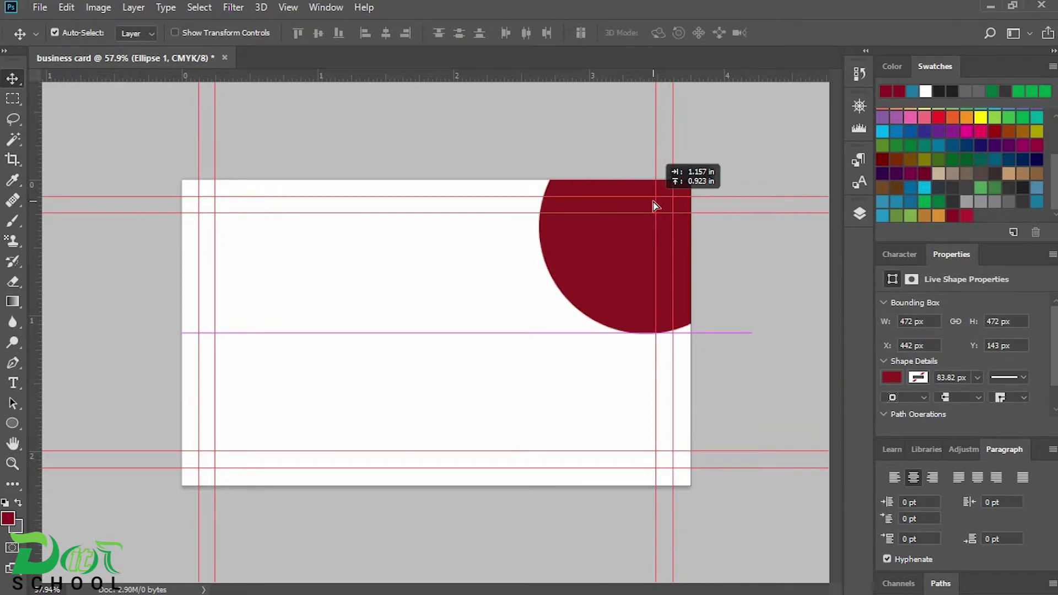
drag(653, 205, 641, 221)
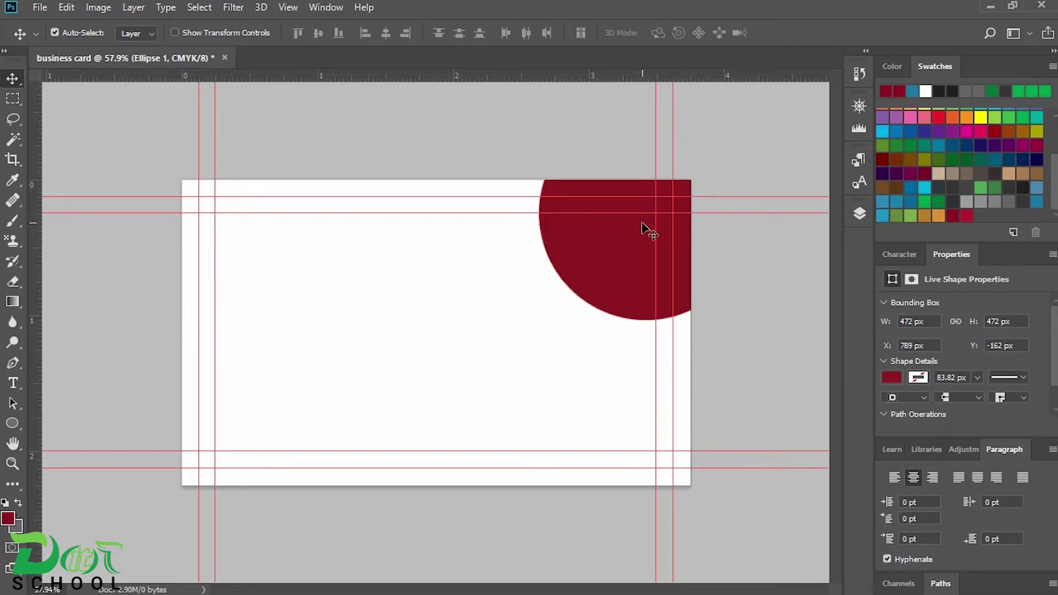
- Duplicate the dark red circle and shift the copy slightly down and left to about X 785 px, Y -160 px
click(858, 216)
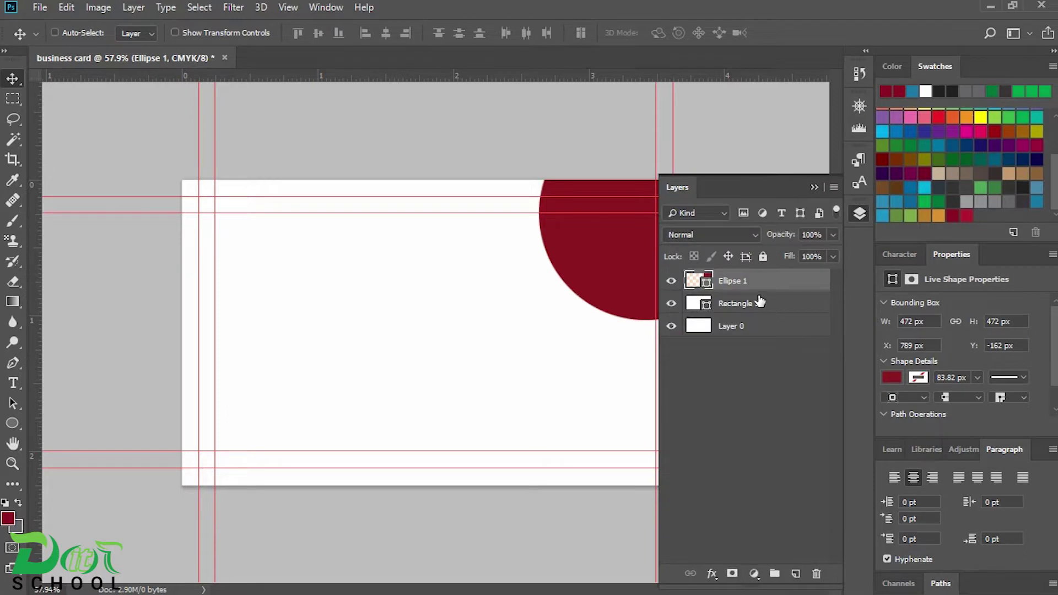
key(ctrl+j)
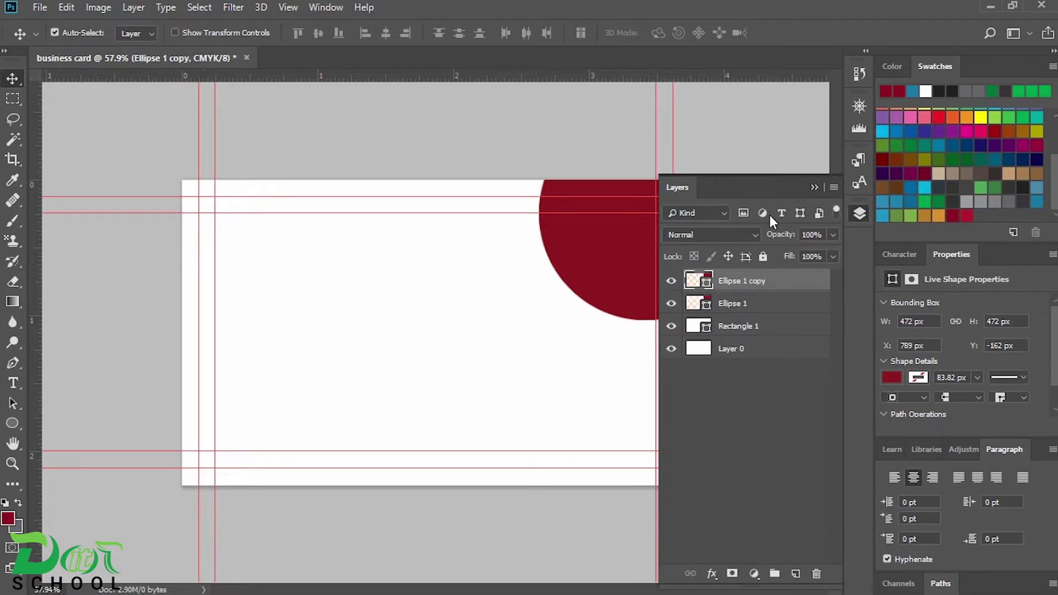
click(811, 189)
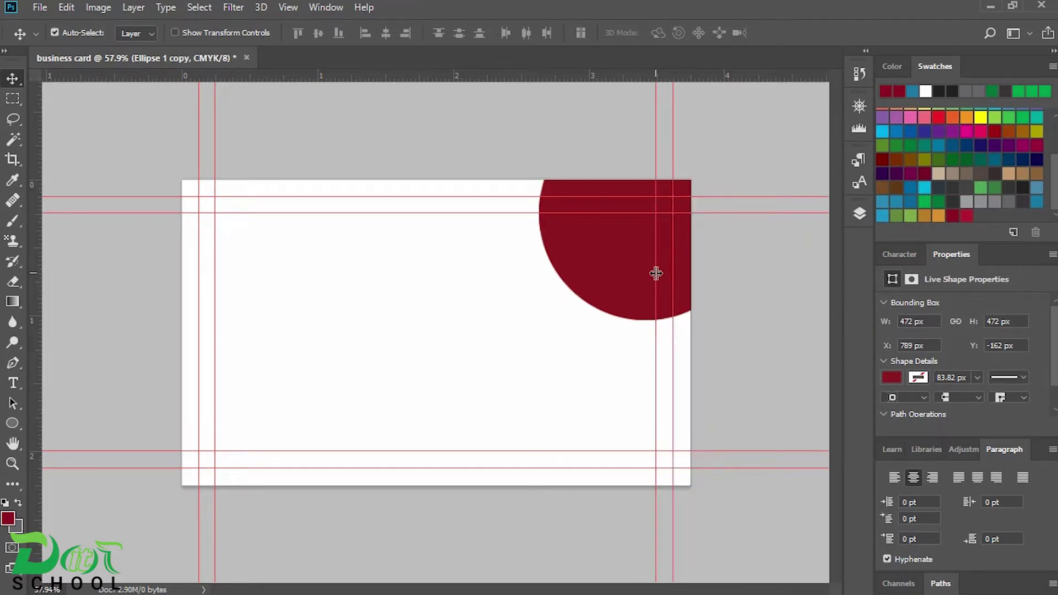
drag(647, 288, 640, 287)
key(Down)
key(Down)
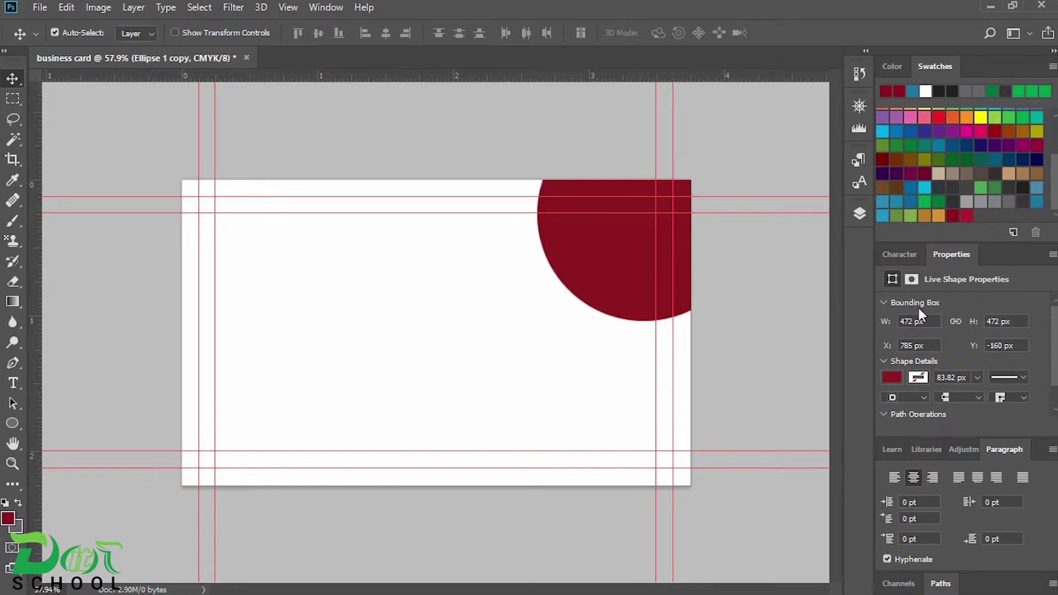
- Recolor the circle copy to a brighter red and place its layer beneath the original circle
click(860, 212)
double_click(708, 286)
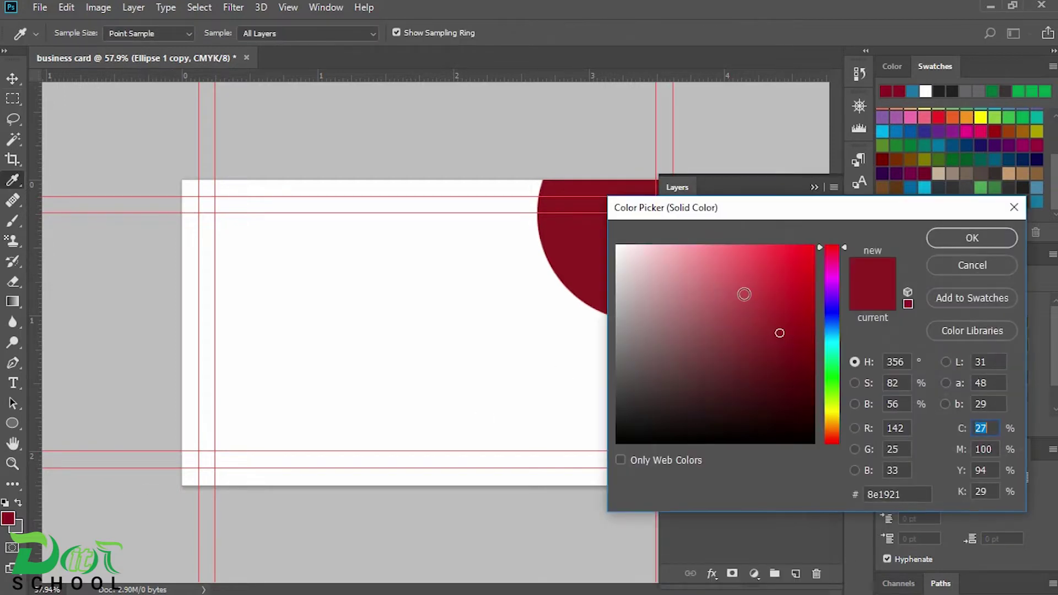
click(797, 300)
drag(797, 300, 802, 285)
click(963, 258)
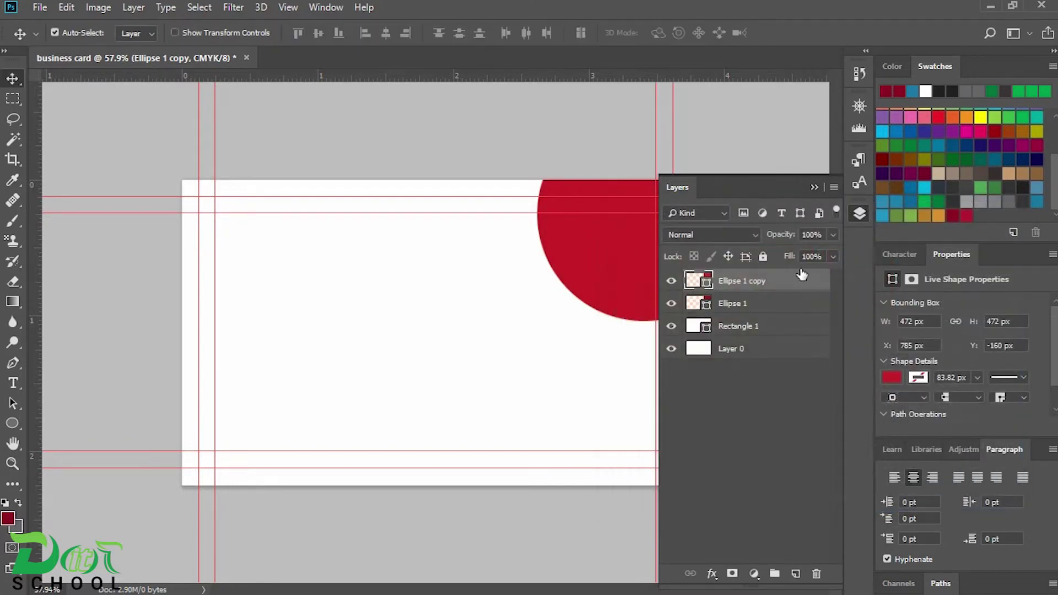
click(676, 285)
click(676, 285)
click(676, 285)
click(676, 285)
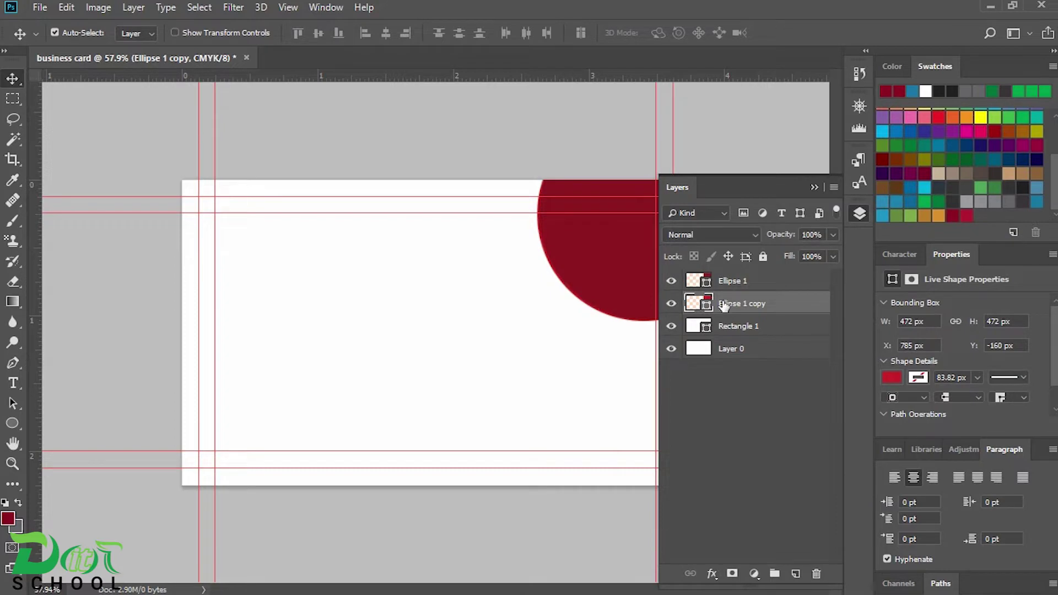
- Nudge the brighter red circle to about X 781 px, Y -155 px, forming a thin rim around the dark circle
key(Down)
key(Down)
key(Down)
key(Down)
key(Left)
key(Left)
key(Down)
key(Down)
key(Down)
key(Down)
key(Left)
key(Left)
key(Left)
key(Left)
key(Left)
key(Left)
key(Left)
key(Left)
key(Left)
key(Left)
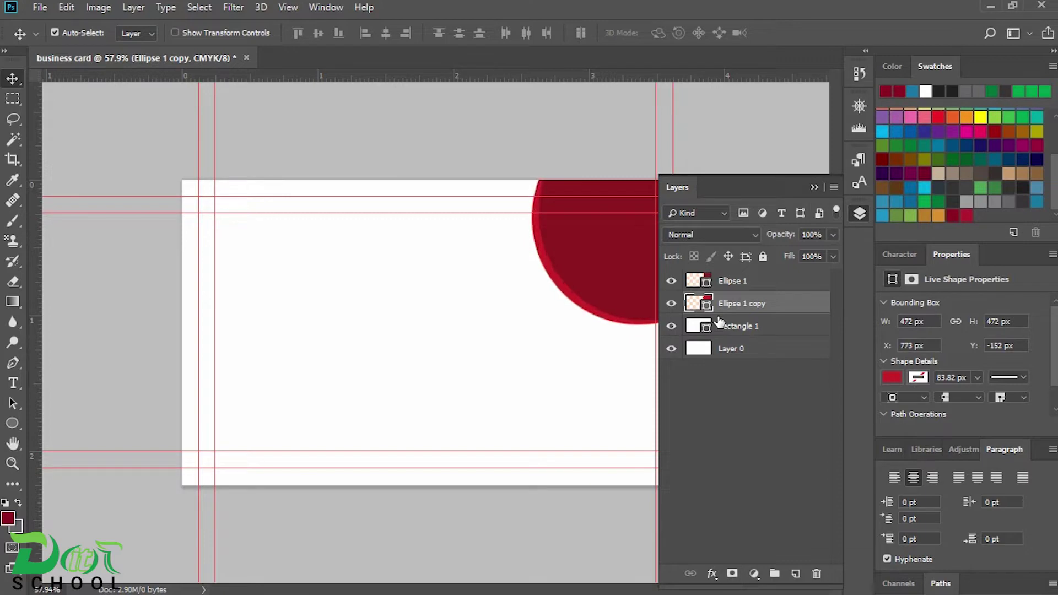
key(Right)
key(Right)
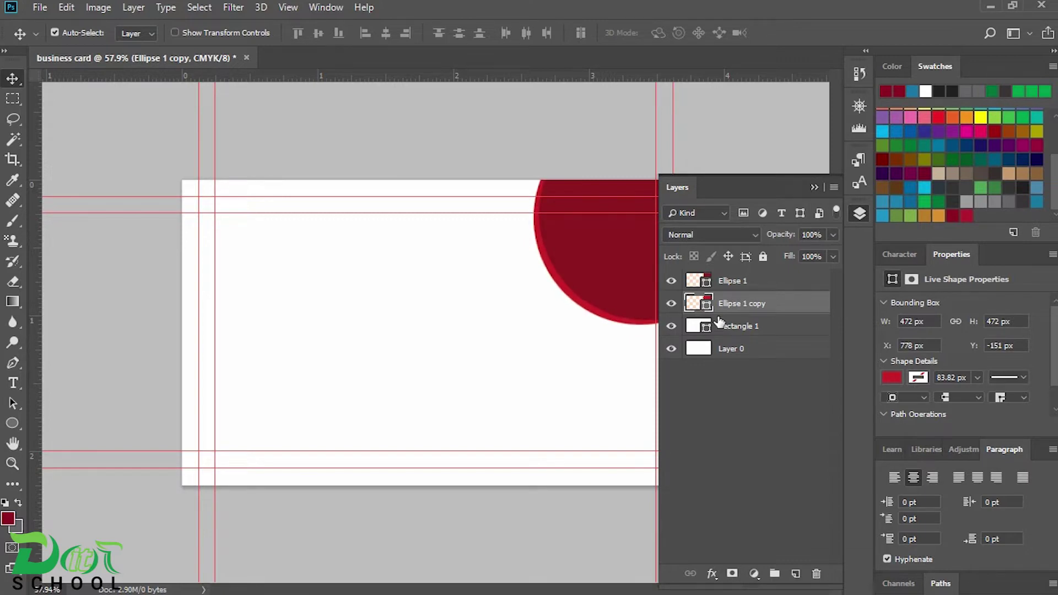
key(Up)
key(Up)
key(Up)
key(Up)
key(Right)
key(Right)
key(Right)
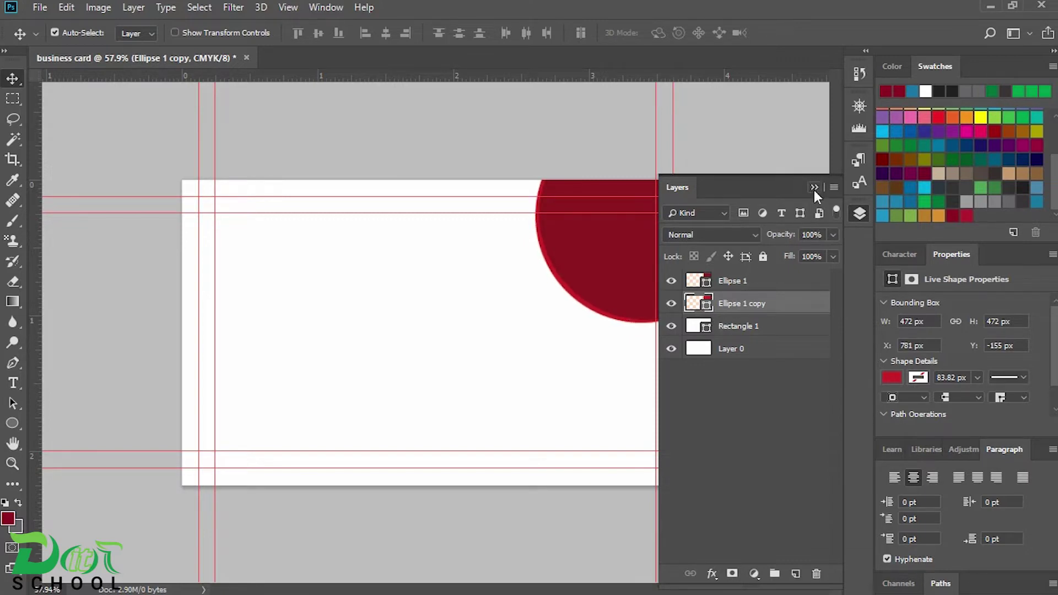
- Scale the brighter red circle about its center to about 105% (496 px), and move it to about X 777 px, Y -171 px
click(814, 188)
key(super)
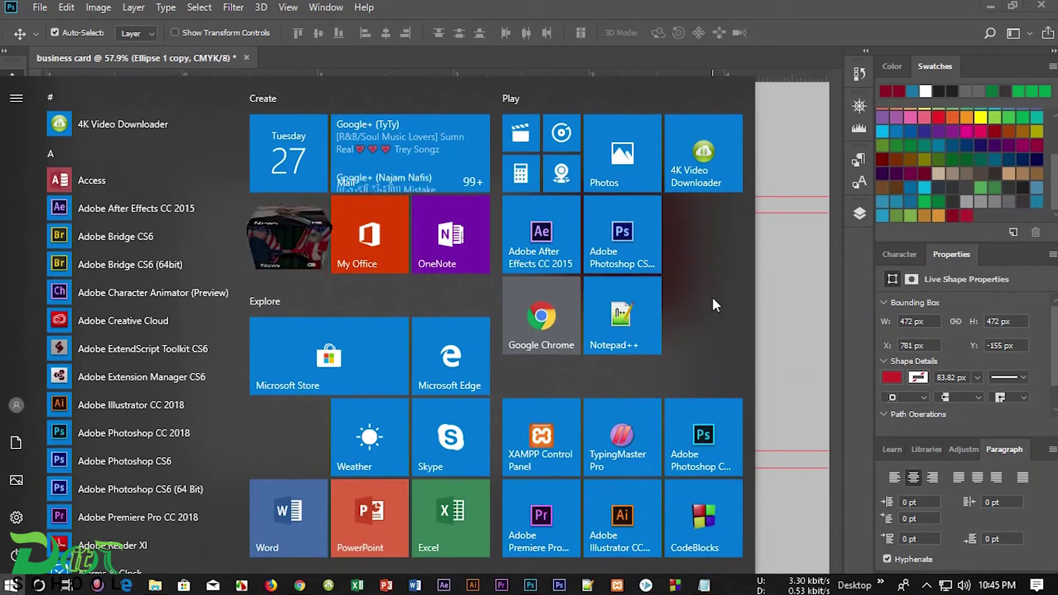
key(Escape)
key(ctrl+t)
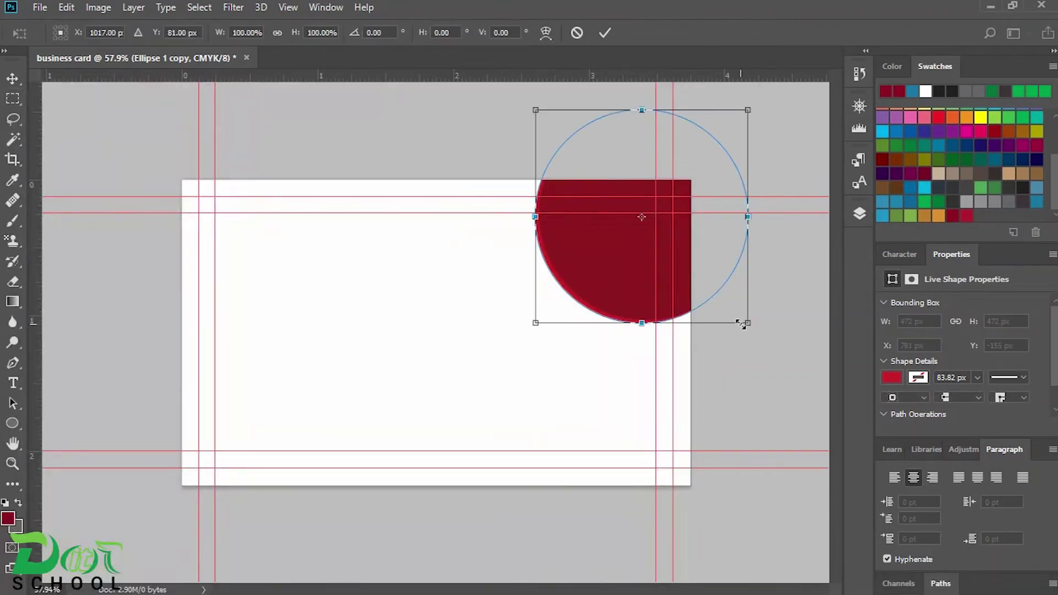
drag(748, 323, 753, 328)
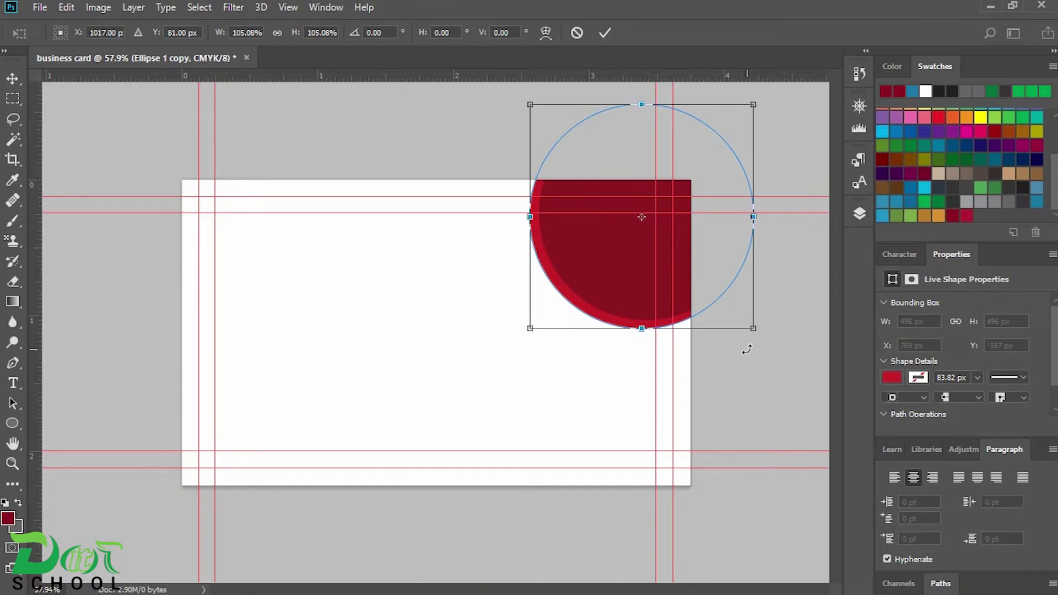
key(Return)
key(v)
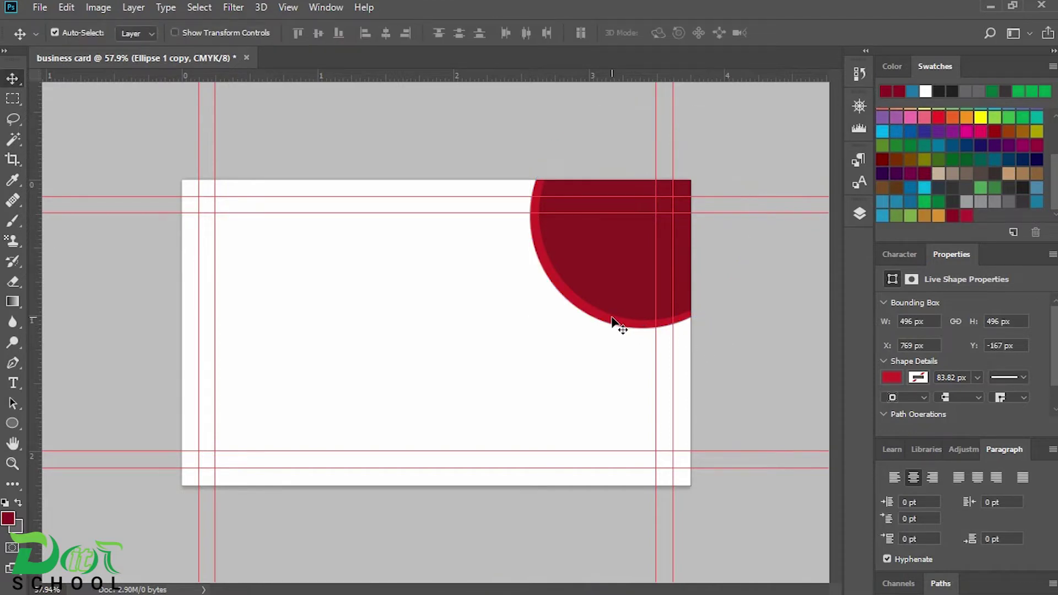
drag(613, 319, 617, 315)
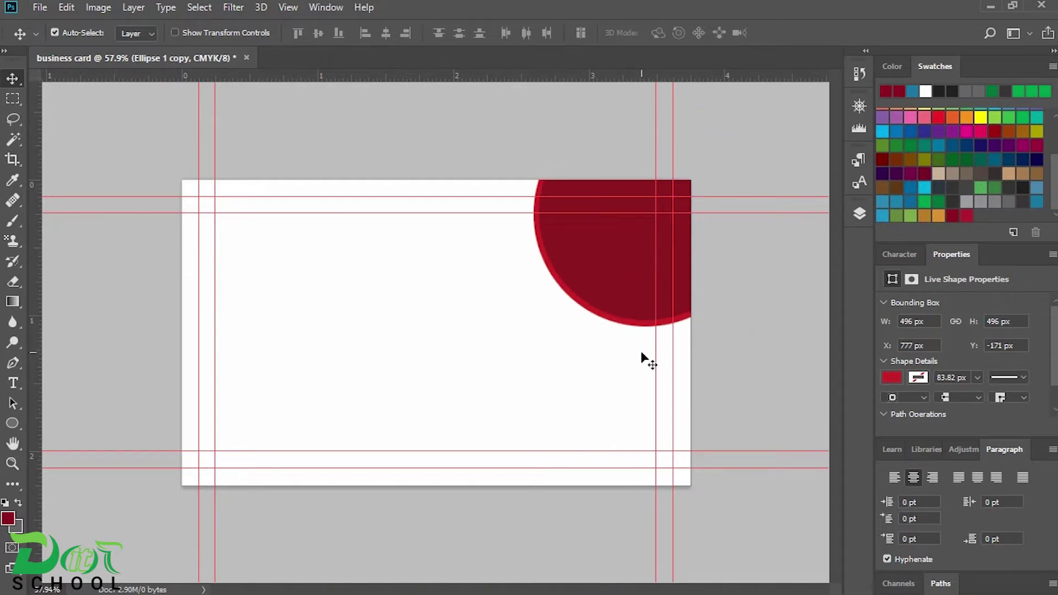
- On a new empty layer, set the Pen tool to Shape mode with no stroke and the brighter crimson swatch as fill
click(750, 379)
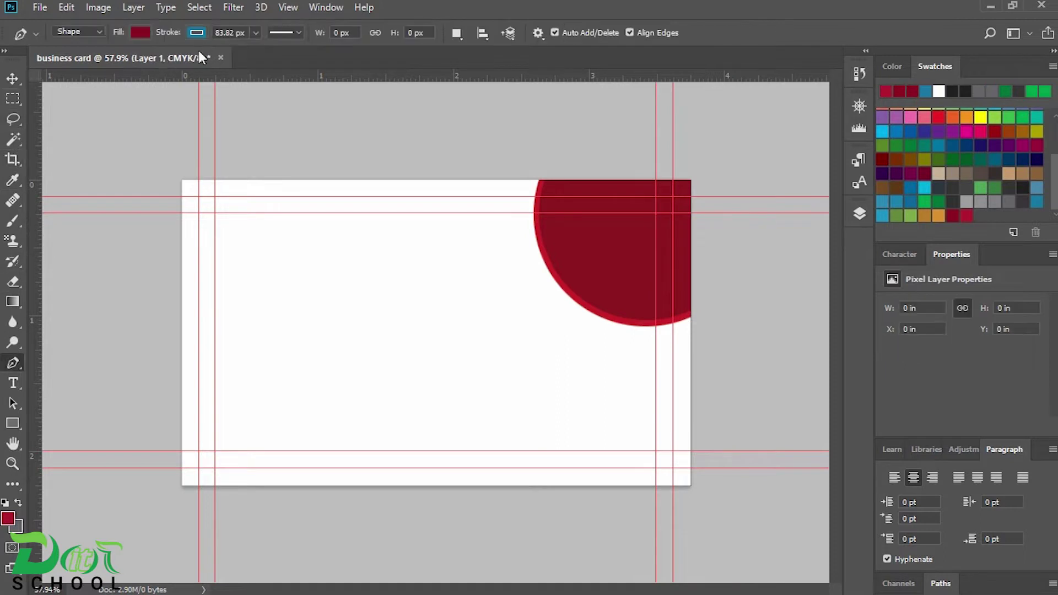
click(197, 34)
click(134, 64)
click(147, 32)
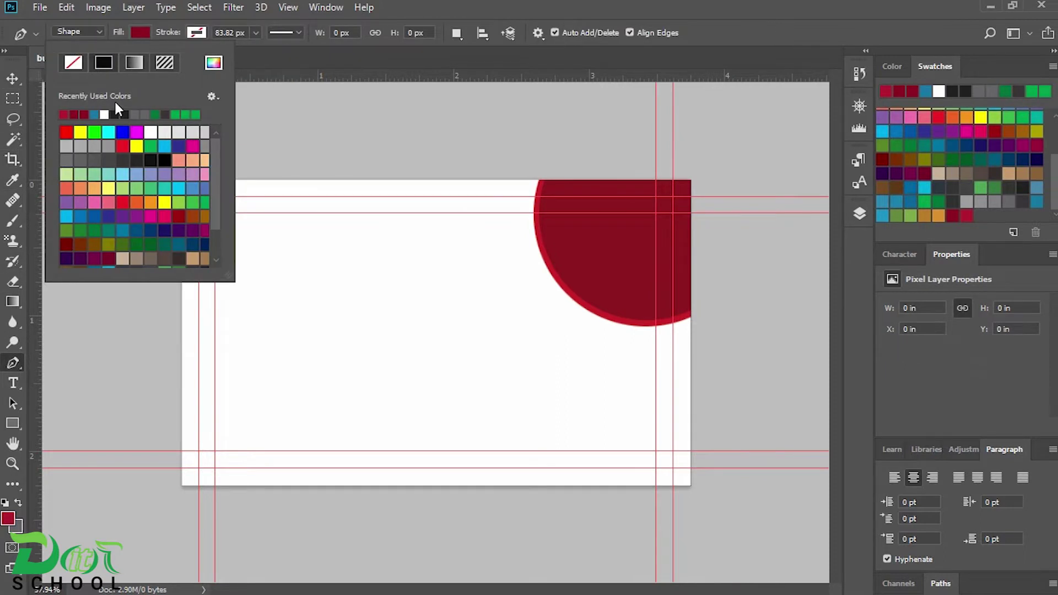
click(971, 215)
click(98, 34)
click(100, 42)
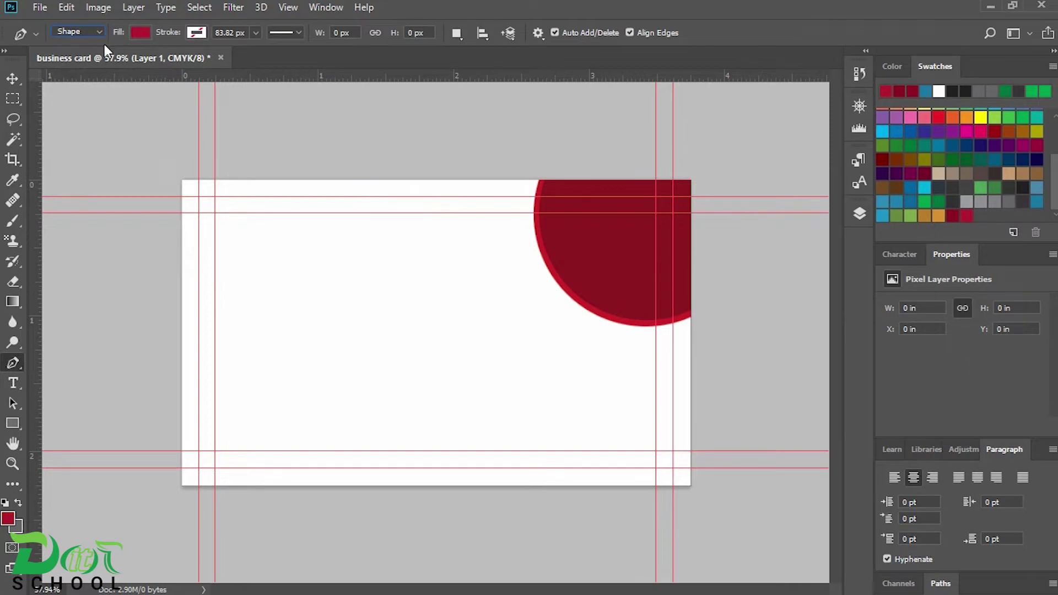
- Draw a closed wave shape across the card's top with the Pen tool, extending beyond the canvas edges, with an S-curved lower edge
click(171, 294)
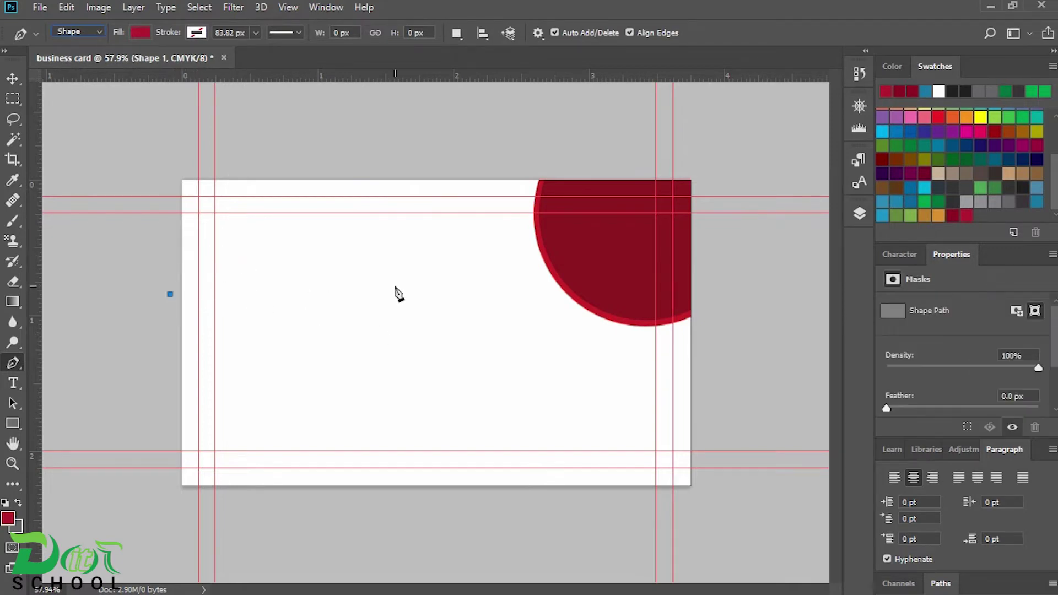
drag(407, 295, 488, 337)
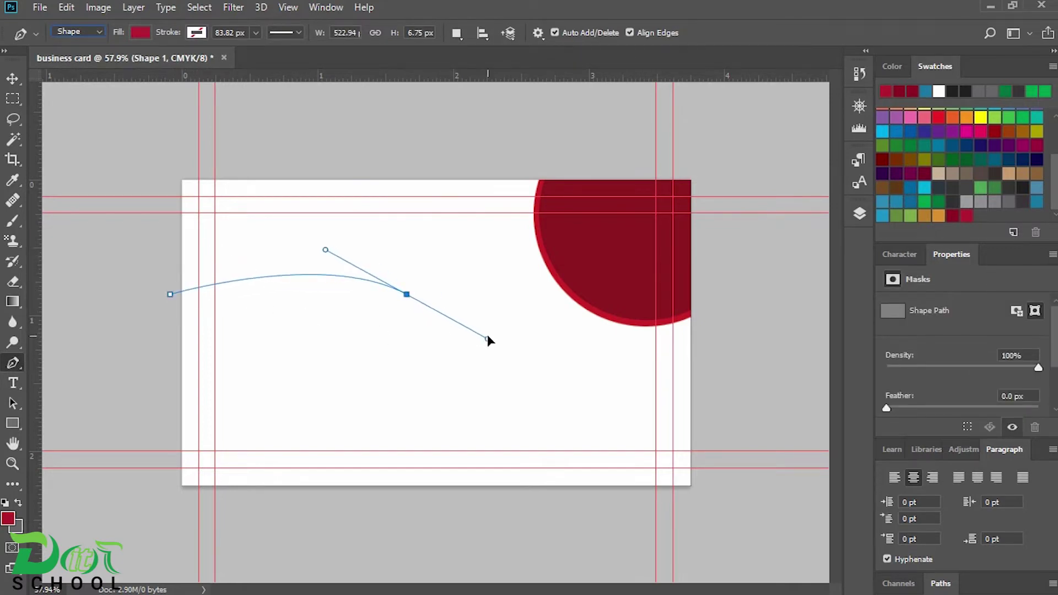
drag(703, 306, 799, 163)
key(ctrl+z)
alt+click(725, 279)
click(727, 143)
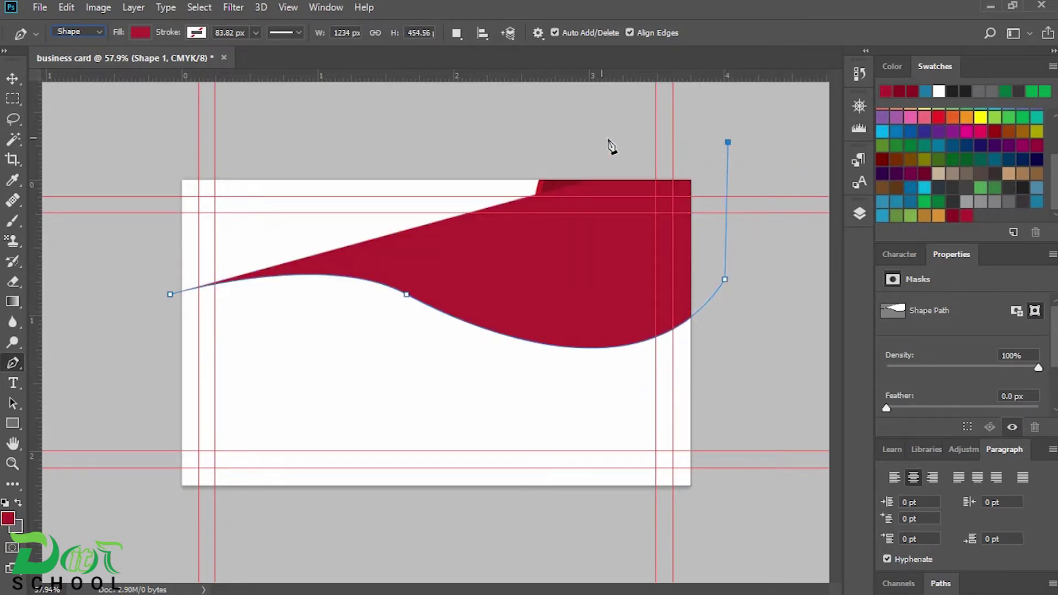
click(156, 142)
click(170, 294)
click(11, 81)
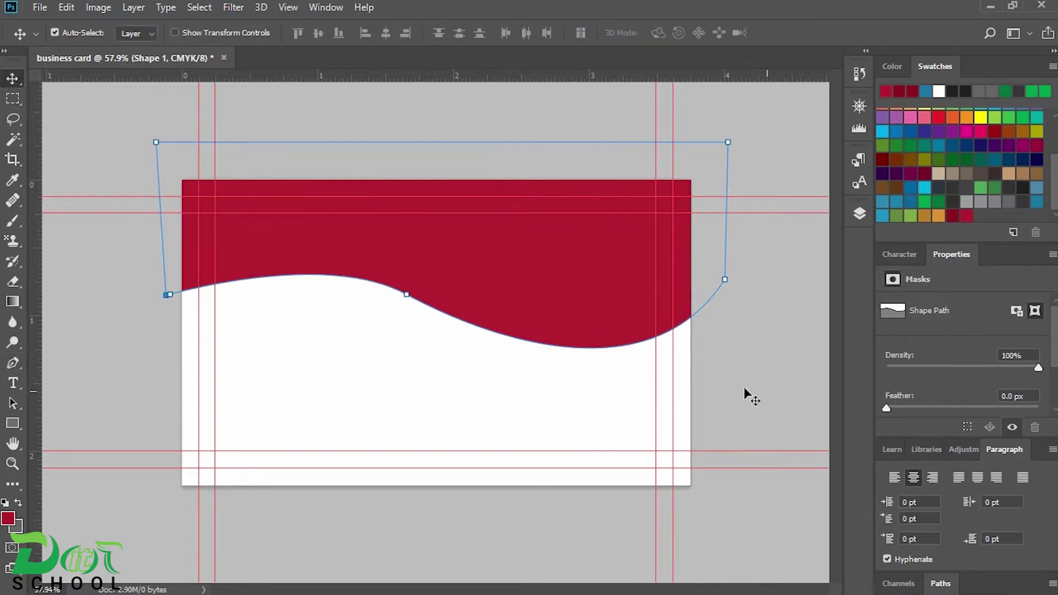
- Place the wave shape's layer beneath both circle layers and deselect it
click(779, 386)
click(860, 214)
drag(738, 282, 738, 326)
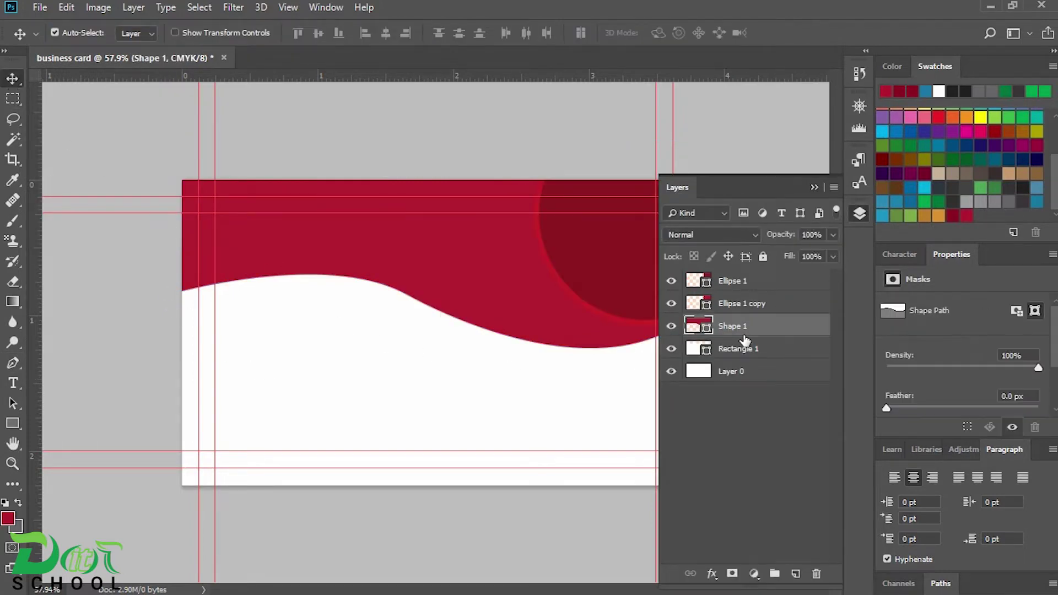
click(776, 303)
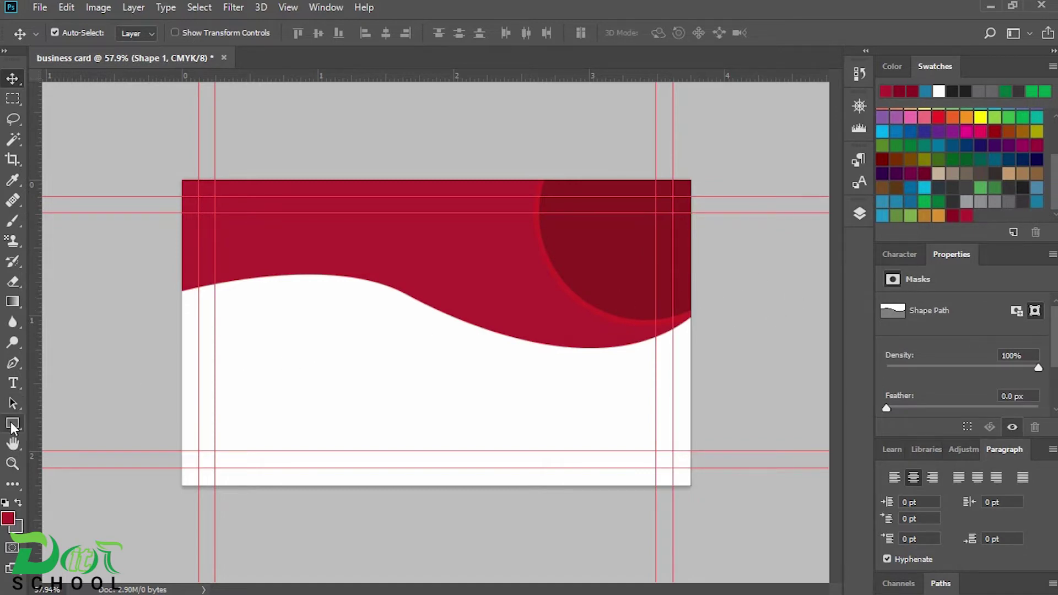
click(100, 155)
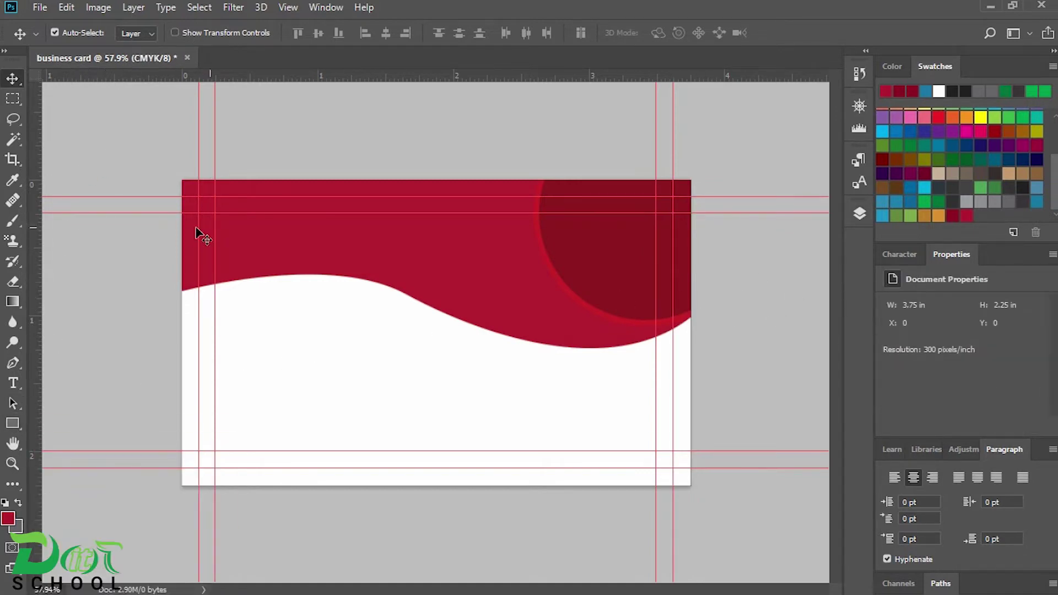
- Duplicate the dark red circle layer and keep the copy on top
click(595, 316)
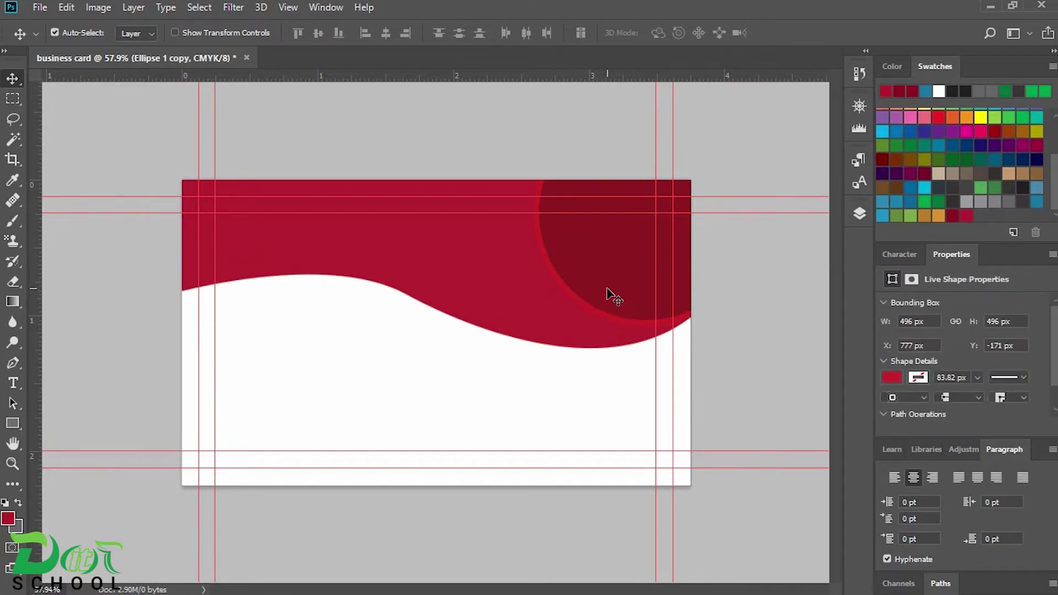
click(859, 215)
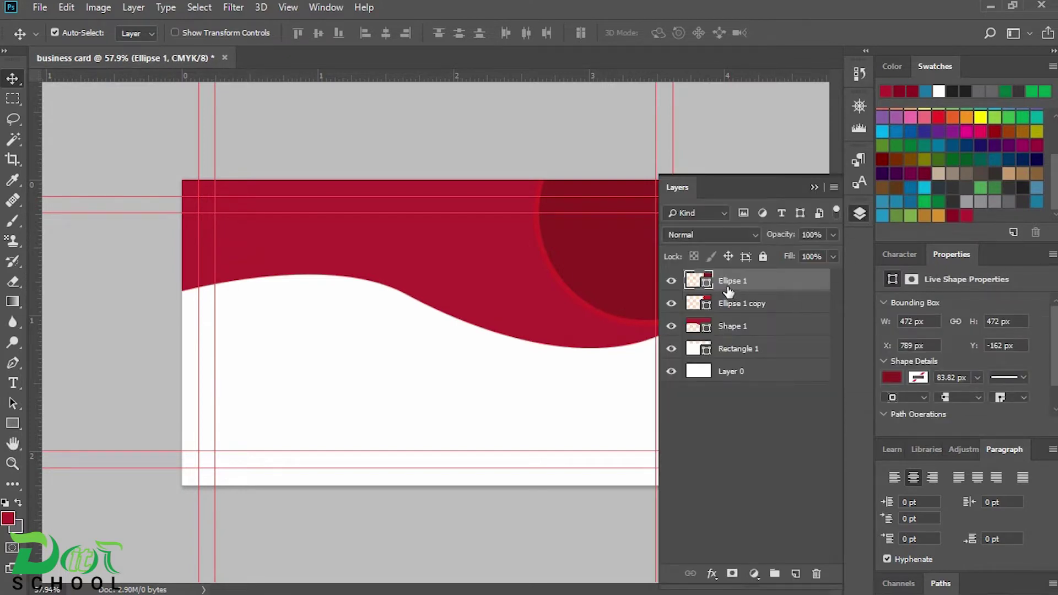
key(ctrl+j)
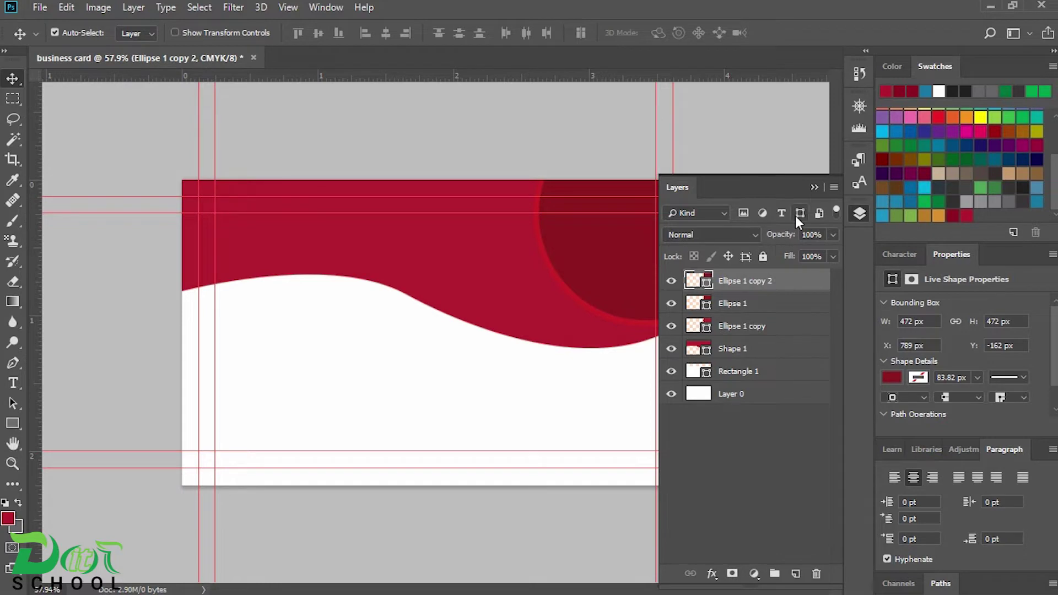
click(780, 160)
click(759, 274)
click(859, 214)
- Scale the top dark circle copy down slightly about its center
key(ctrl+t)
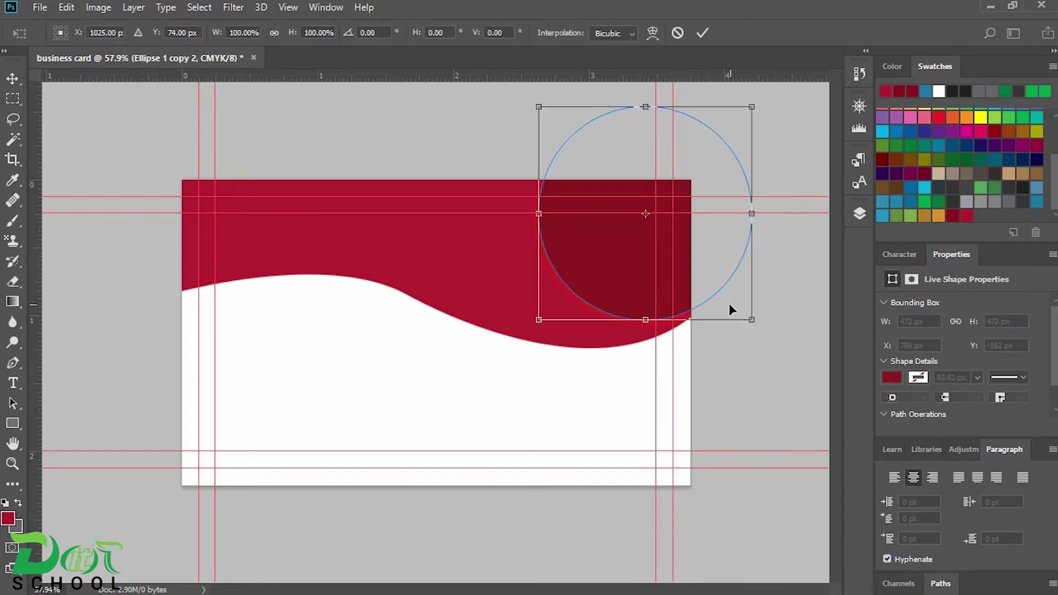
drag(753, 320, 750, 318)
key(Return)
click(647, 318)
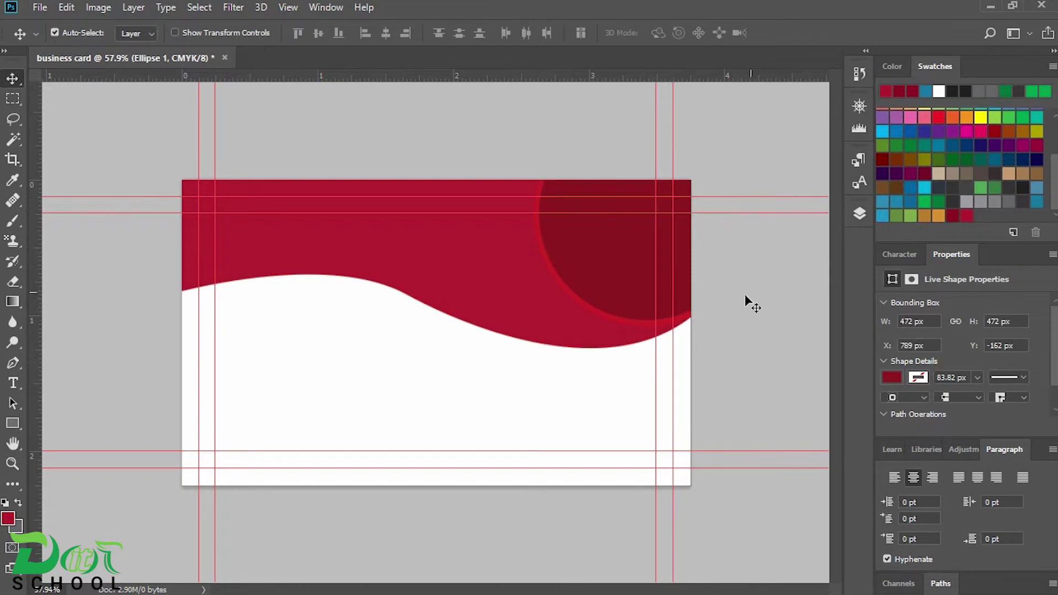
- Recolor the original circle under the smaller copy to white (ffffff), forming a thin ring
click(859, 214)
double_click(702, 304)
click(620, 245)
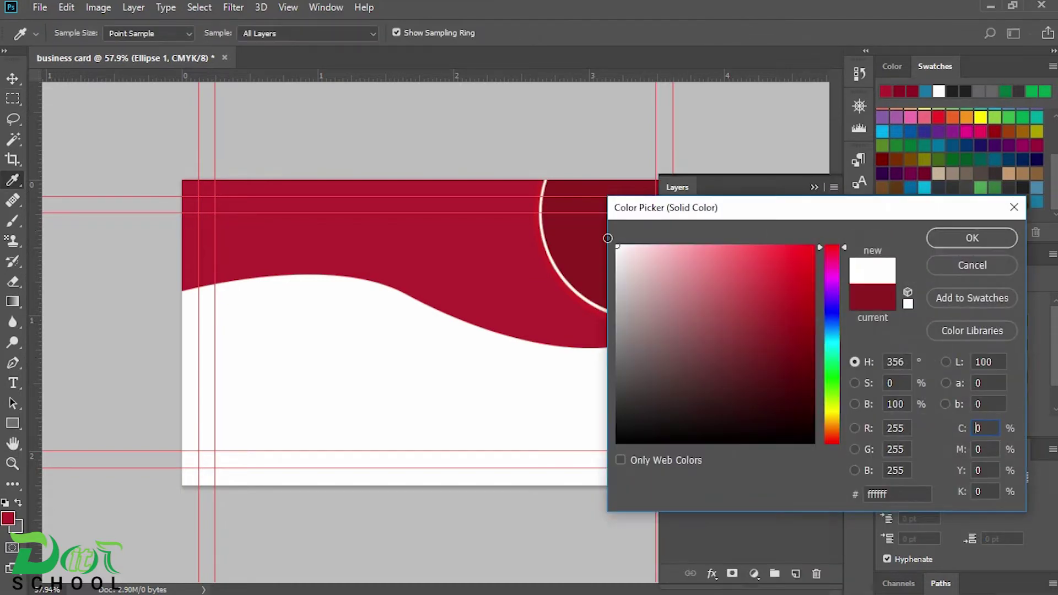
click(968, 239)
click(743, 281)
scroll(727, 295, up, 3)
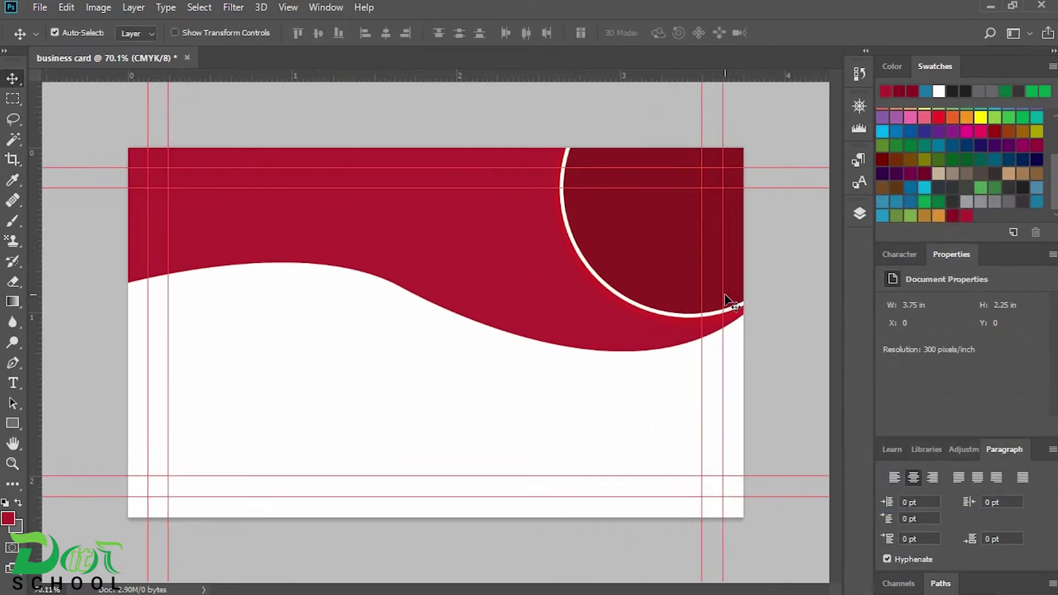
scroll(728, 293, down, 4)
scroll(727, 294, up, 3)
scroll(728, 293, down, 1)
- Select all three circle layers and enlarge them together about their center to about 115.73%
click(859, 213)
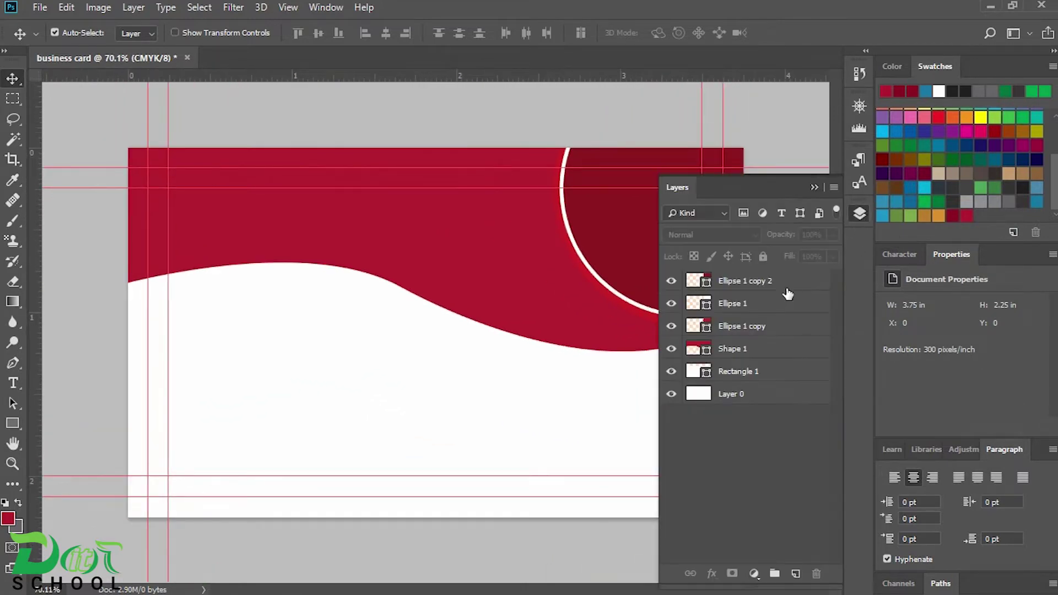
click(755, 281)
shift+click(749, 303)
shift+click(751, 329)
click(815, 188)
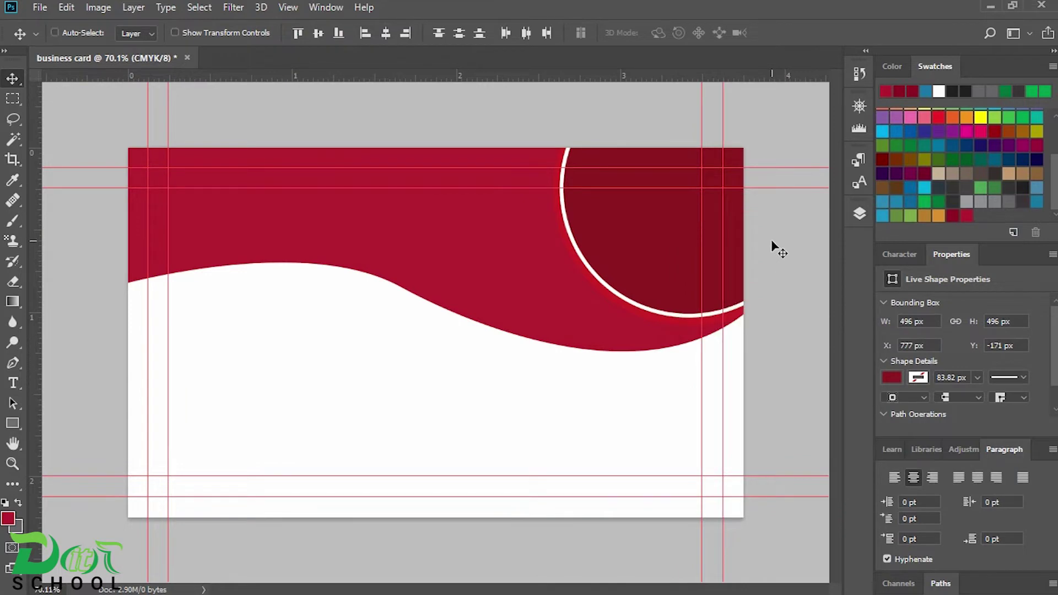
key(ctrl+t)
mouse_move(824, 328)
mouse_down()
mouse_move(874, 353)
mouse_move(860, 337)
mouse_move(837, 343)
mouse_up()
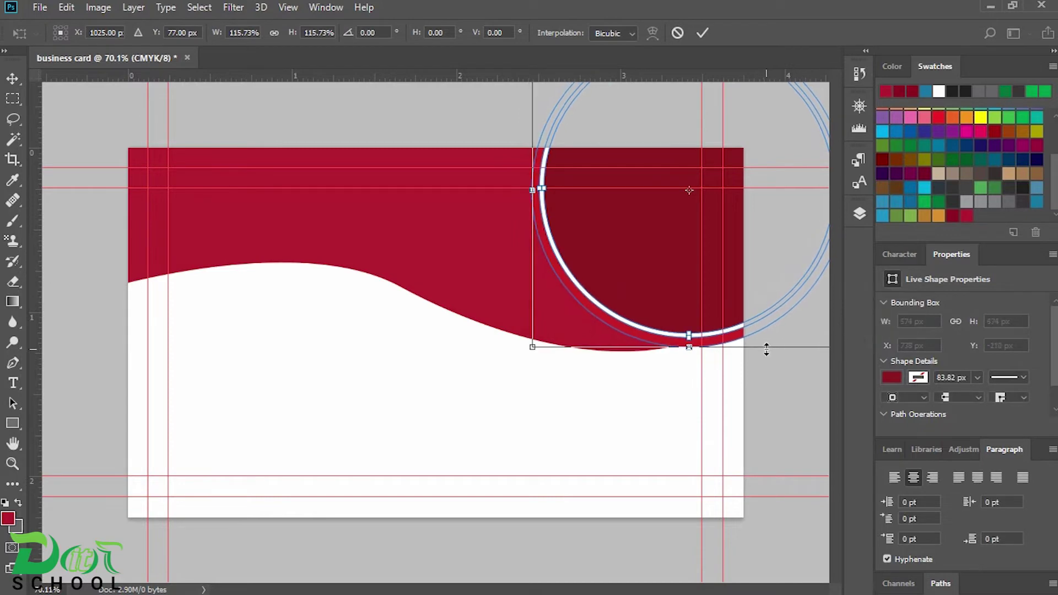
key(Return)
- Scale the three circles down together about their center, to about 517 px across
key(ctrl+0)
key(ctrl+t)
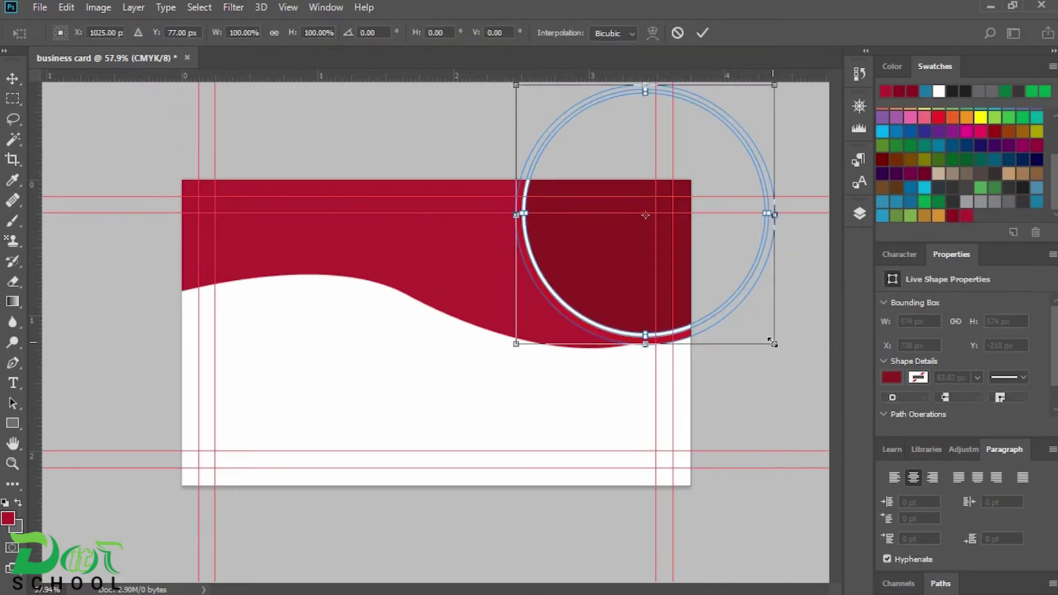
drag(777, 345, 766, 329)
key(Return)
key(ctrl+0)
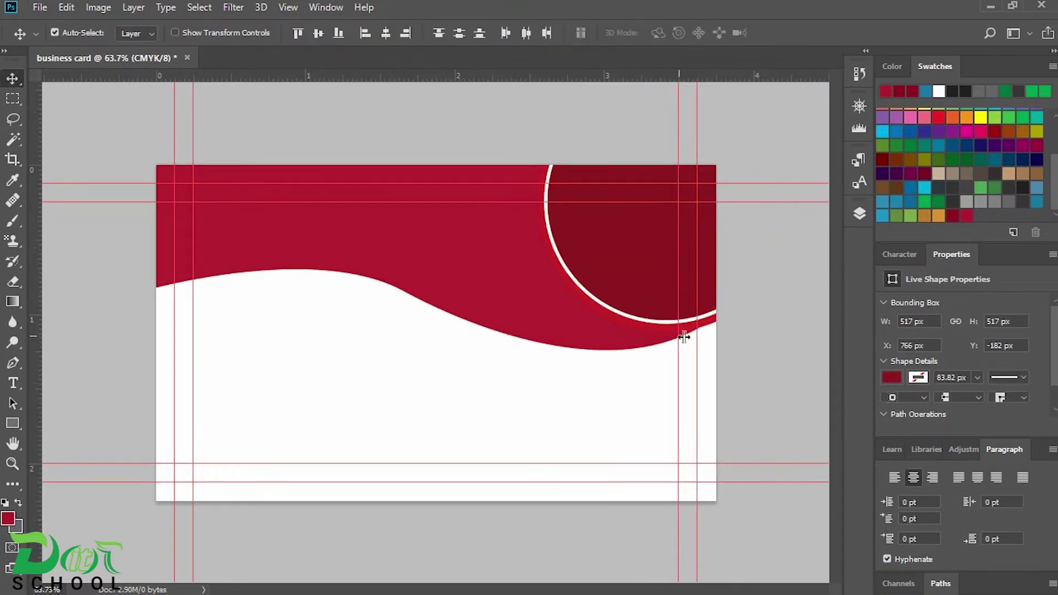
- Enlarge the wave shape slightly so its lower edge clears the circles
ctrl+click(639, 334)
key(ctrl+t)
drag(755, 349, 768, 353)
key(Return)
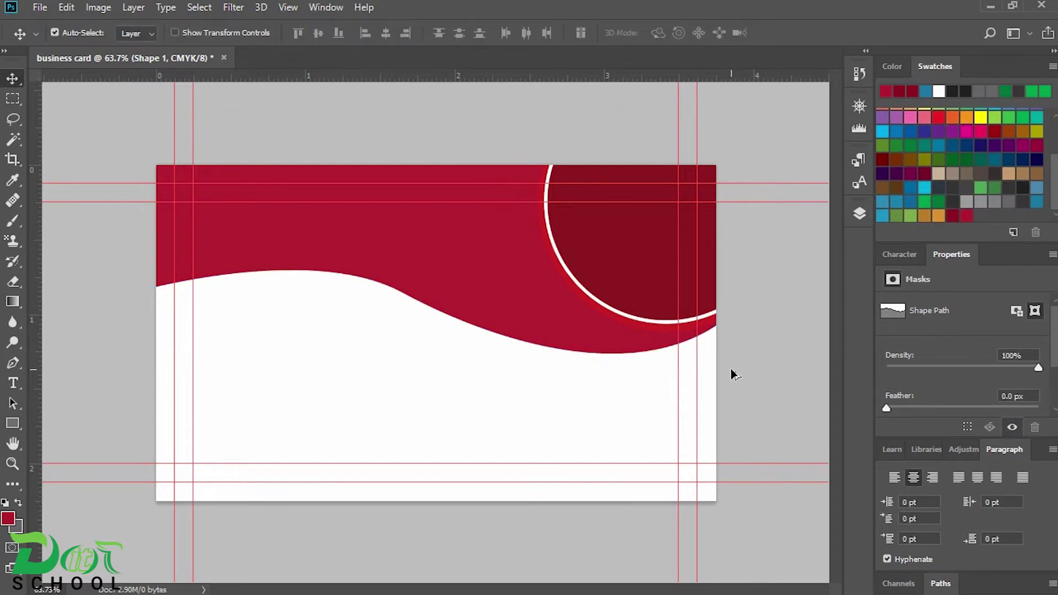
scroll(730, 369, down, 2)
scroll(729, 368, up, 2)
scroll(540, 375, up, 2)
scroll(541, 374, down, 2)
- Duplicate the wave shape and place the copy's layer beneath the original wave
click(859, 215)
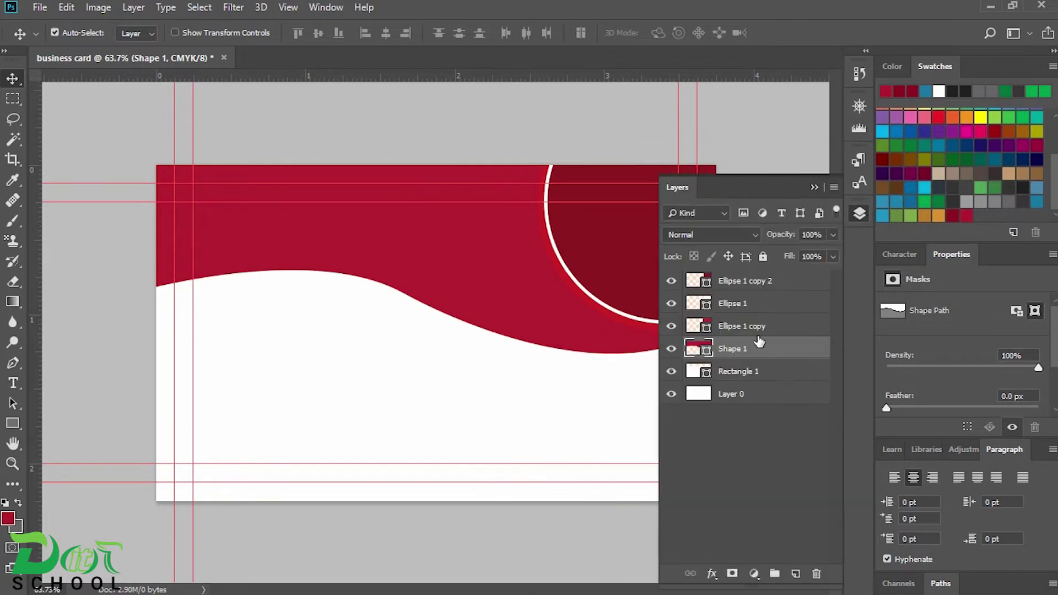
key(ctrl)
key(ctrl+t)
key(Escape)
key(ctrl+j)
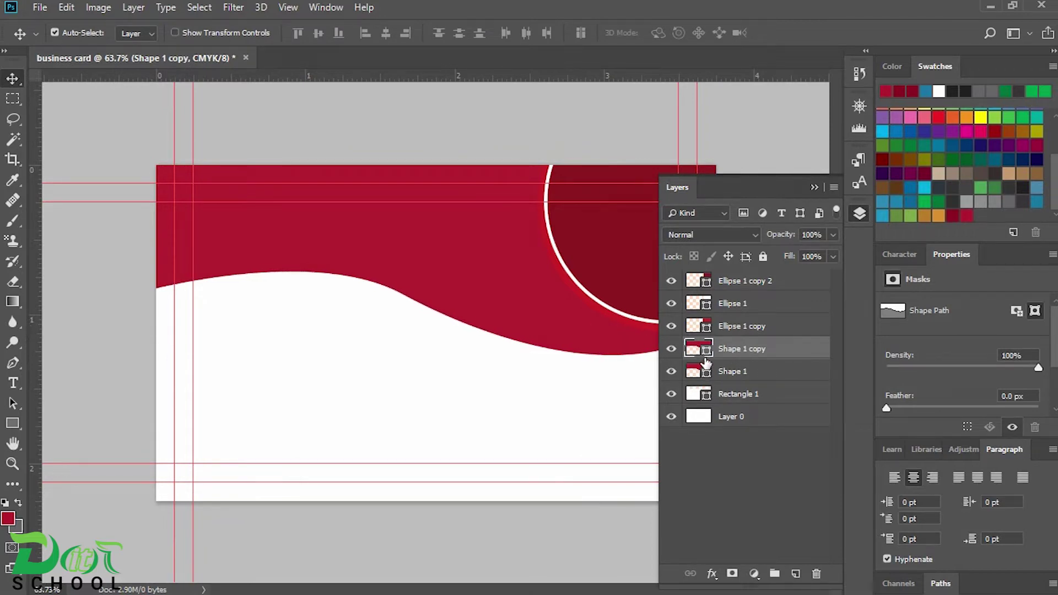
drag(710, 352, 718, 385)
- Recolor the lower wave copy to white (ffffff)
double_click(700, 371)
drag(631, 256, 608, 239)
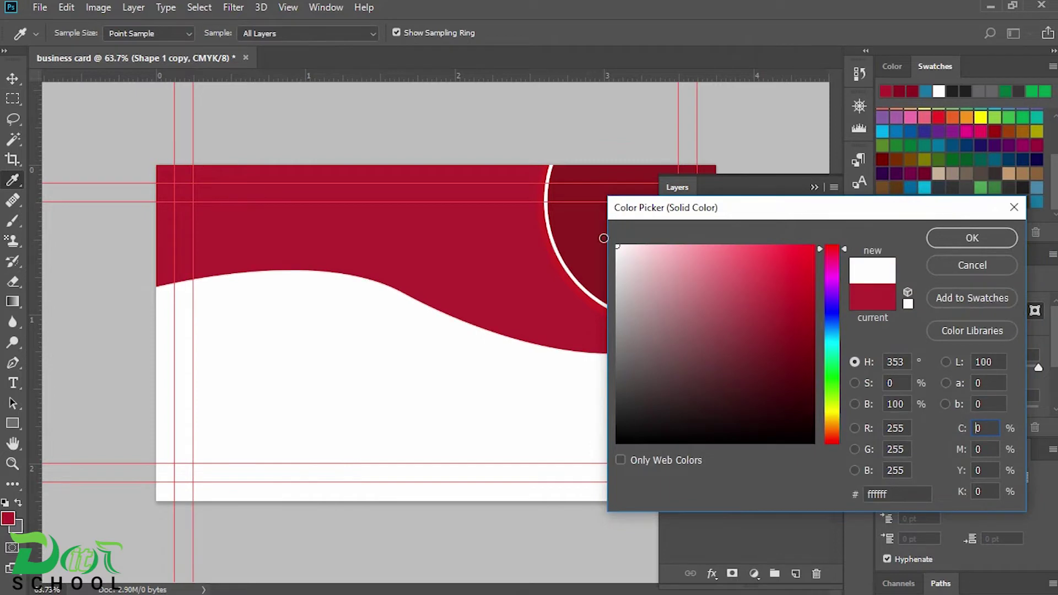
click(941, 237)
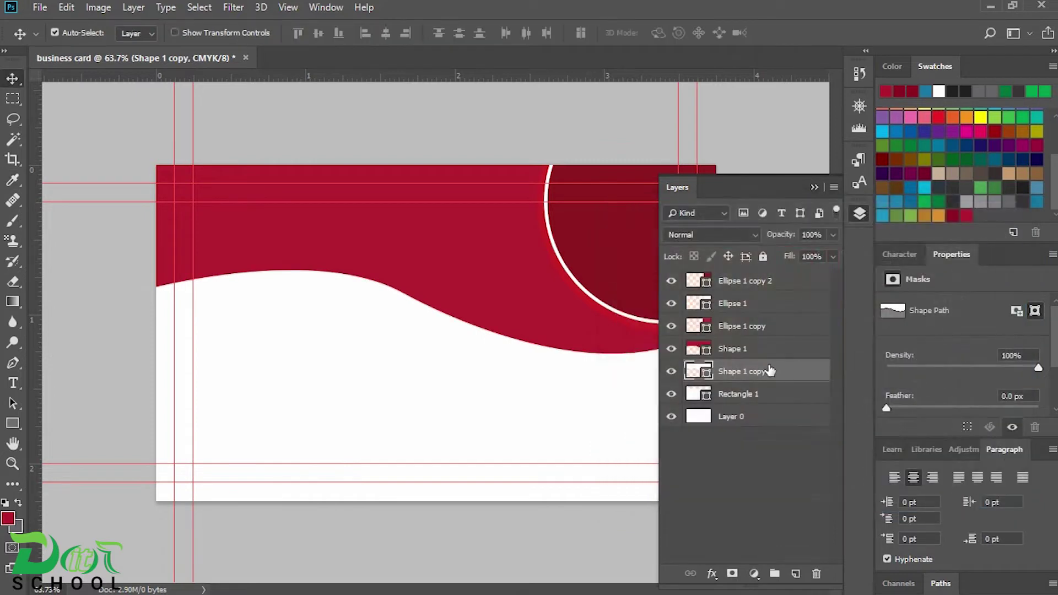
- Duplicate the white wave and recolor the lower copy to the circle's dark red (8e1921)
key(ctrl+j)
click(731, 393)
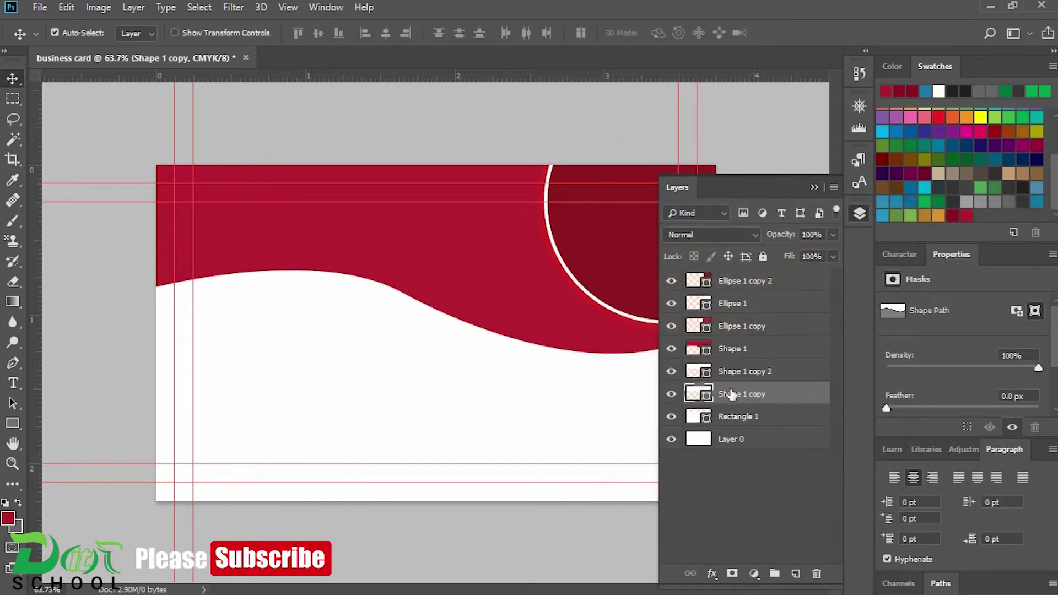
double_click(696, 396)
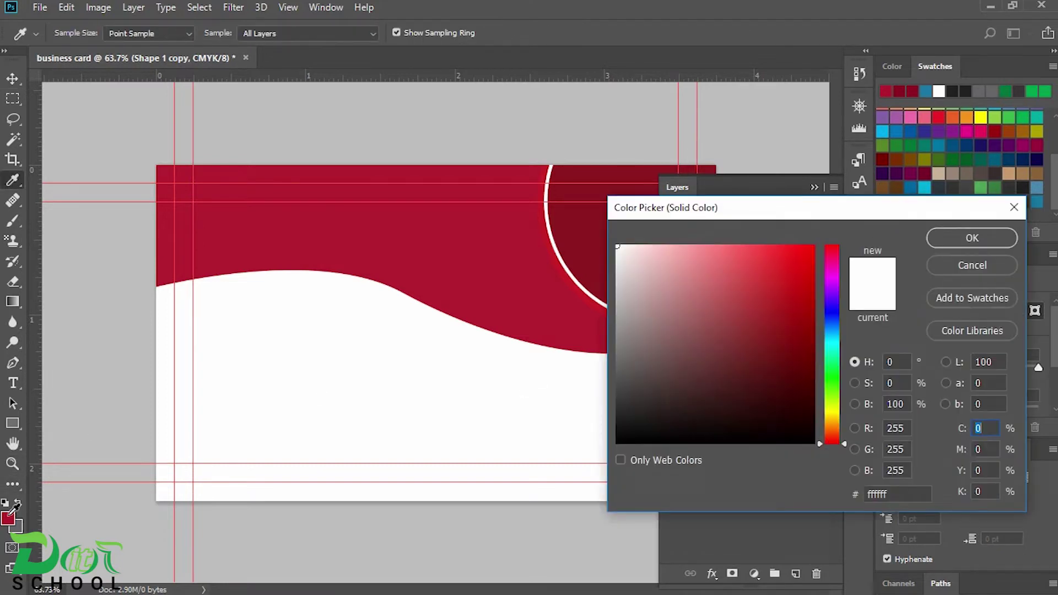
click(591, 248)
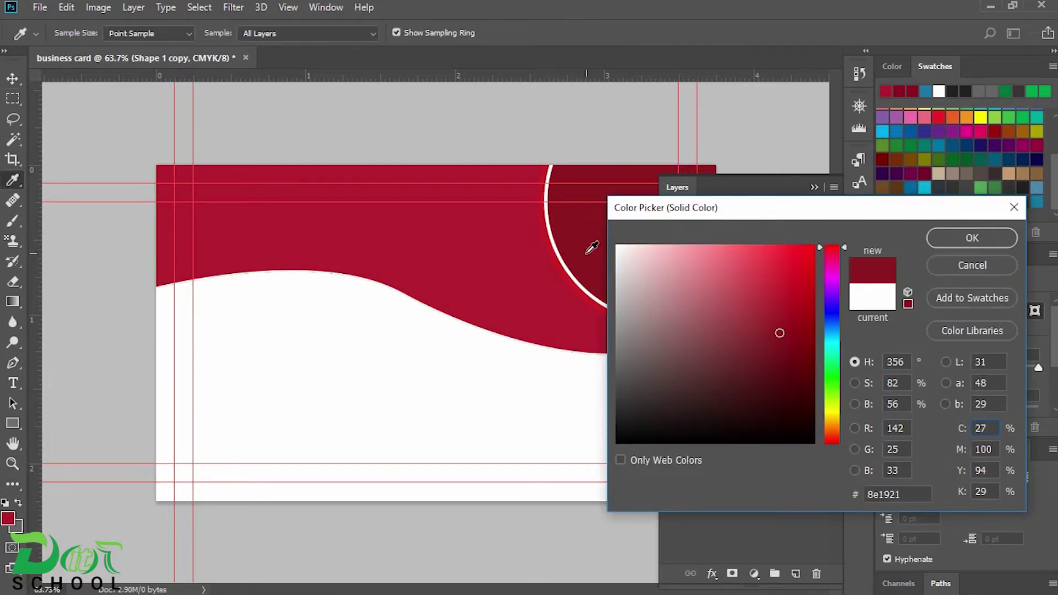
click(970, 238)
mouse_move(697, 400)
mouse_down()
mouse_move(712, 341)
mouse_move(712, 401)
mouse_up()
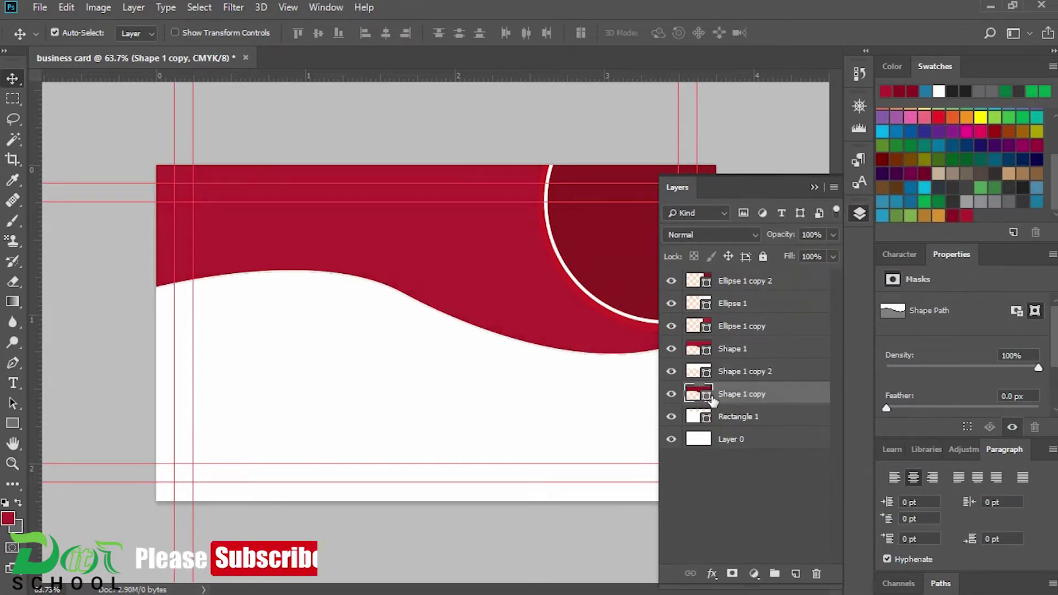
- Nudge the dark red and white waves down to form thin stripes along the crimson wave's lower edge
key(Down)
key(Down)
key(Down)
key(Down)
key(Down)
key(Down)
key(Down)
key(Down)
key(Down)
click(708, 380)
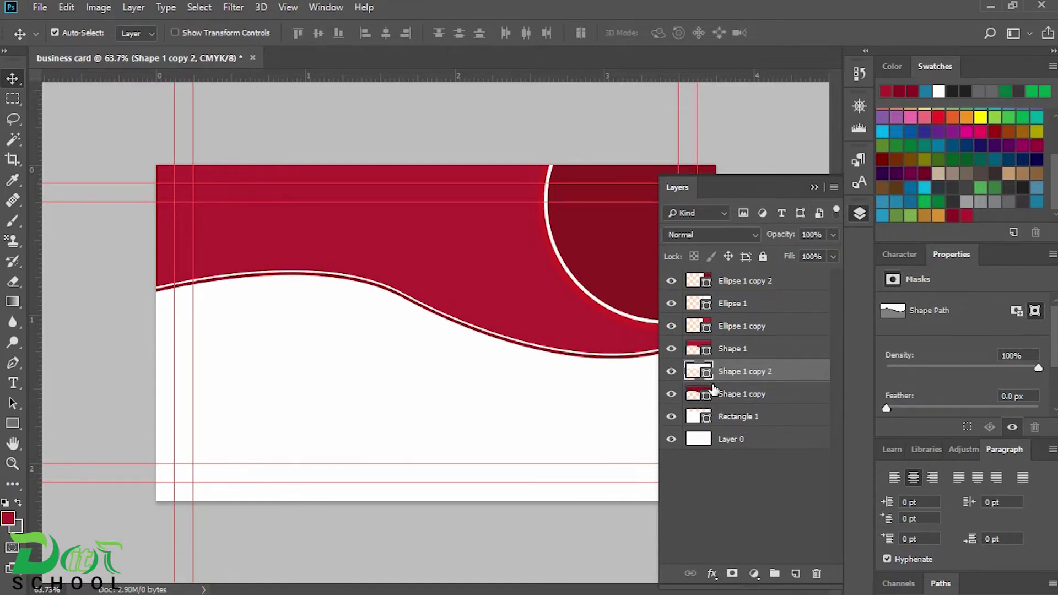
- Move the dark red wave's layer above the crimson wave and nudge the dark red wave up
drag(720, 401, 727, 347)
key(Up)
key(Up)
key(Up)
key(Up)
key(Up)
key(Up)
key(Up)
key(Up)
key(Up)
key(Up)
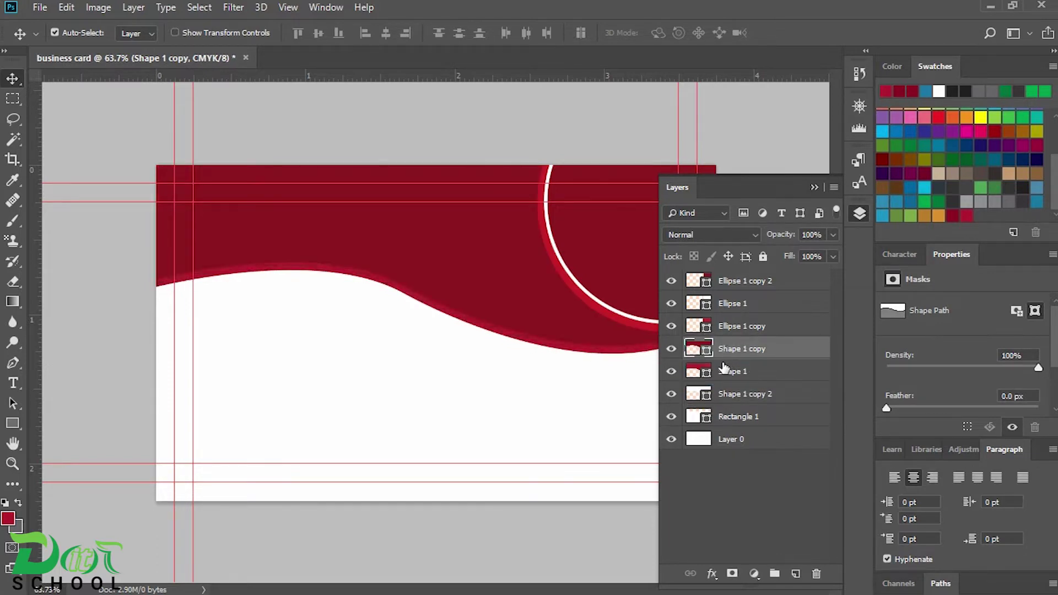
- Place the white wave's layer between the dark red and crimson waves, and nudge the crimson wave down
drag(722, 397, 730, 380)
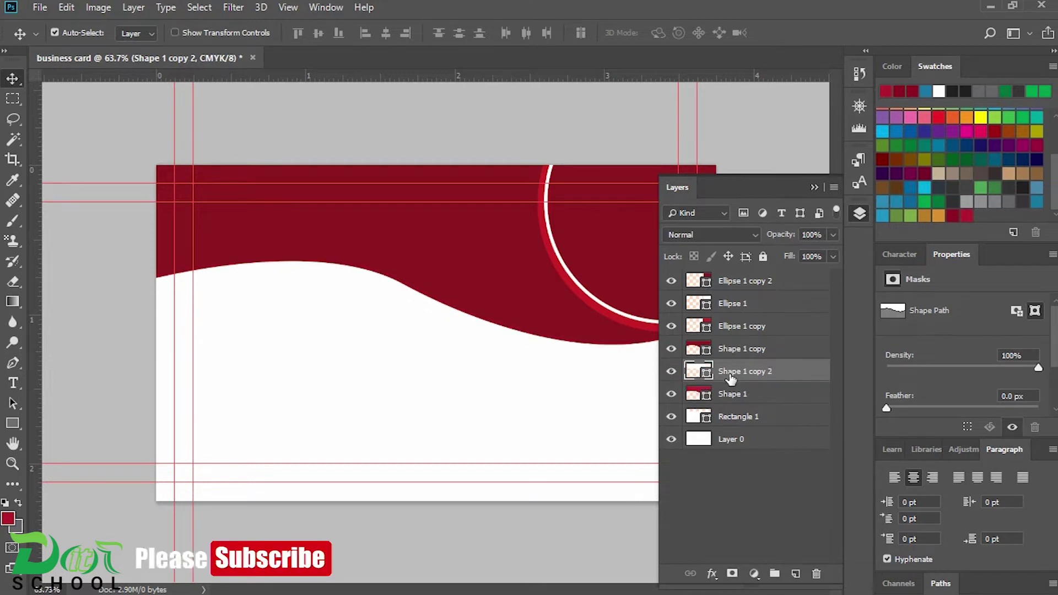
click(729, 396)
key(Down)
key(Down)
key(Down)
key(Down)
key(Down)
key(Down)
key(Down)
key(Down)
key(Down)
key(Down)
key(Down)
key(Down)
key(Down)
key(Down)
key(Down)
key(Down)
key(Down)
key(Down)
key(Down)
key(Down)
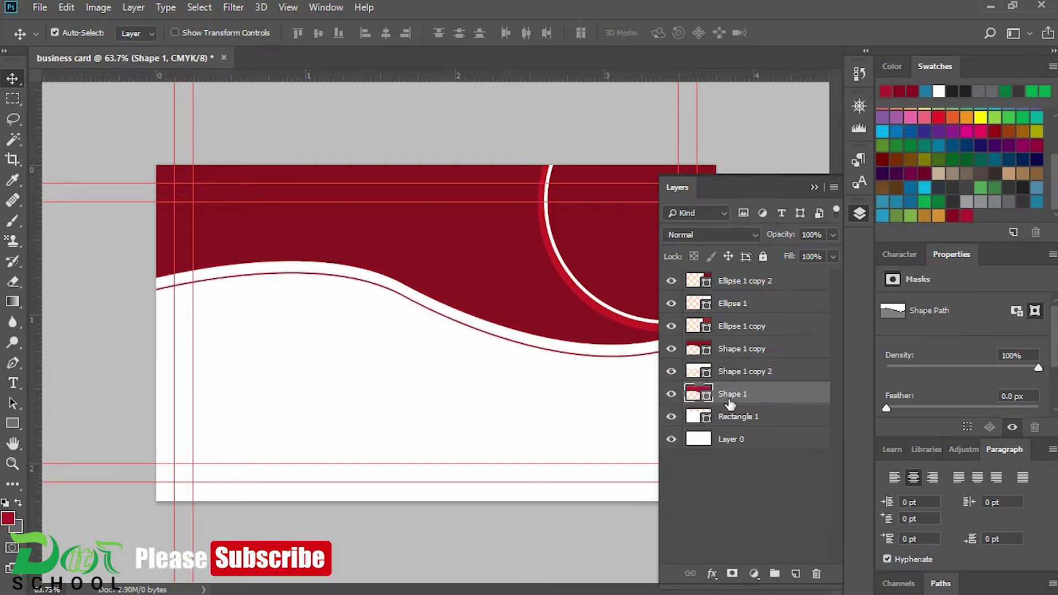
- Nudge the white wave up to leave a narrow white band under the dark red wave
click(726, 375)
key(Up)
key(Up)
key(Up)
key(Up)
key(Up)
key(Up)
key(Up)
key(Up)
key(Up)
key(Up)
key(Up)
key(Up)
key(Up)
key(Up)
key(Up)
key(Up)
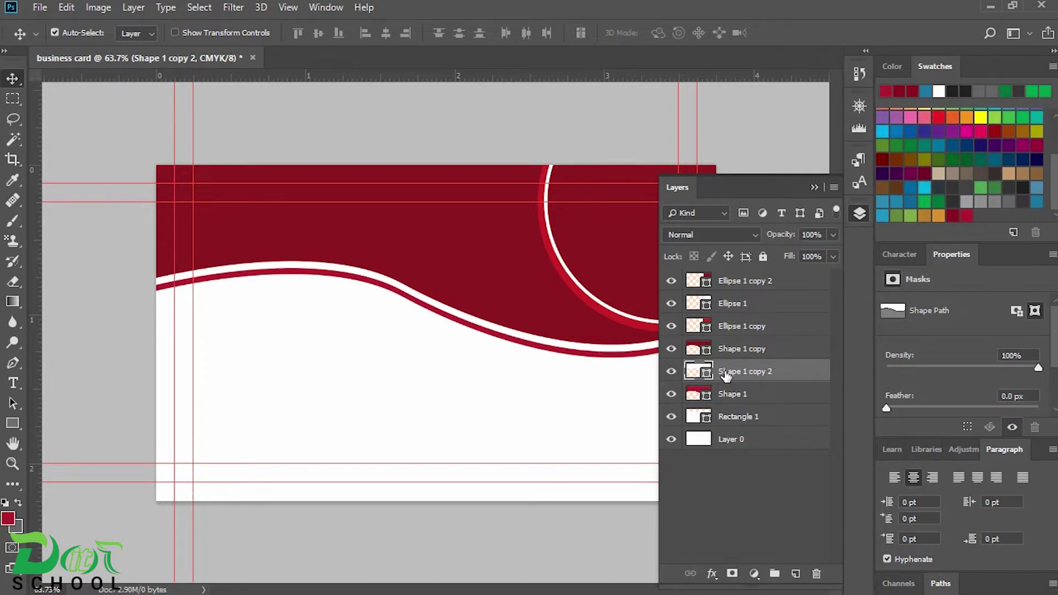
- Nudge the crimson wave up to thin its stripe beneath the white band, and select the white wave's layer
click(727, 395)
key(Up)
key(Up)
key(Up)
key(Up)
key(Up)
key(Up)
key(Up)
key(Up)
key(Up)
key(Up)
key(Up)
key(Up)
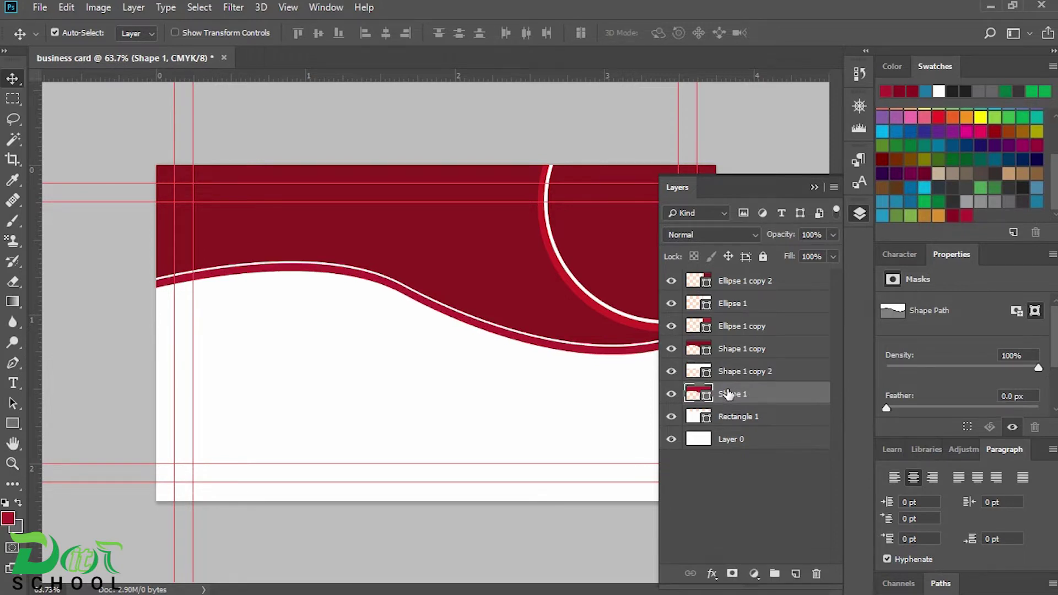
click(726, 380)
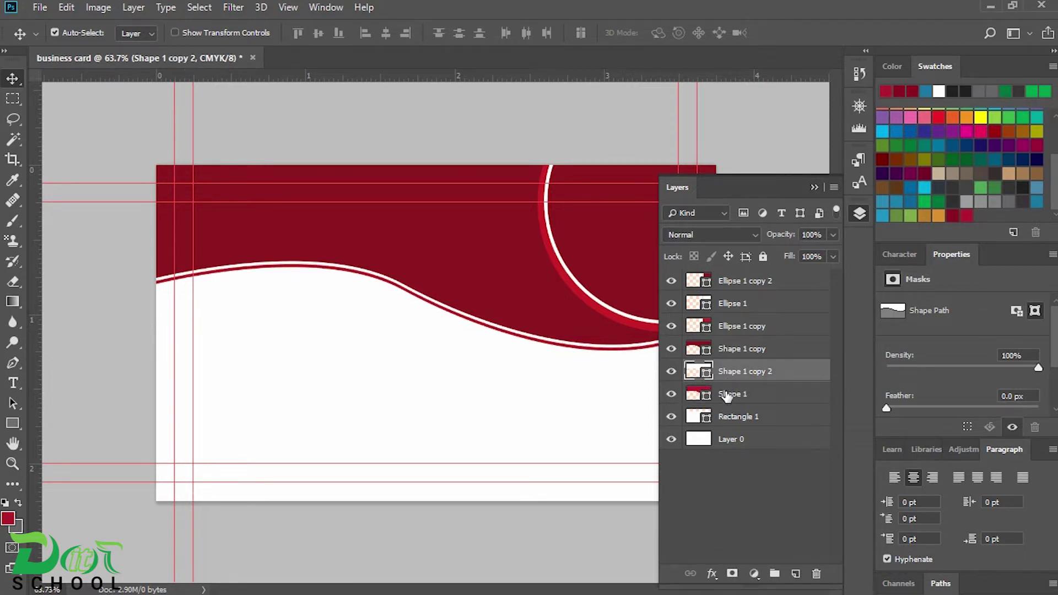
- Bring the camera photo from its own document into the business card and position it over the circle in the upper-right corner
click(726, 394)
click(814, 187)
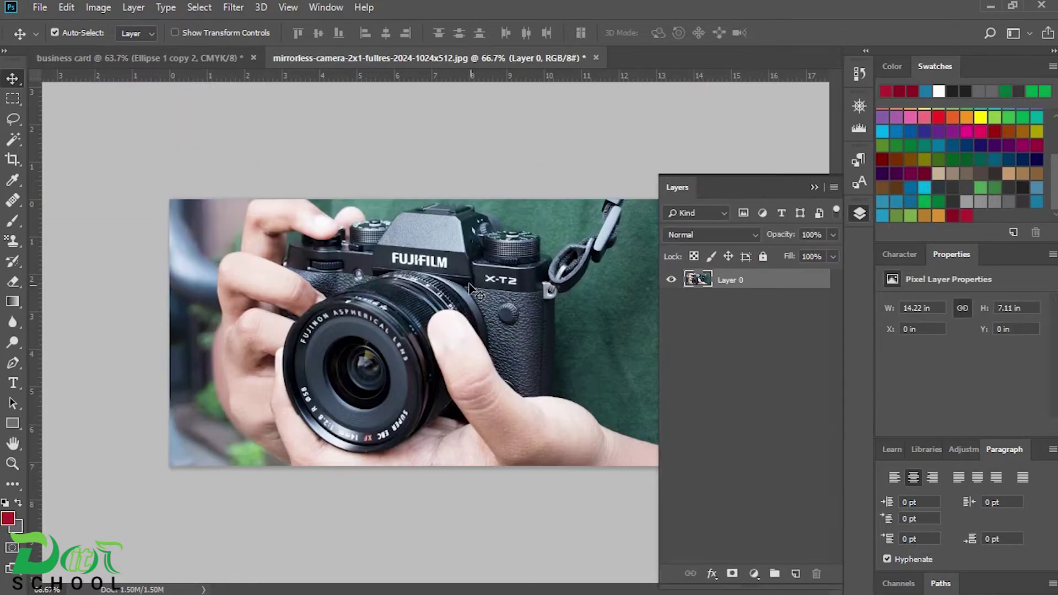
drag(474, 288, 344, 125)
drag(597, 223, 600, 223)
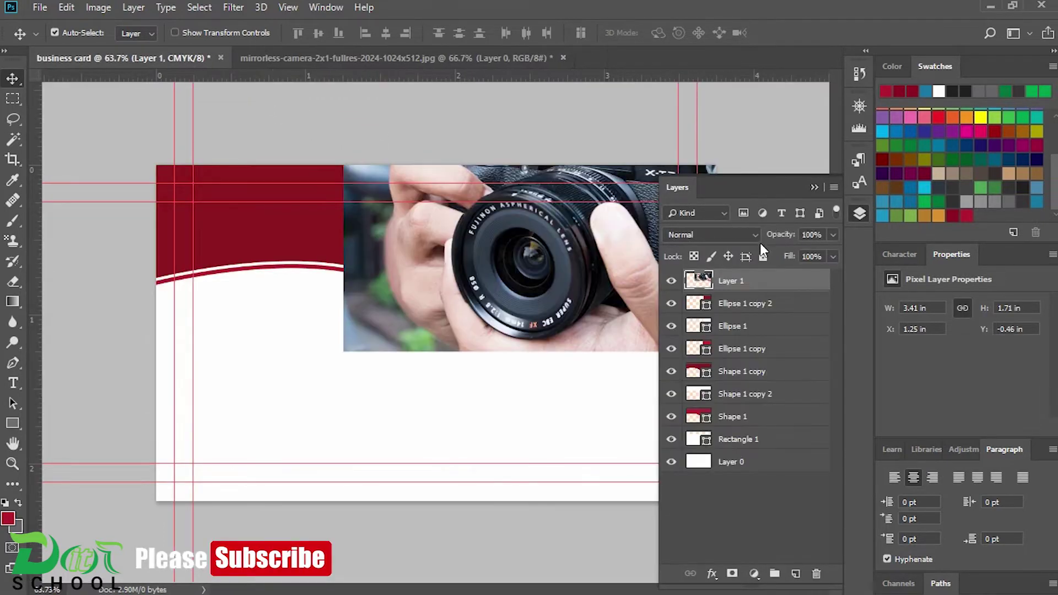
click(813, 187)
drag(535, 249, 605, 269)
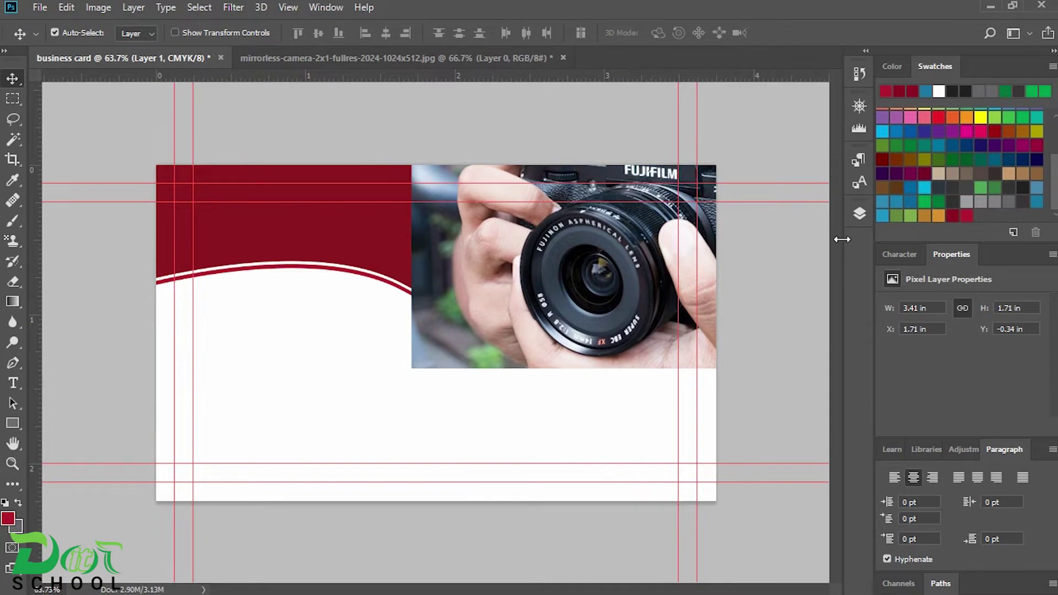
- Convert the camera photo's layer to a smart object and clip it to the topmost circle, Ellipse 1 copy 2
click(858, 216)
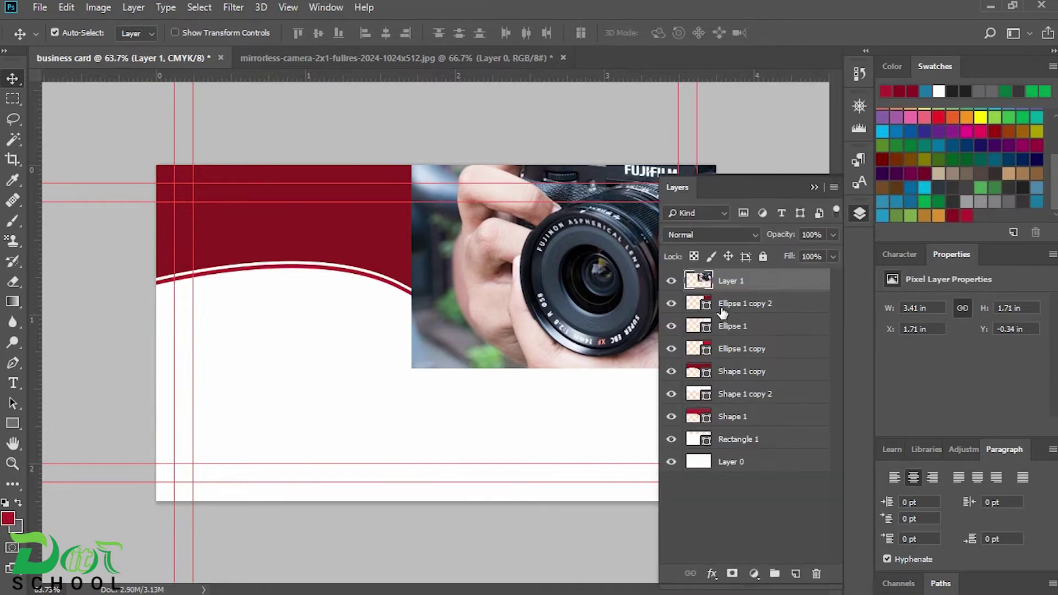
mouse_move(717, 305)
mouse_down()
mouse_move(724, 313)
mouse_move(724, 277)
mouse_move(723, 291)
mouse_up()
right_click(716, 284)
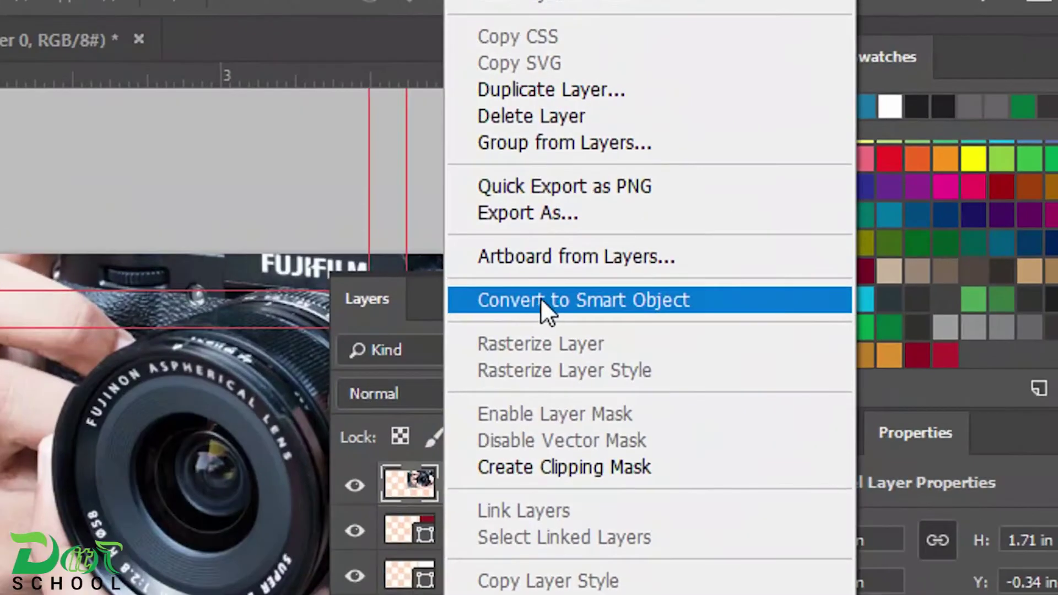
click(761, 190)
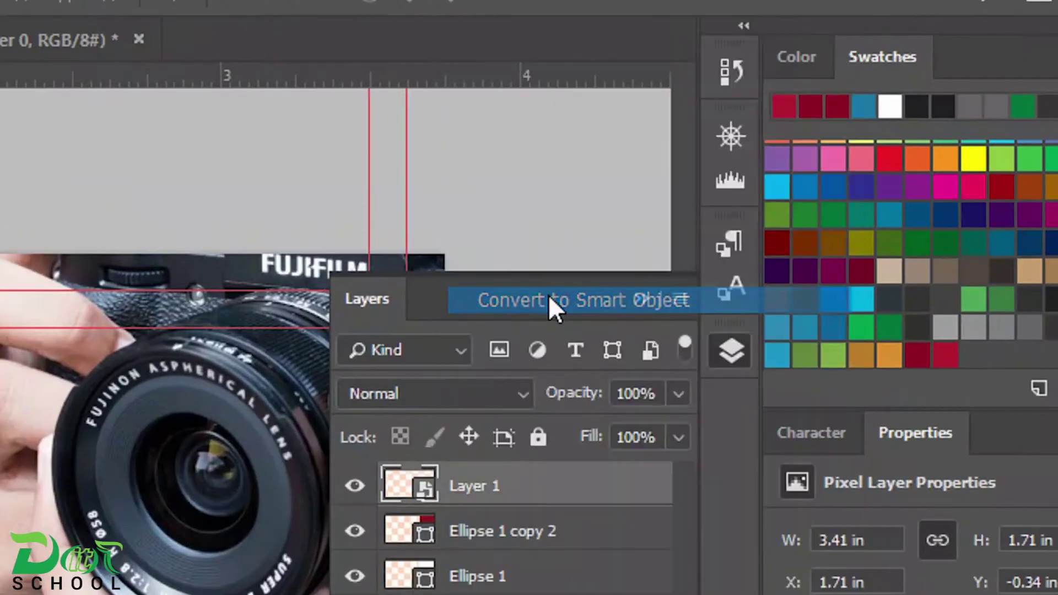
right_click(725, 284)
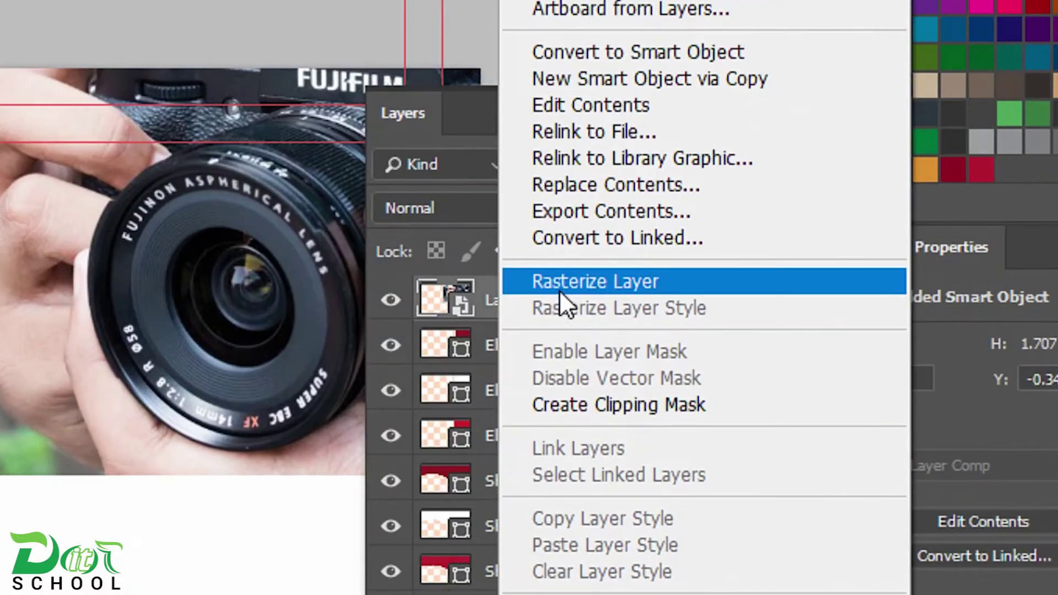
click(613, 401)
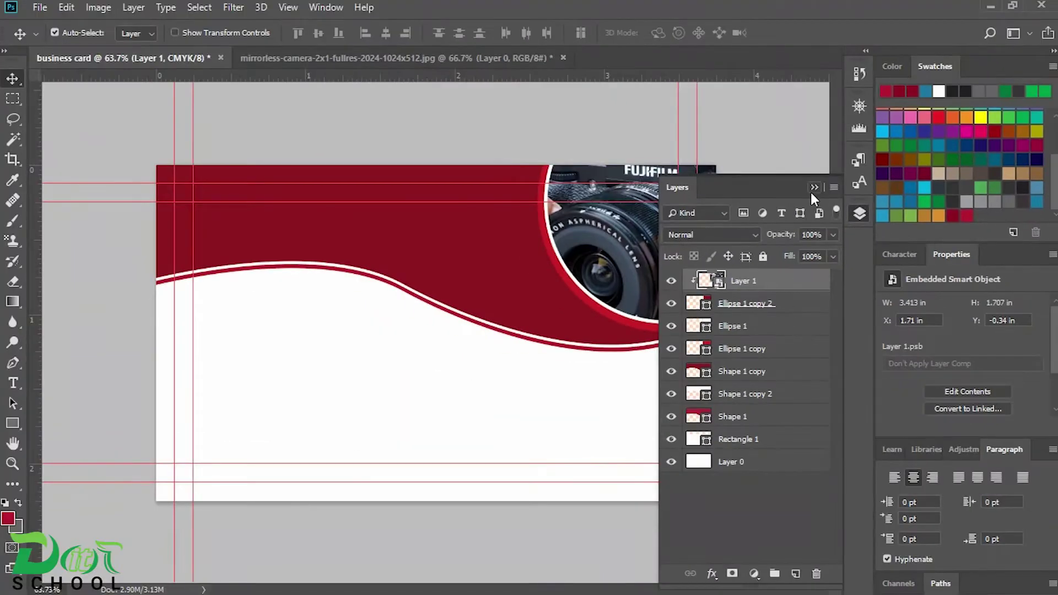
click(812, 190)
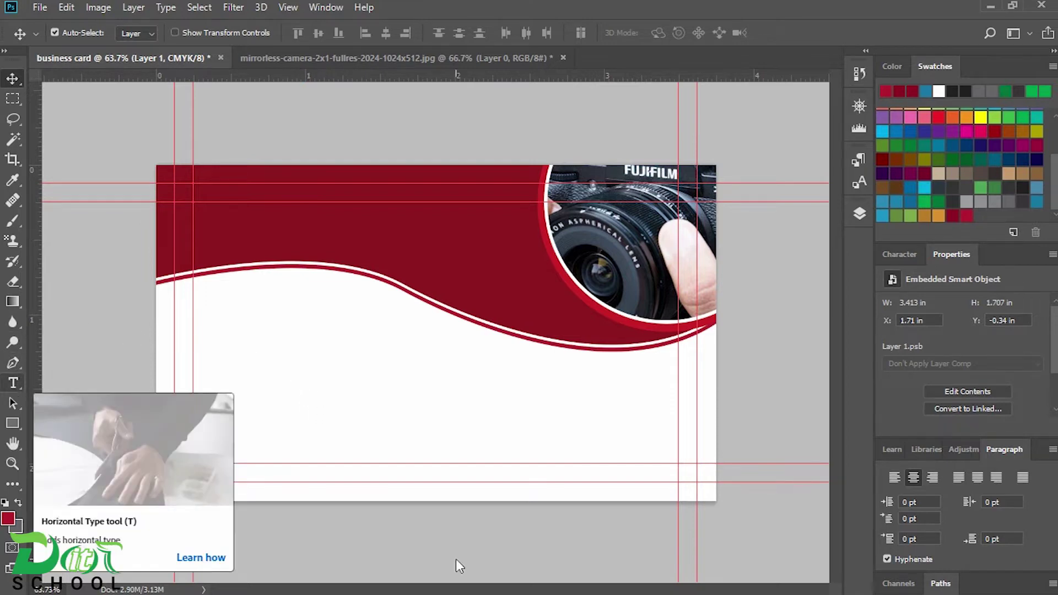
- Switch to Notepad to view the card's text in tutorial.txt, and return to Photoshop
click(704, 588)
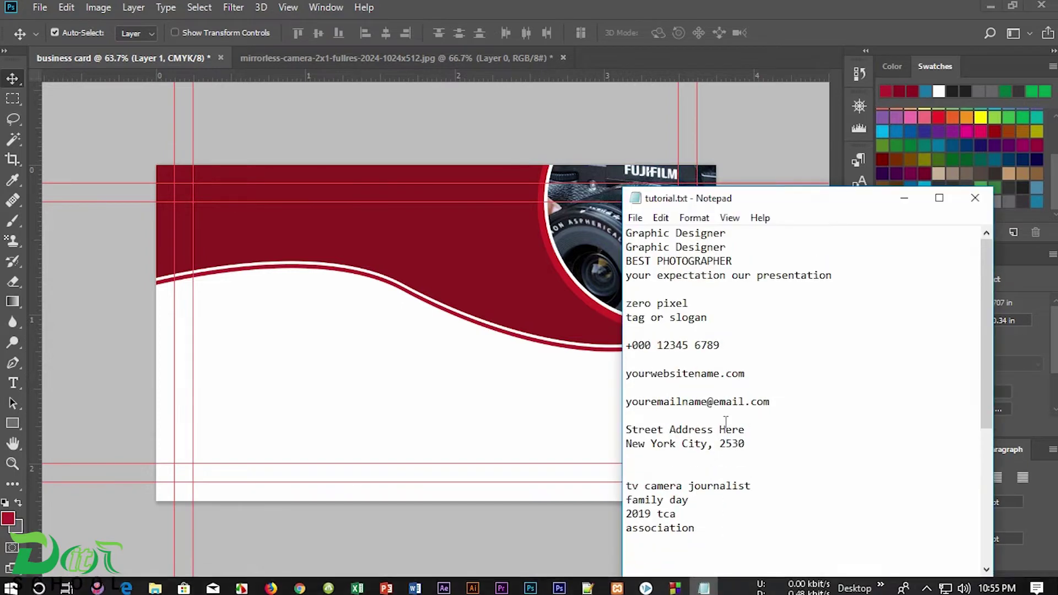
click(904, 197)
- Draw a crimson square about 92 × 92 px at the upper-left corner of the inner margin guides
drag(14, 421, 39, 425)
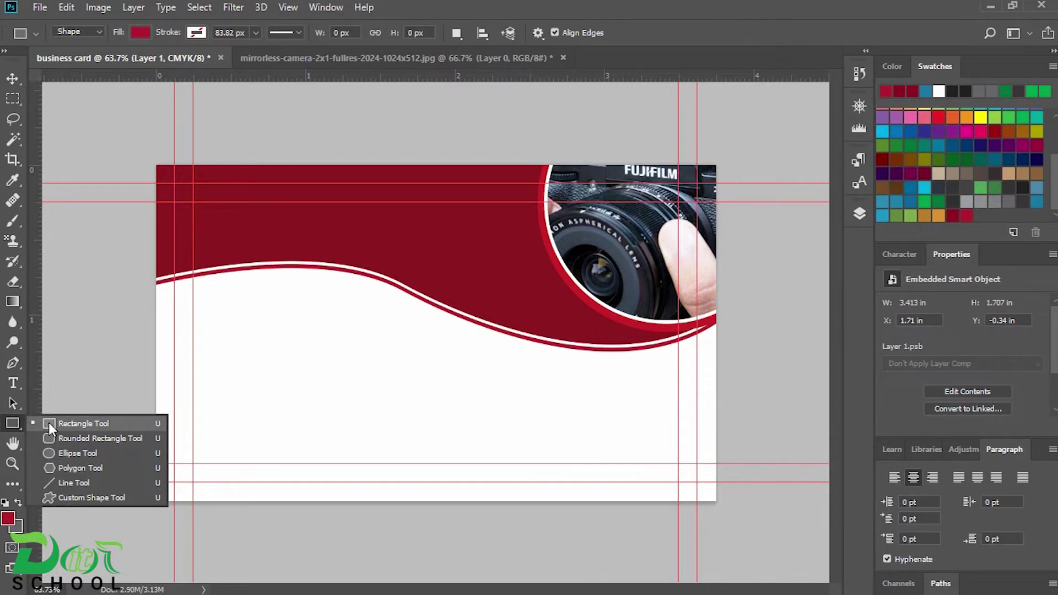
click(49, 421)
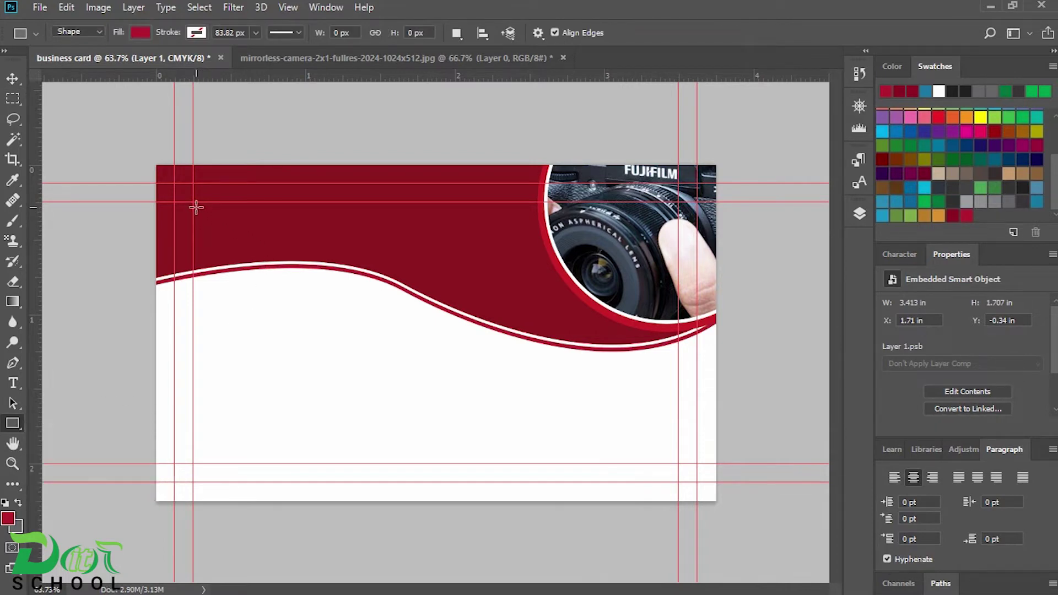
drag(197, 208, 240, 247)
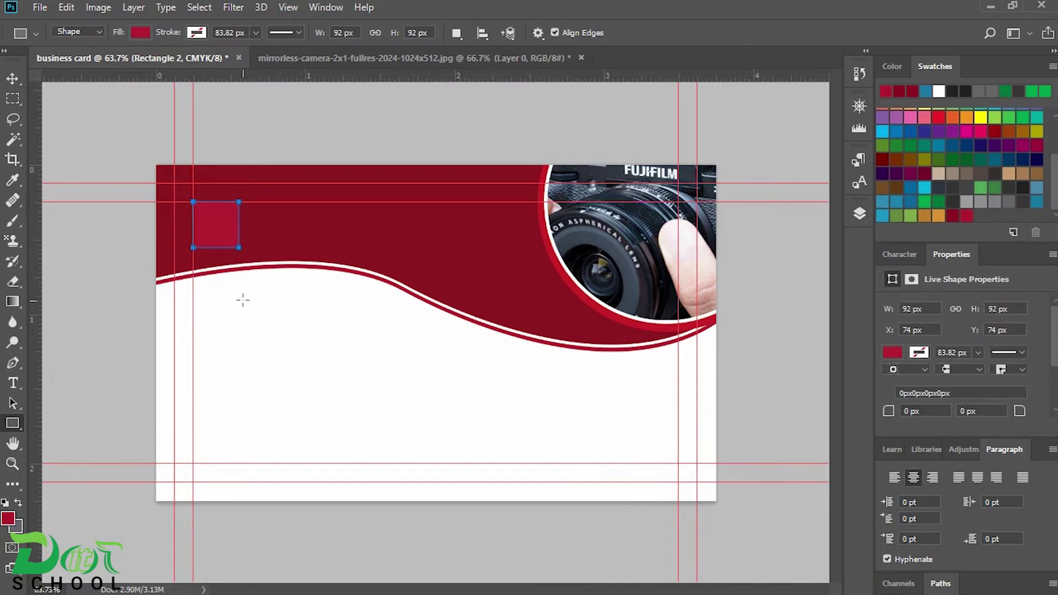
click(13, 79)
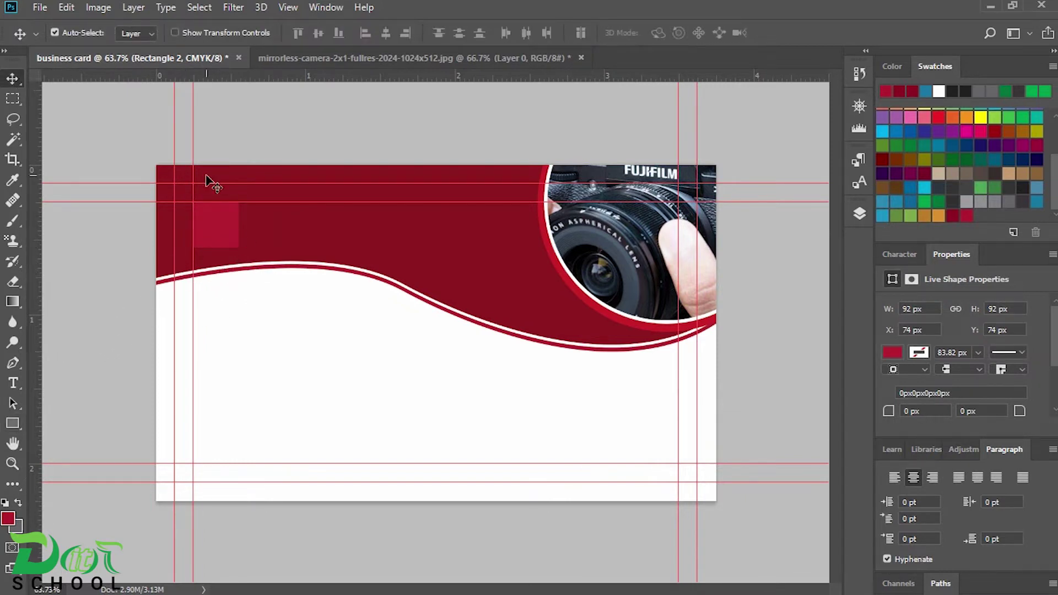
- Open 014-telephone-2.png, 015-placeholder-1.png, 016-internet-1.png and 017-users.png together from the png icon folder
click(46, 8)
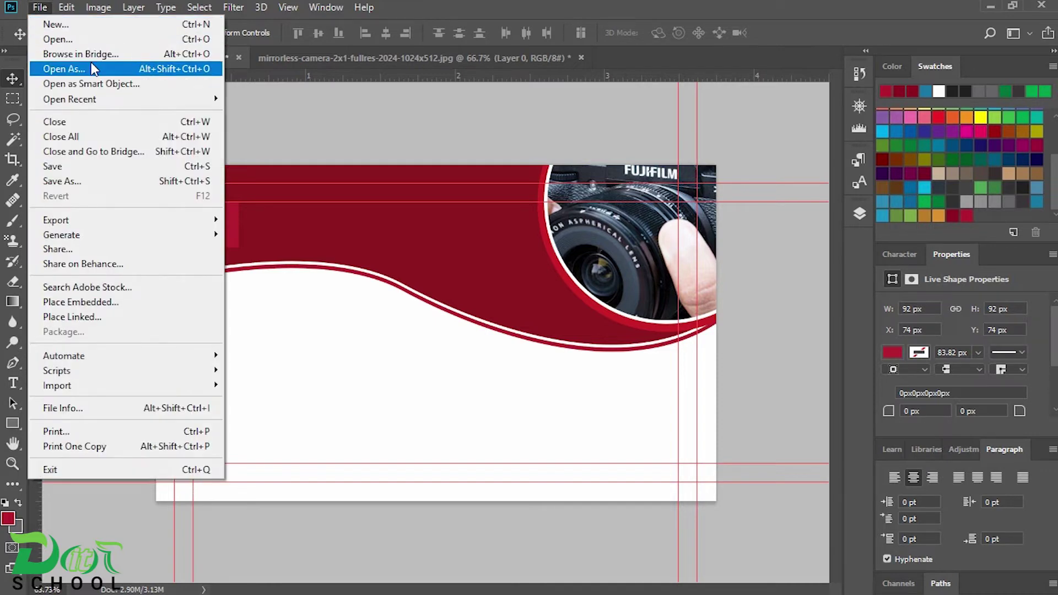
click(85, 38)
drag(514, 113, 523, 144)
click(298, 157)
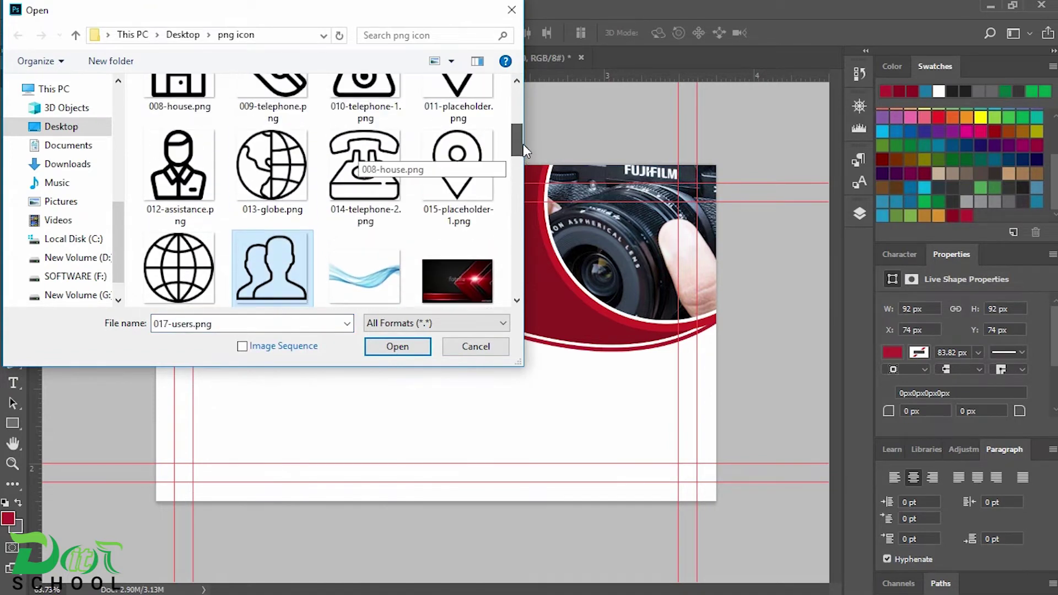
shift+click(369, 171)
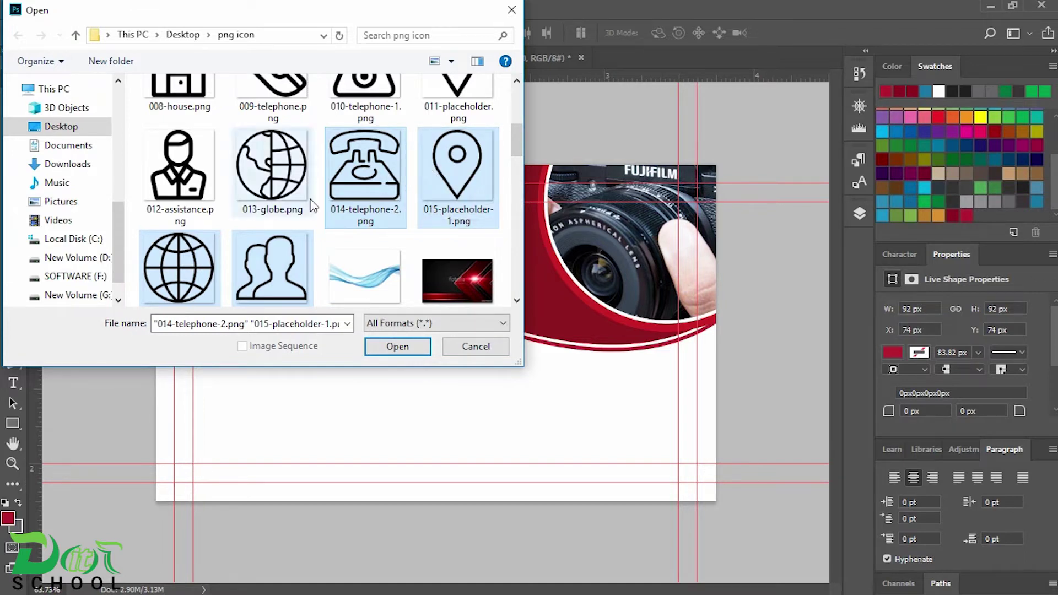
click(414, 348)
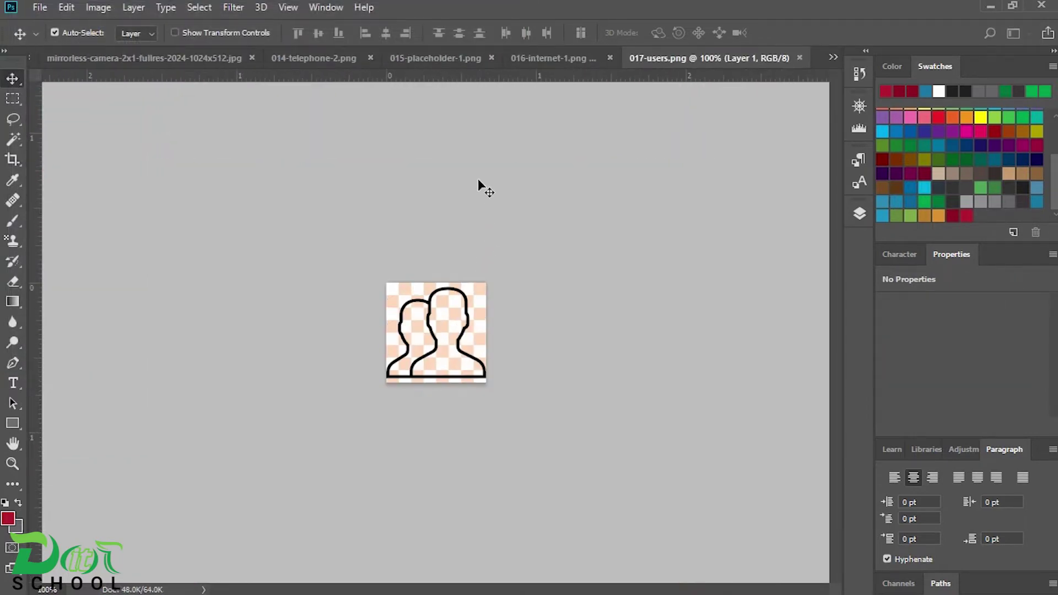
- Close the mirrorless camera photo document
click(212, 58)
click(447, 58)
click(547, 233)
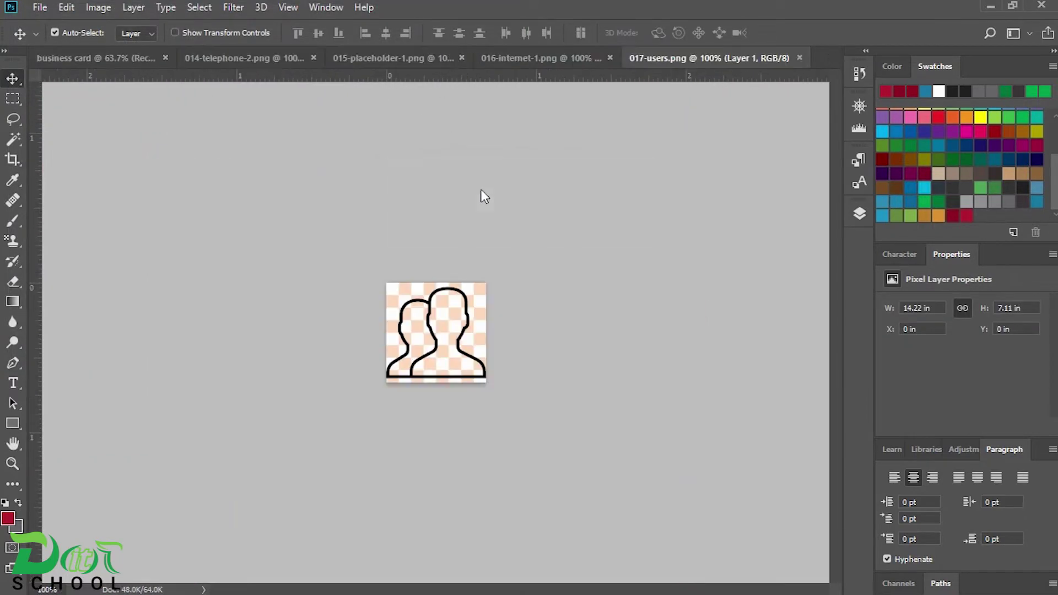
- Copy the telephone icon into the white area of the business card and close its source document
click(296, 63)
drag(456, 299, 303, 341)
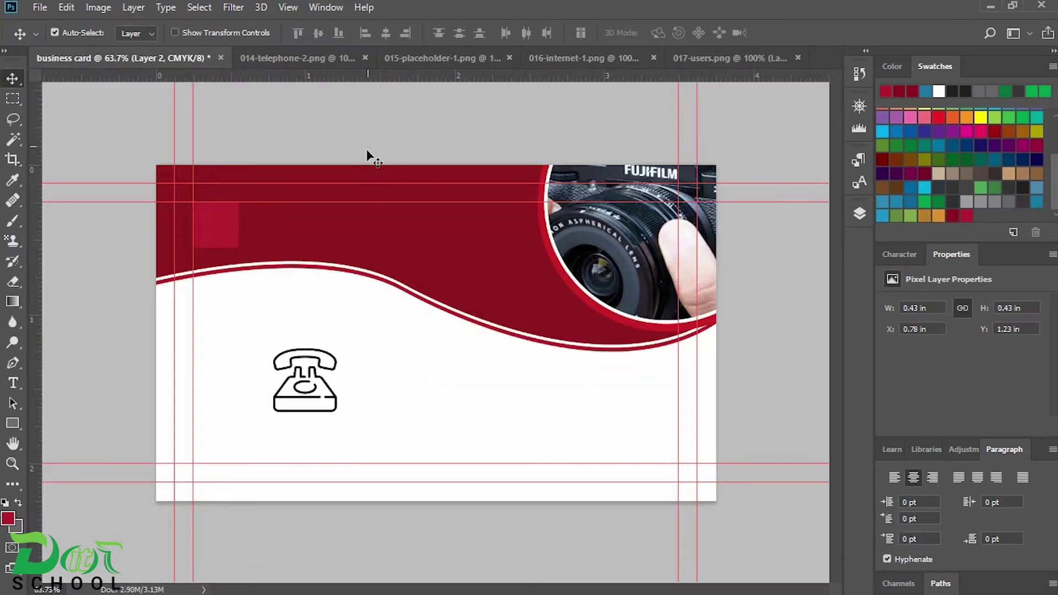
click(328, 61)
click(375, 58)
click(366, 60)
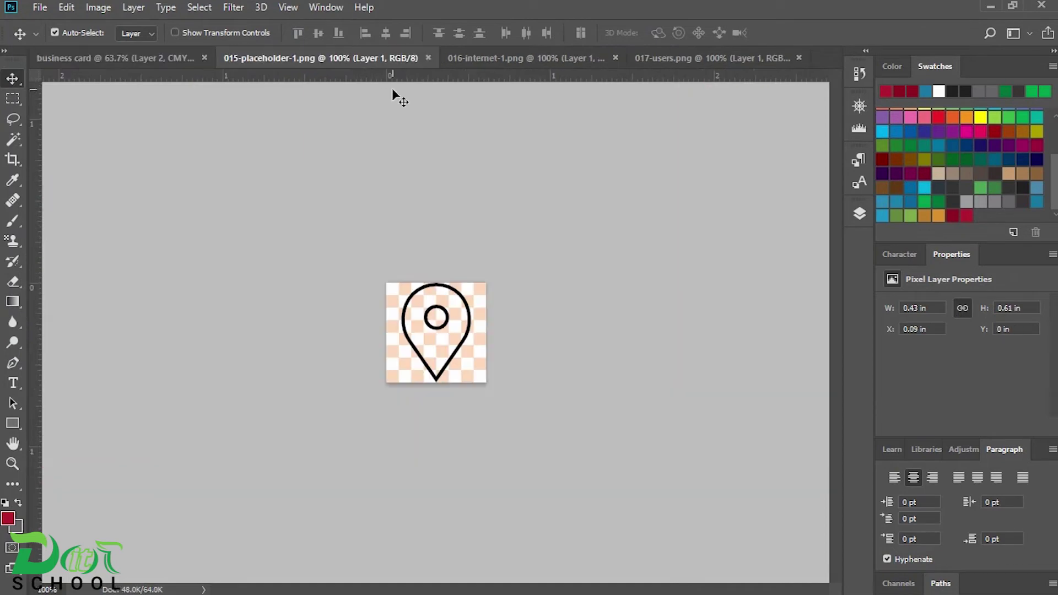
- Copy the location pin icon into the business card, beside the telephone icon, and close its source document
drag(433, 275, 408, 402)
click(380, 59)
click(424, 57)
click(424, 56)
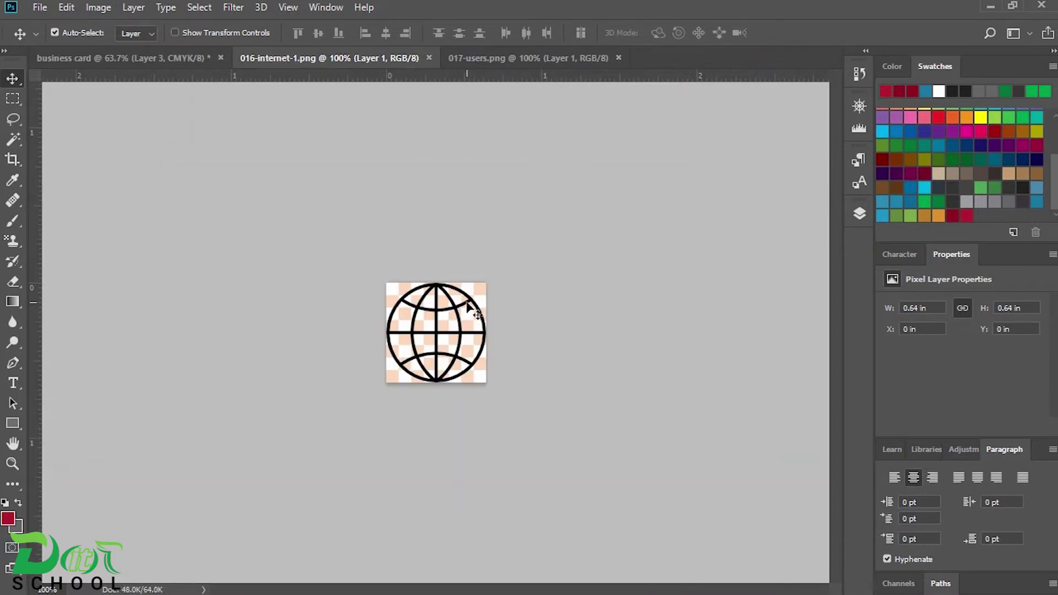
- Copy the globe icon beside the location pin and the users icon above the telephone on the card, and close both source documents
drag(475, 305, 494, 335)
click(524, 61)
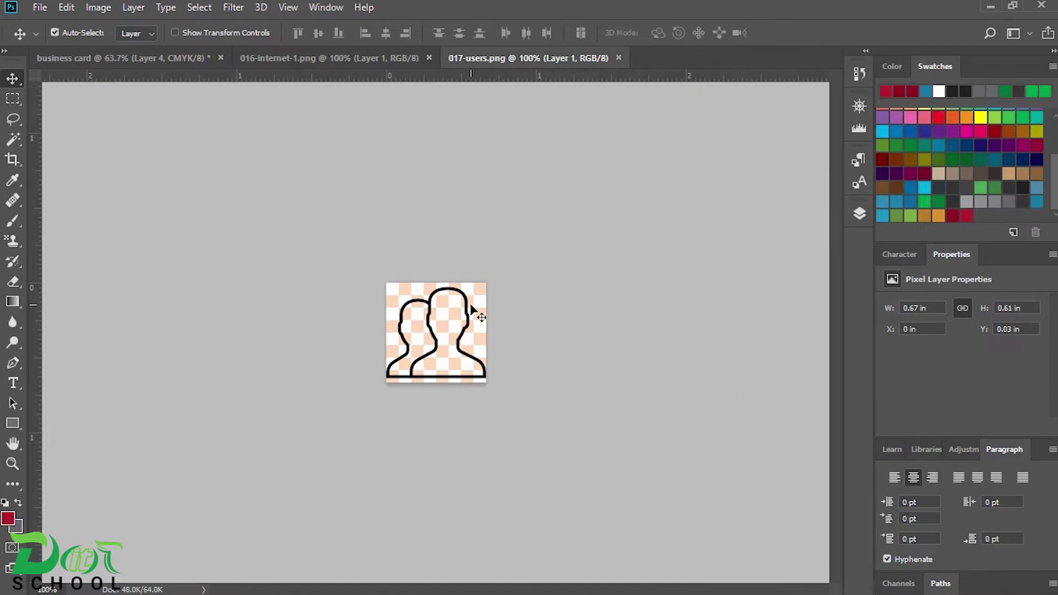
drag(465, 301, 301, 292)
click(601, 58)
click(618, 57)
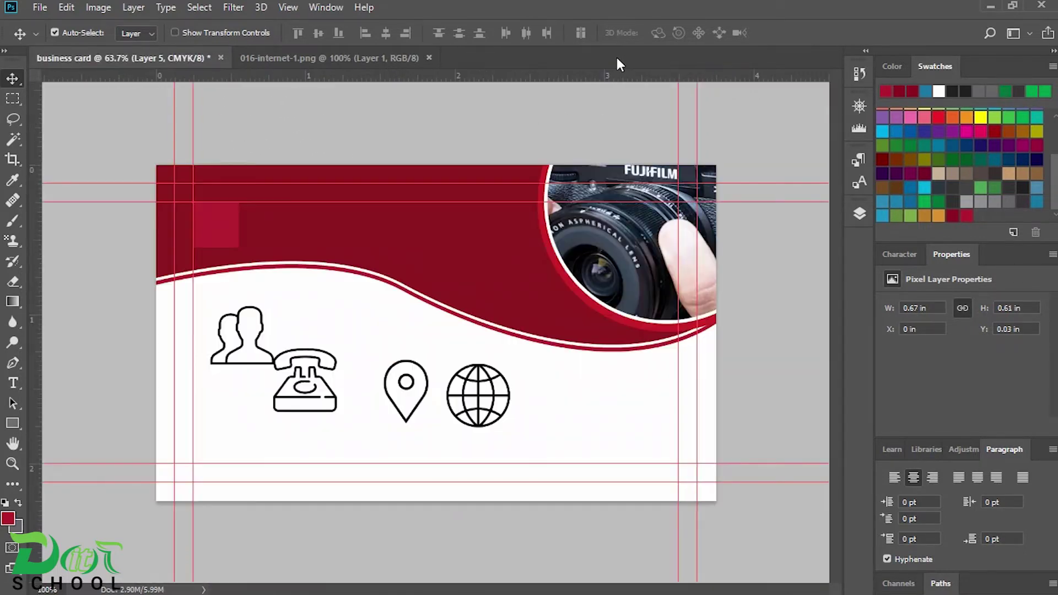
click(423, 59)
click(429, 58)
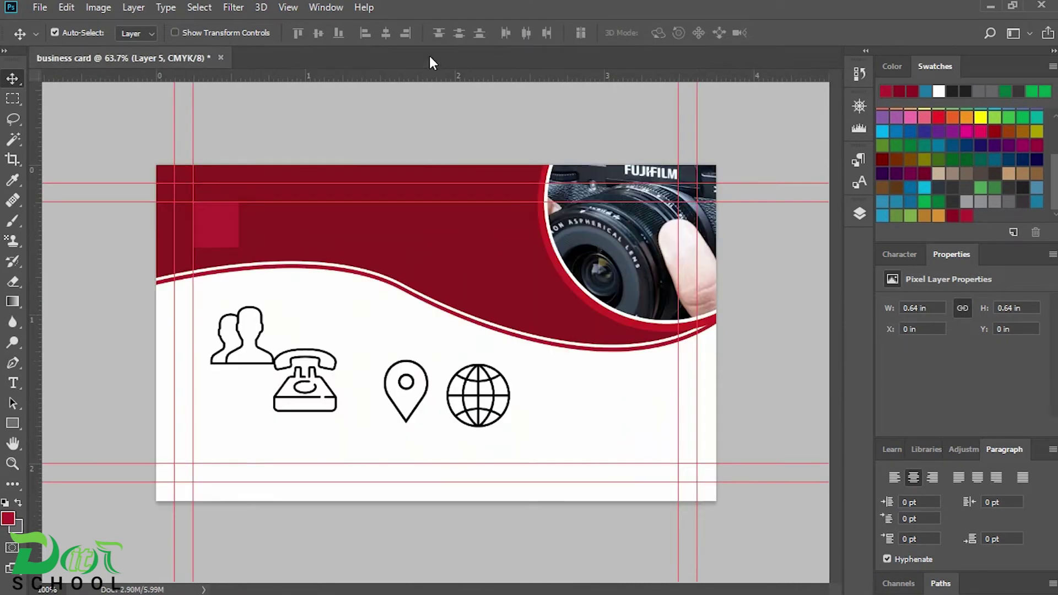
- Scale the four icon layers down together until the telephone is about 0.26 in wide, and shift the icons slightly up and left
click(859, 213)
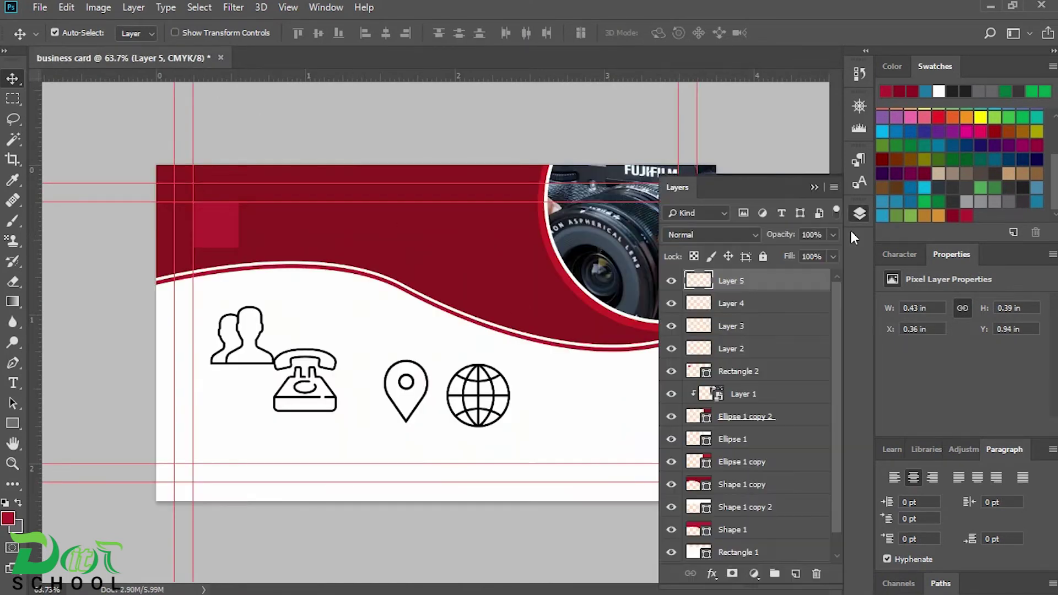
click(673, 374)
click(748, 357)
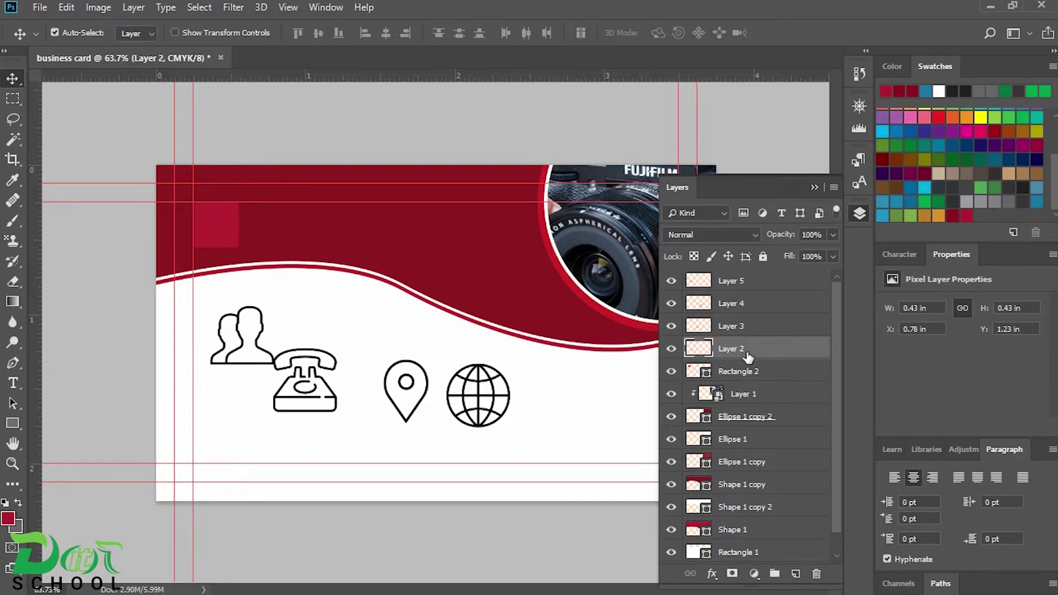
shift+click(741, 286)
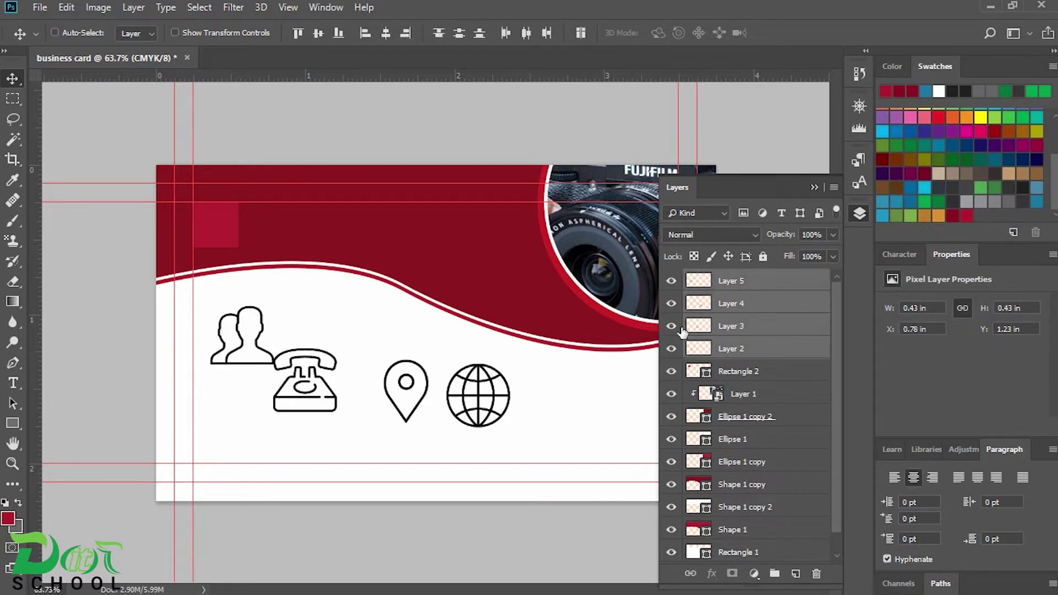
key(ctrl+t)
drag(511, 309, 450, 331)
key(Return)
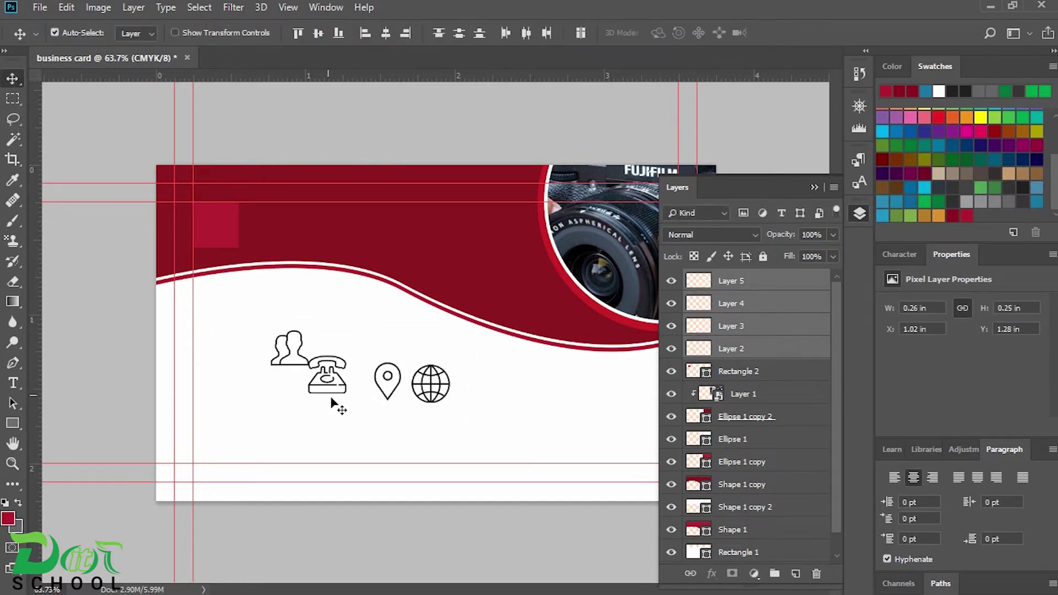
drag(298, 336, 266, 302)
click(448, 373)
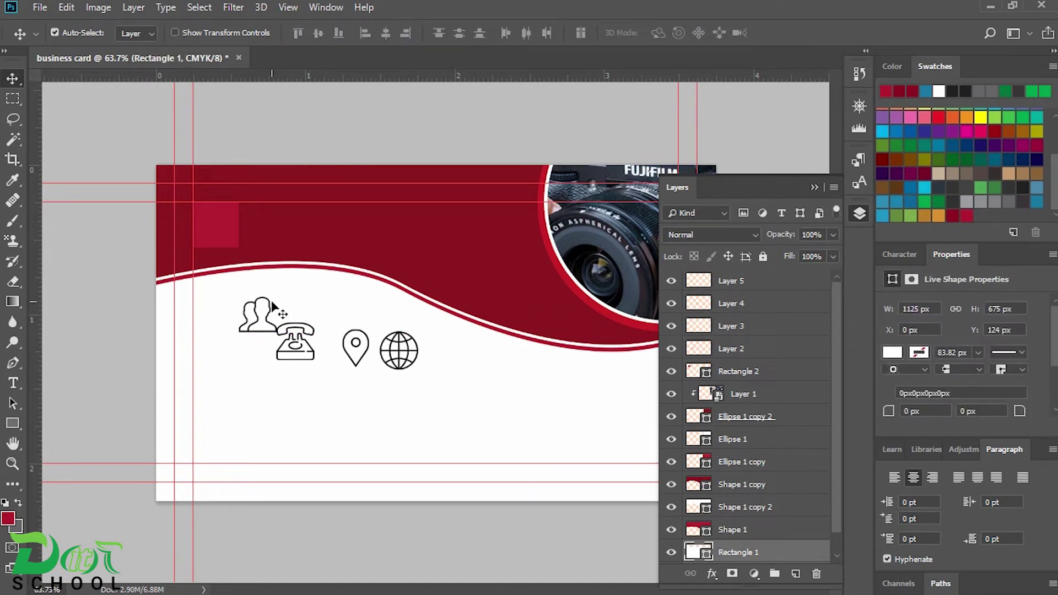
- Centre the users icon on the crimson square and fill its outline with white
drag(270, 303, 229, 214)
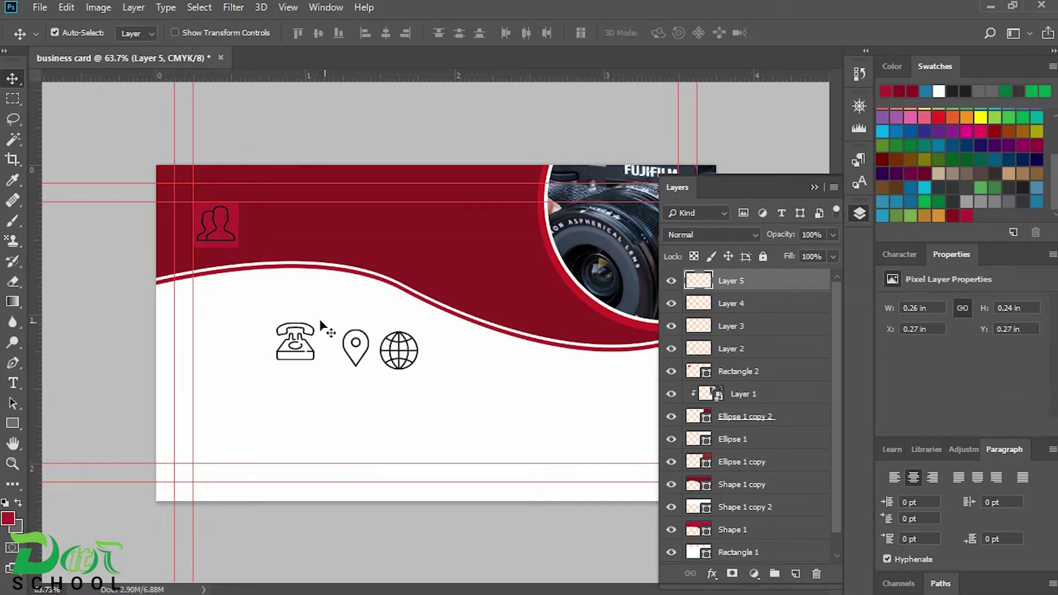
ctrl+click(704, 286)
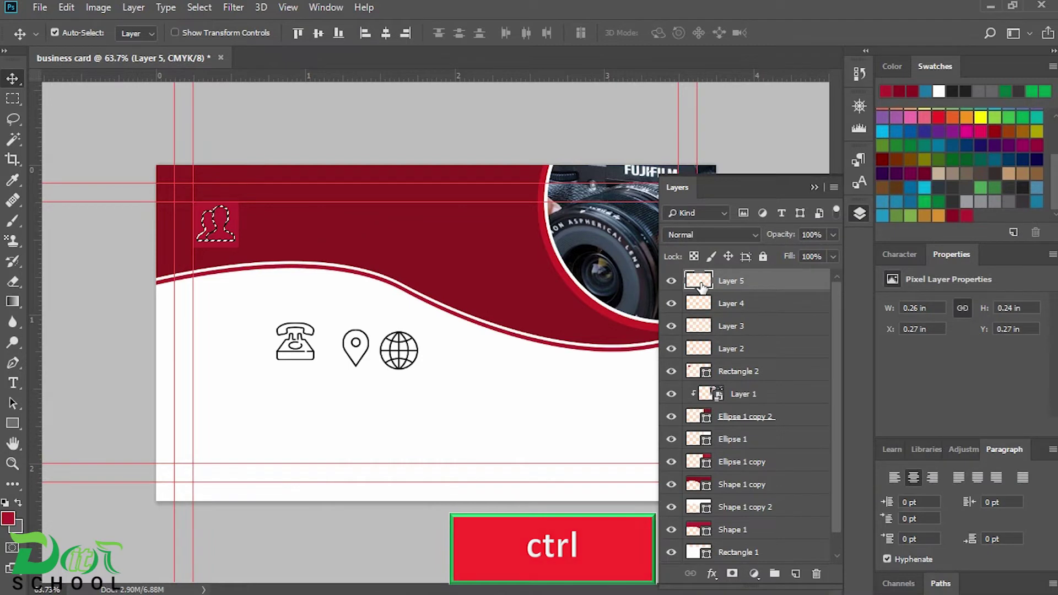
click(8, 518)
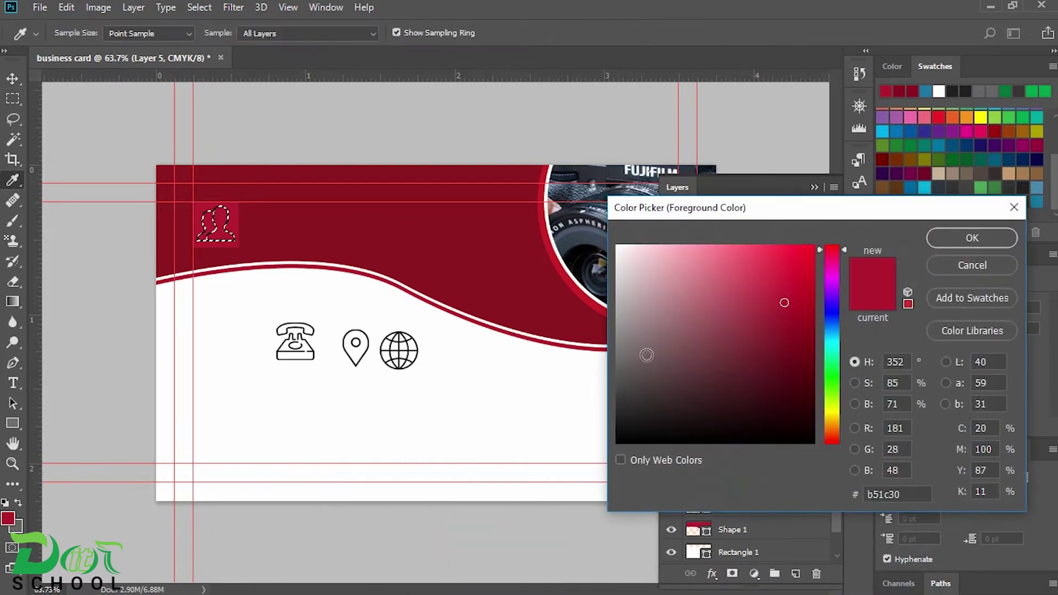
drag(639, 361, 590, 242)
click(971, 238)
key(v)
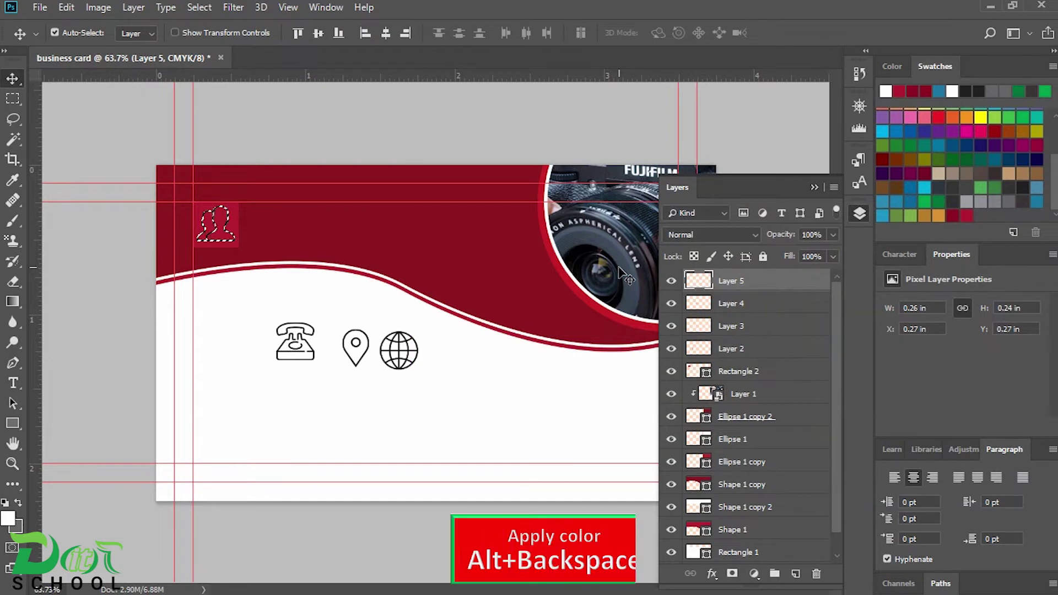
key(alt+BackSpace)
key(ctrl+d)
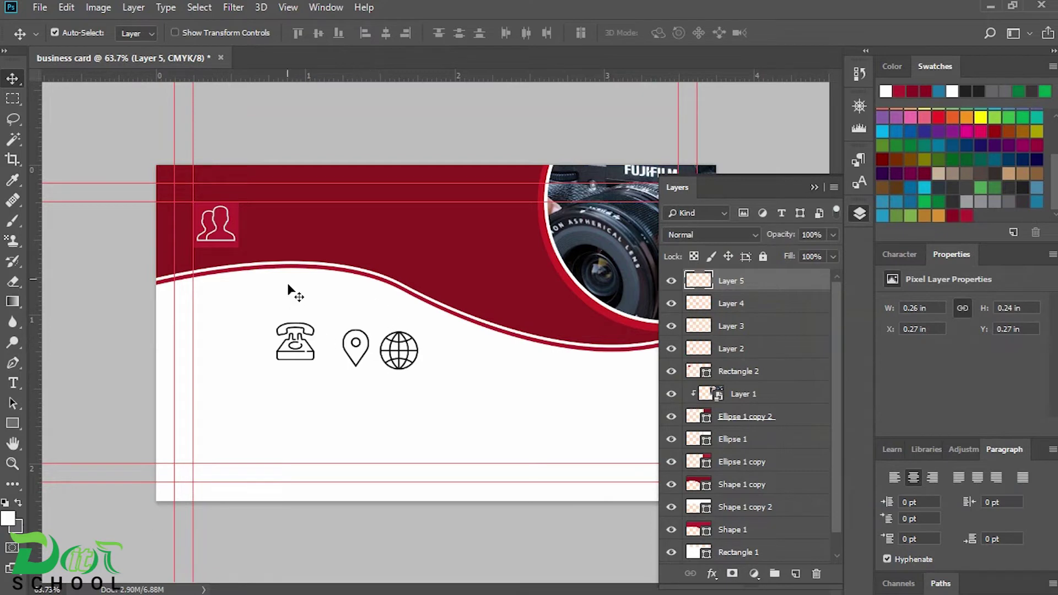
- Duplicate the crimson square onto the white area straight below it, and merge the users icon with its own square into one layer
click(237, 224)
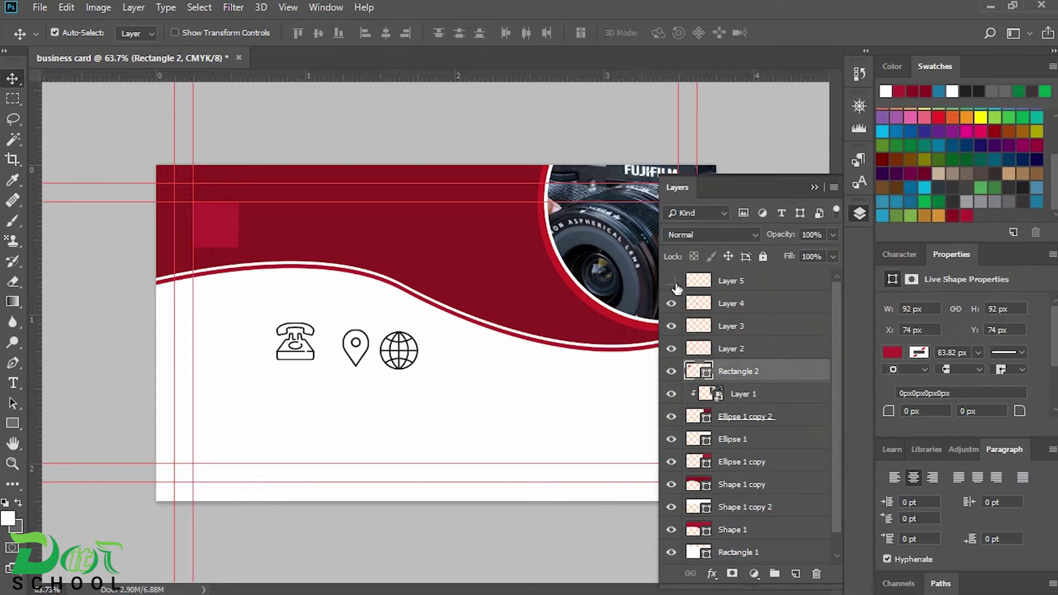
drag(245, 238, 246, 344)
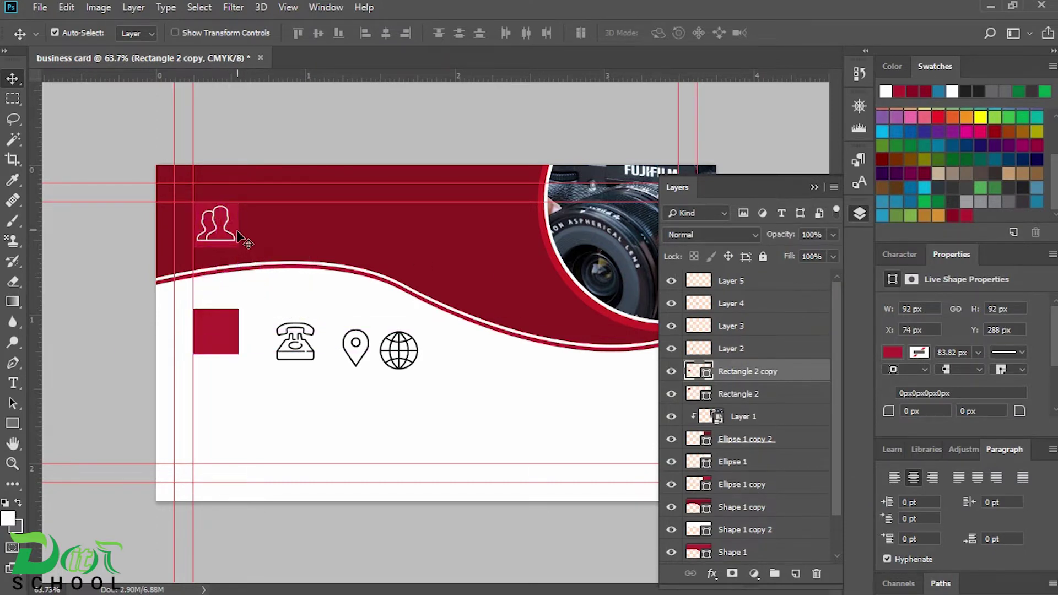
click(238, 236)
click(671, 281)
click(671, 281)
click(671, 393)
click(671, 395)
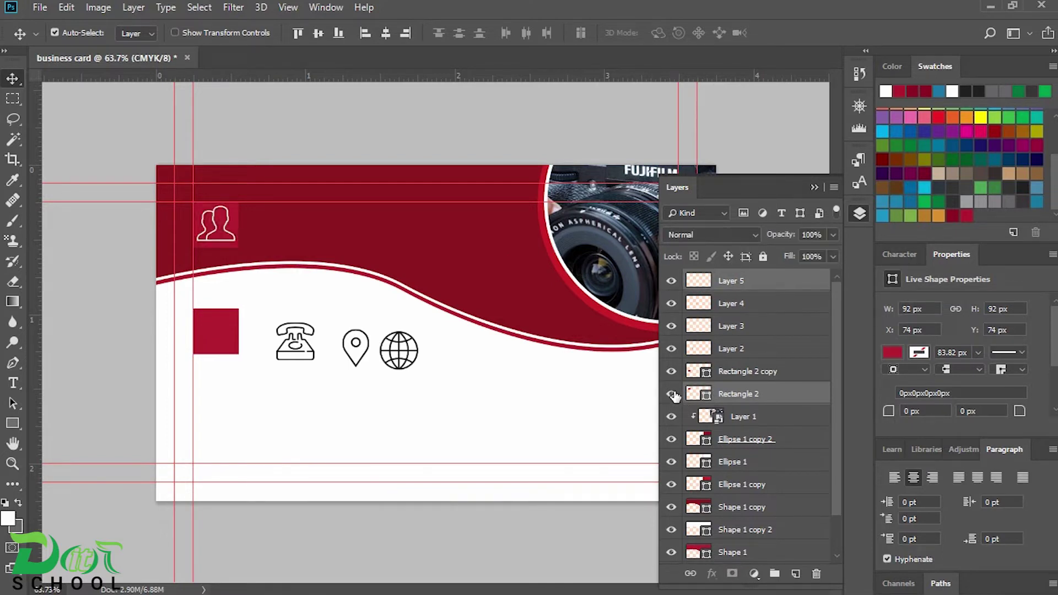
right_click(735, 284)
click(799, 436)
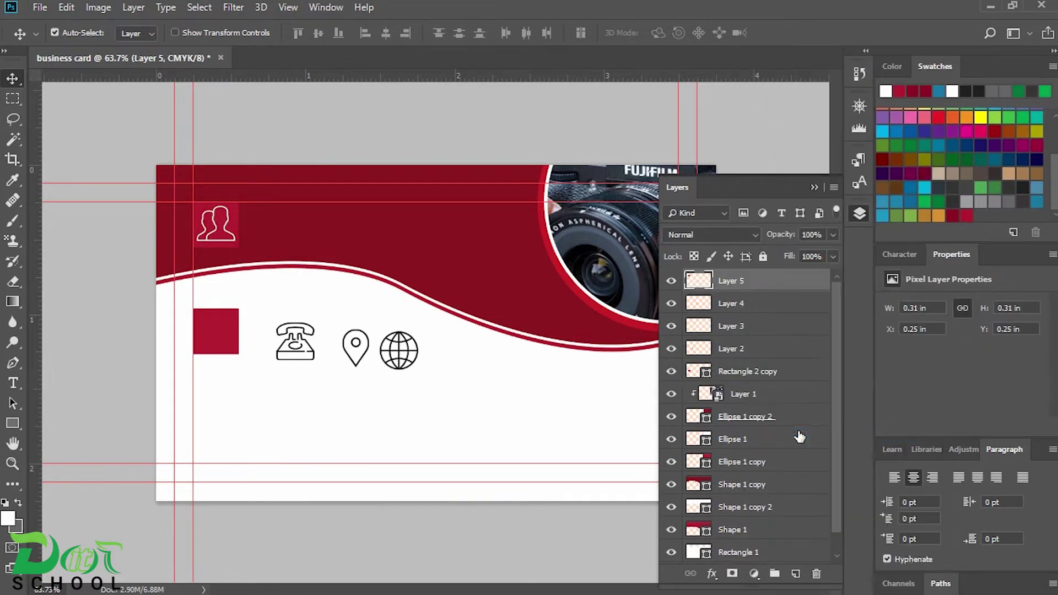
click(671, 280)
click(671, 280)
- Arrange three crimson squares in a column below the wave, and centre the telephone icon on the uppermost one, scaled to about 0.23 in
mouse_move(226, 342)
mouse_down()
mouse_move(218, 446)
mouse_move(225, 336)
mouse_up()
click(302, 359)
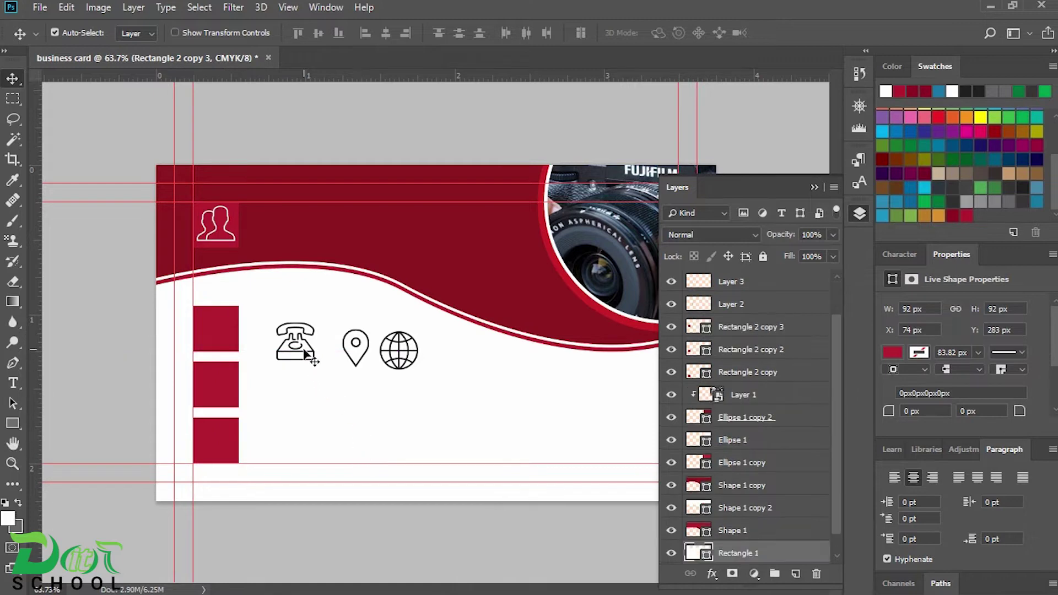
drag(314, 334, 232, 318)
key(ctrl+t)
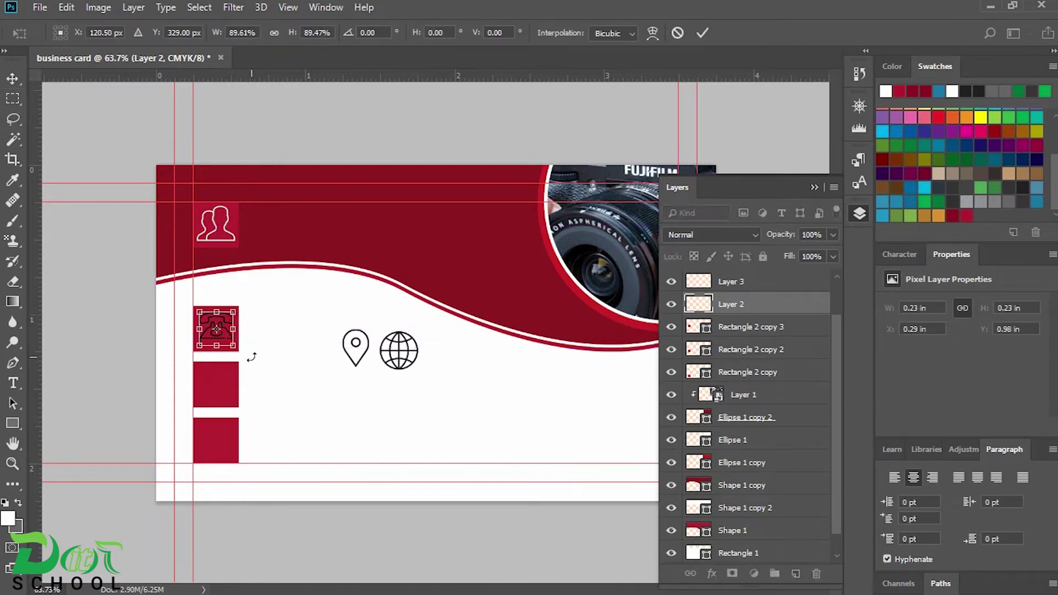
key(Return)
click(238, 334)
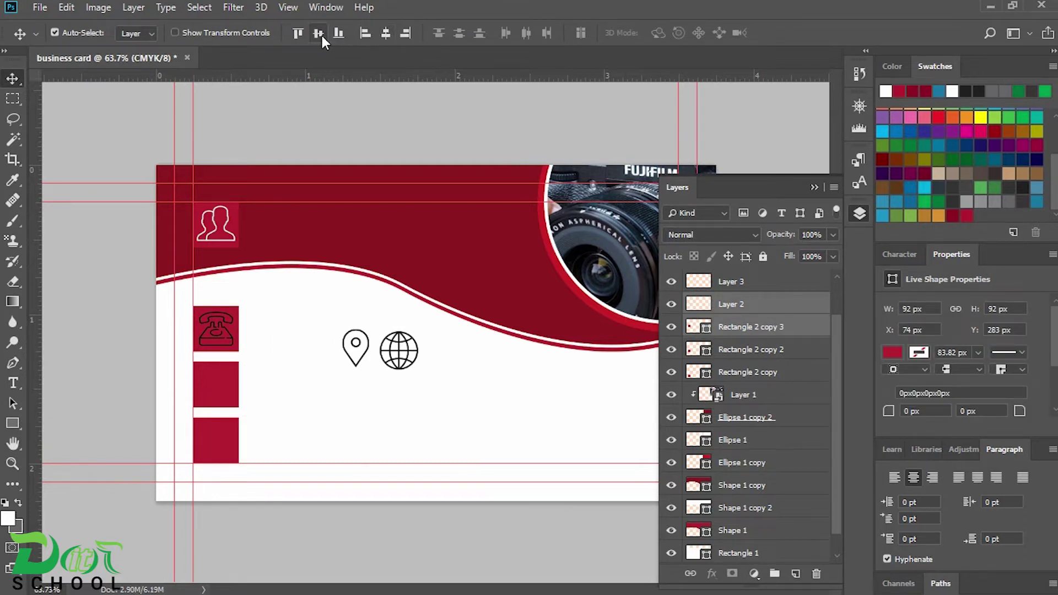
- Load the telephone icon's outline as a selection, fill it with white and deselect
double_click(698, 308)
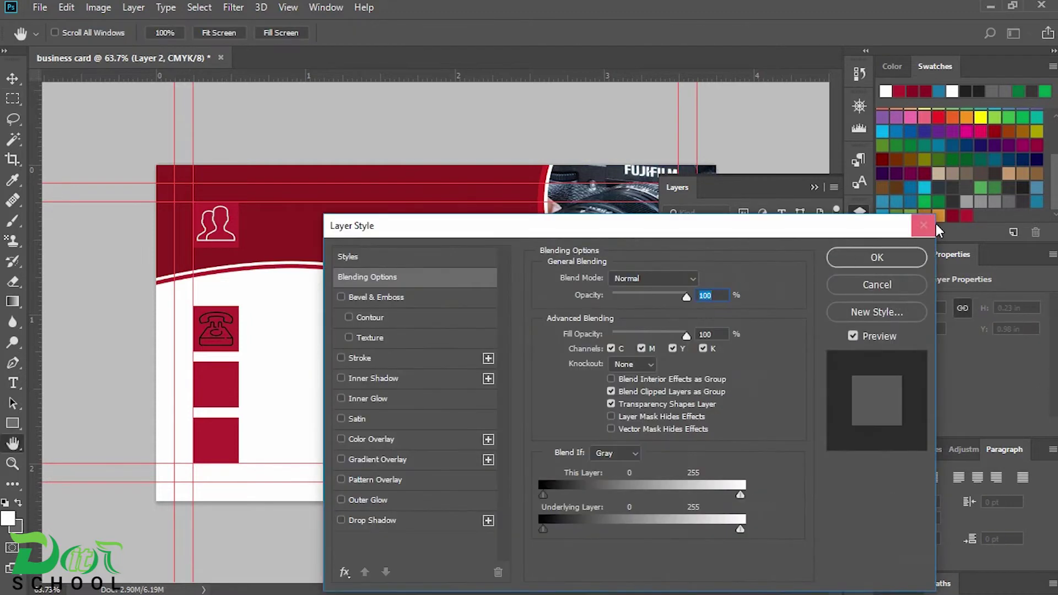
click(923, 225)
ctrl+click(699, 304)
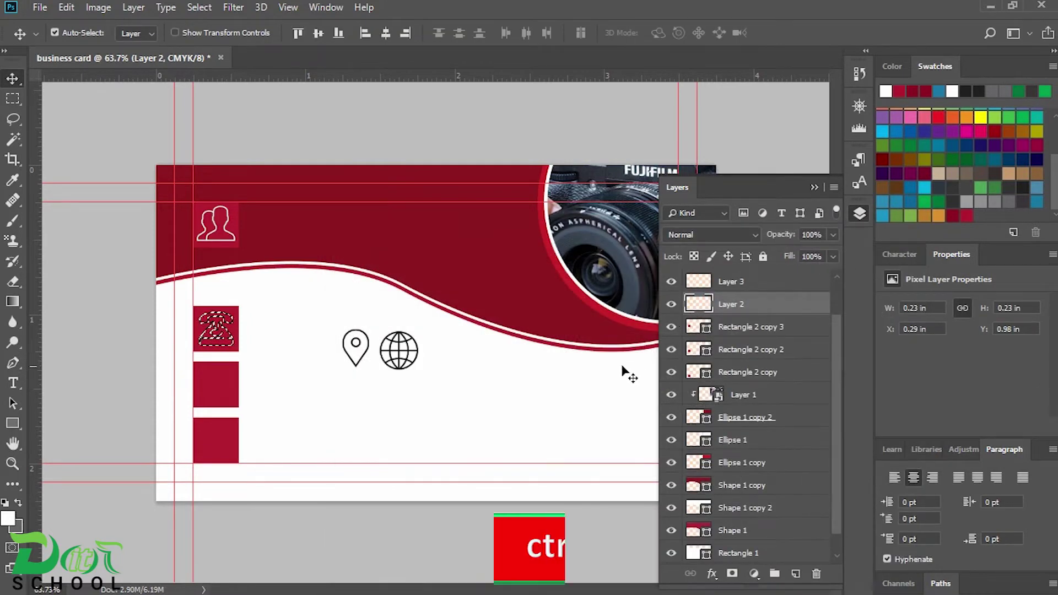
key(ctrl+d)
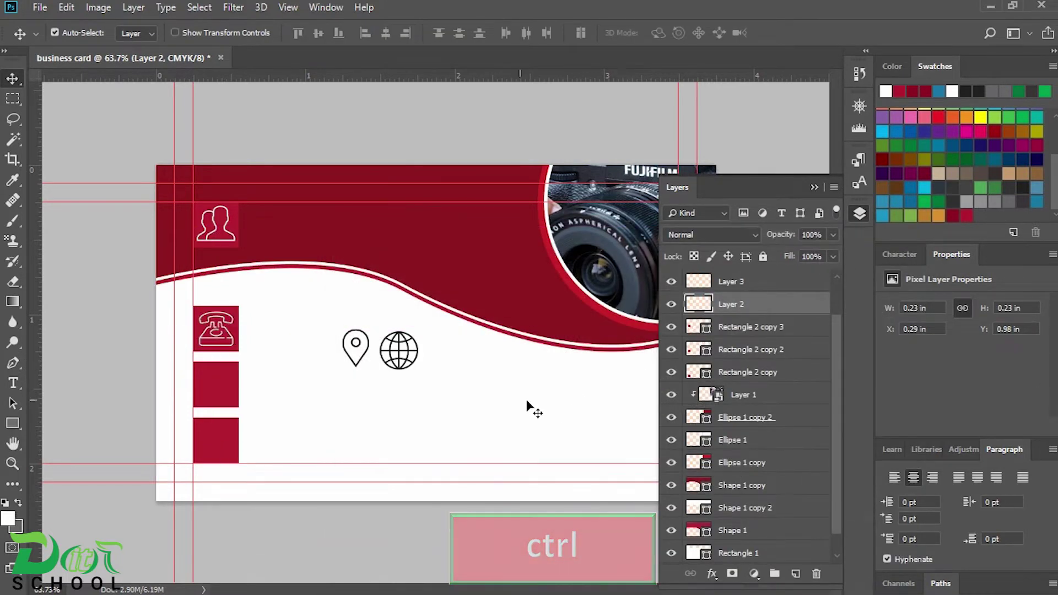
- Delete the globe icon from the card
click(406, 344)
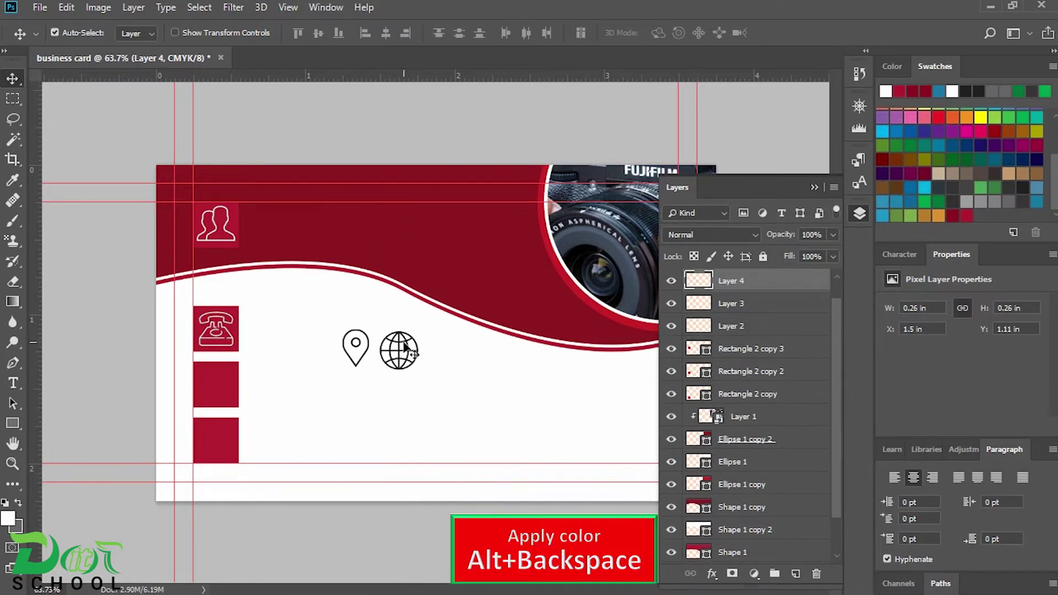
drag(406, 344, 218, 386)
key(Delete)
click(39, 7)
click(48, 41)
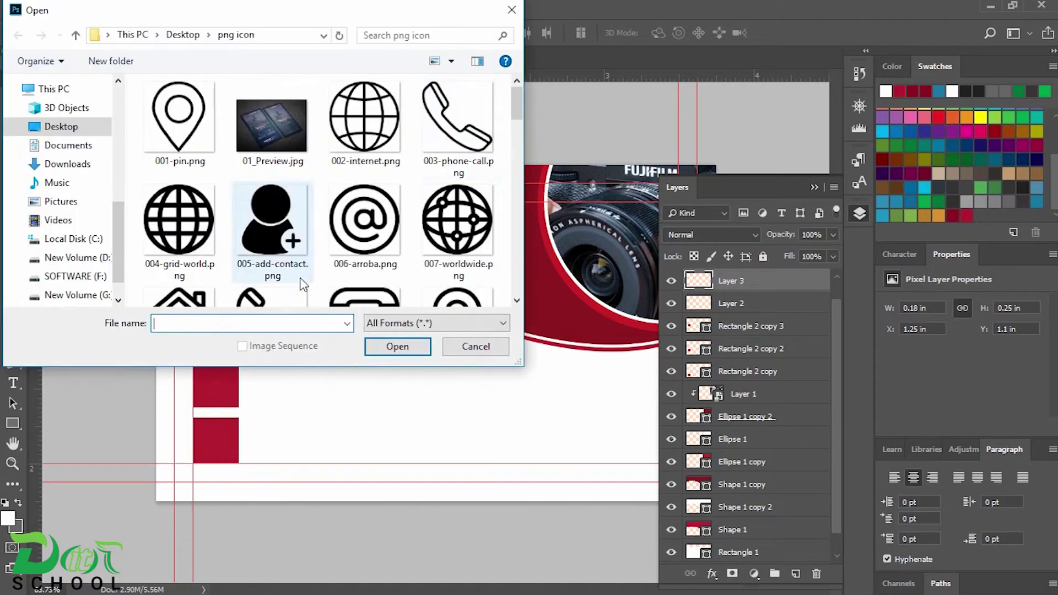
drag(518, 103, 517, 129)
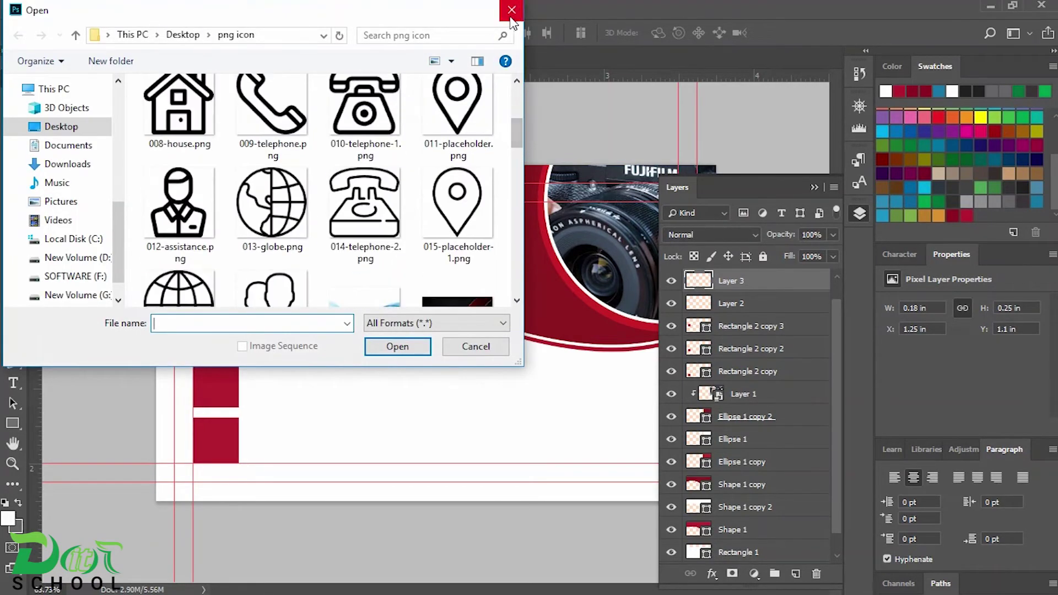
click(511, 10)
- Draw a white outlined-envelope custom shape about 92 × 68 px in the white area below the location pin
right_click(18, 426)
click(82, 497)
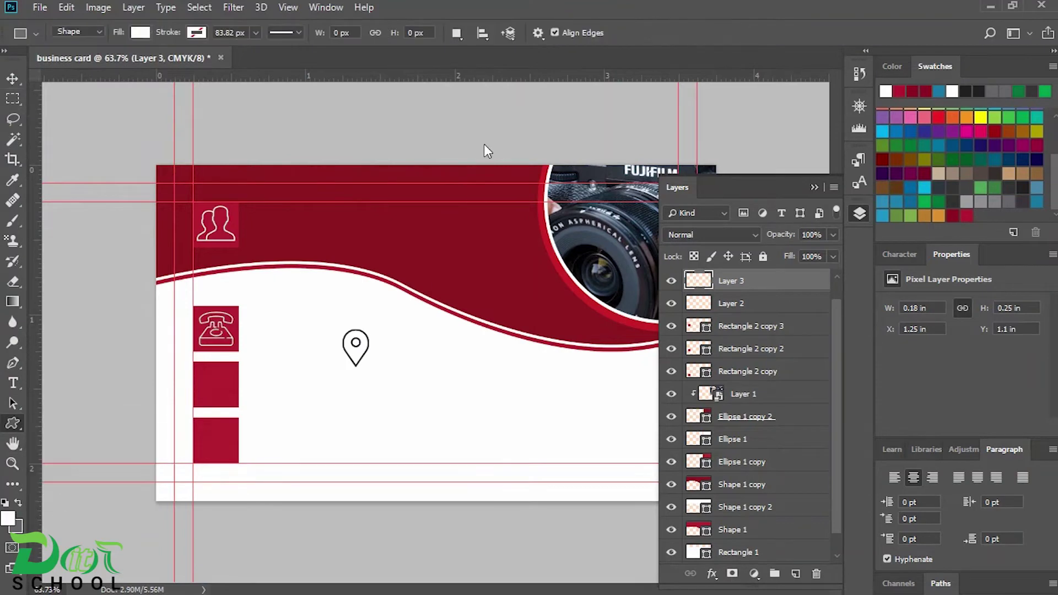
click(601, 33)
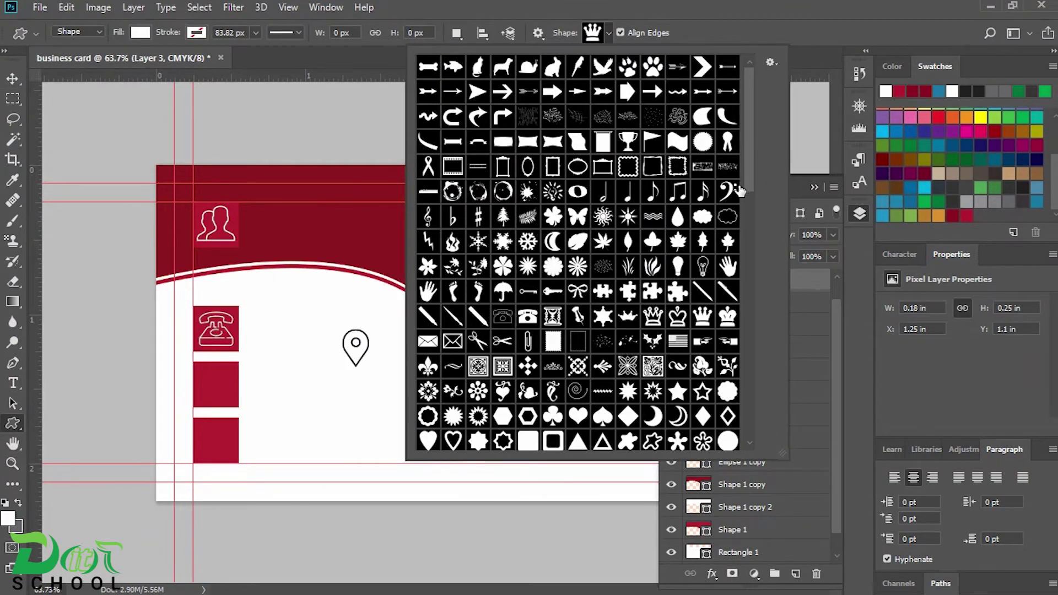
click(453, 342)
drag(301, 385, 354, 420)
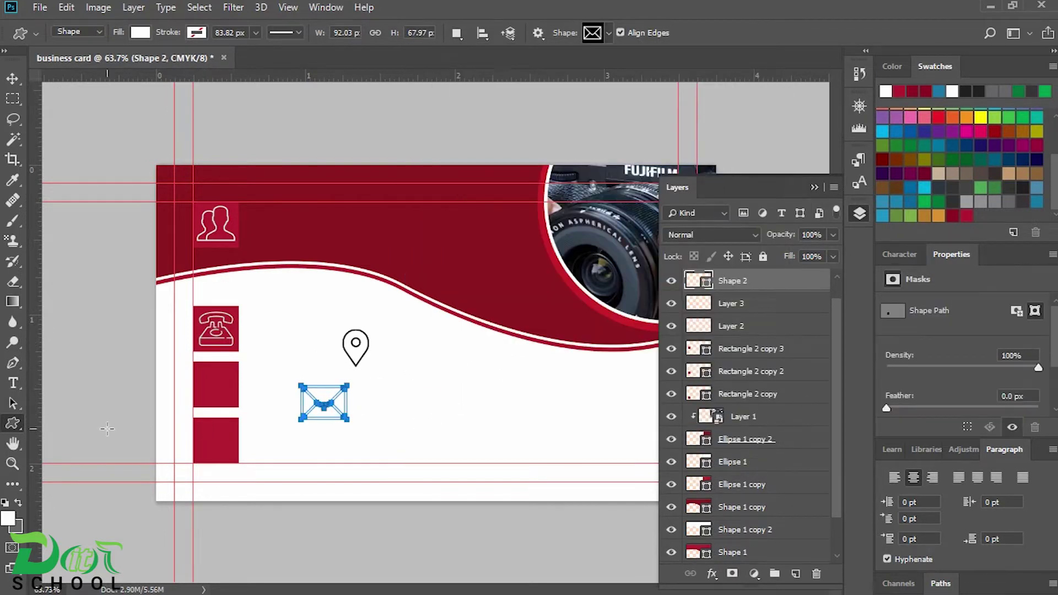
- Move the envelope onto the middle crimson square and scale it to about 75% so it fits inside
click(12, 78)
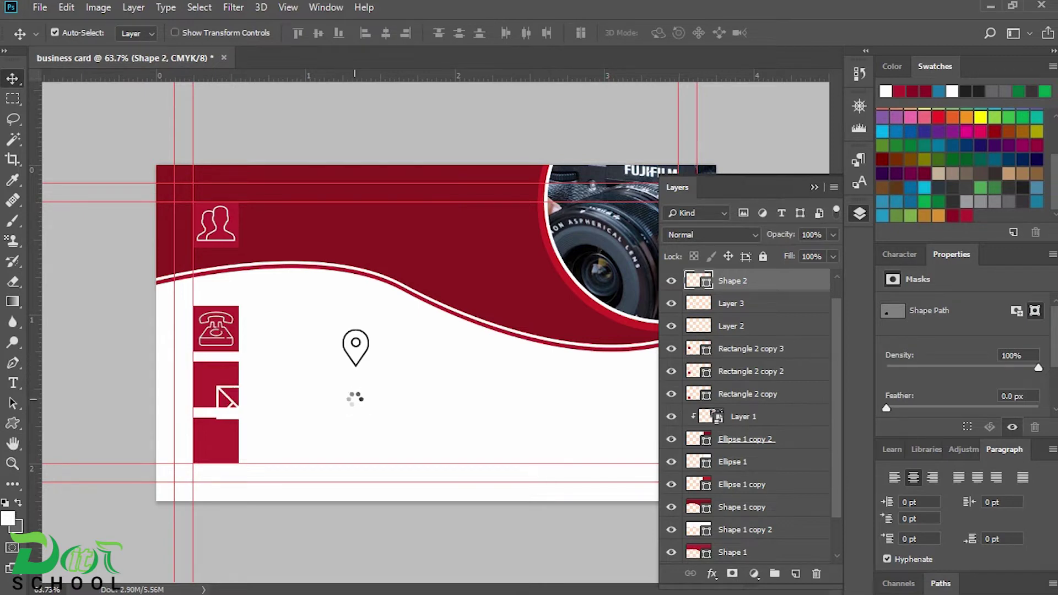
key(ctrl+t)
mouse_move(240, 391)
mouse_down()
mouse_move(226, 385)
mouse_move(236, 379)
mouse_up()
key(Up)
key(Up)
key(Up)
key(Up)
key(Up)
key(Up)
key(Up)
key(Up)
key(Up)
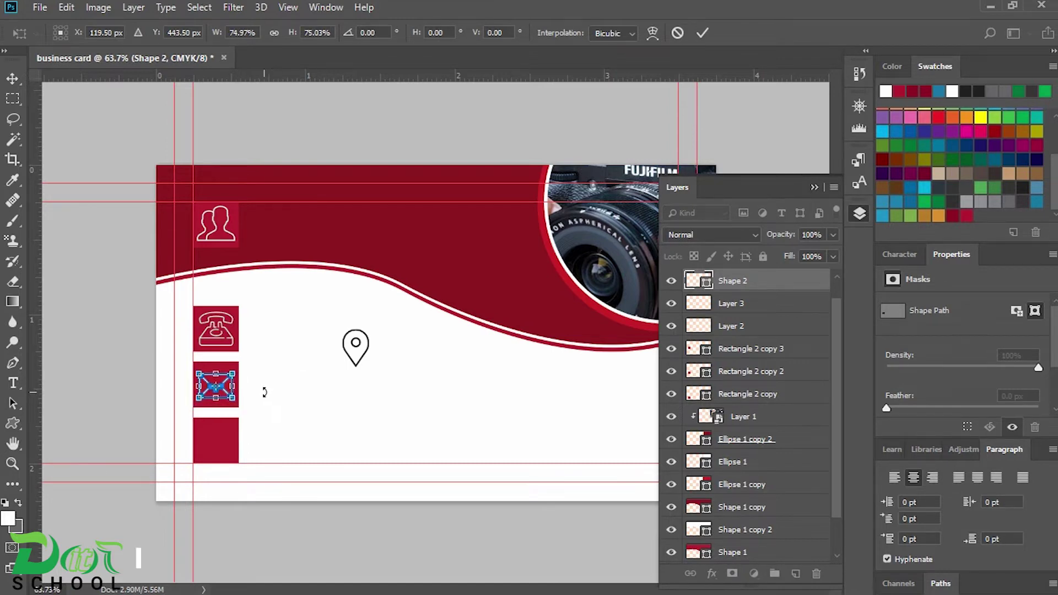
key(Return)
- Rasterize the envelope shape layer
right_click(692, 282)
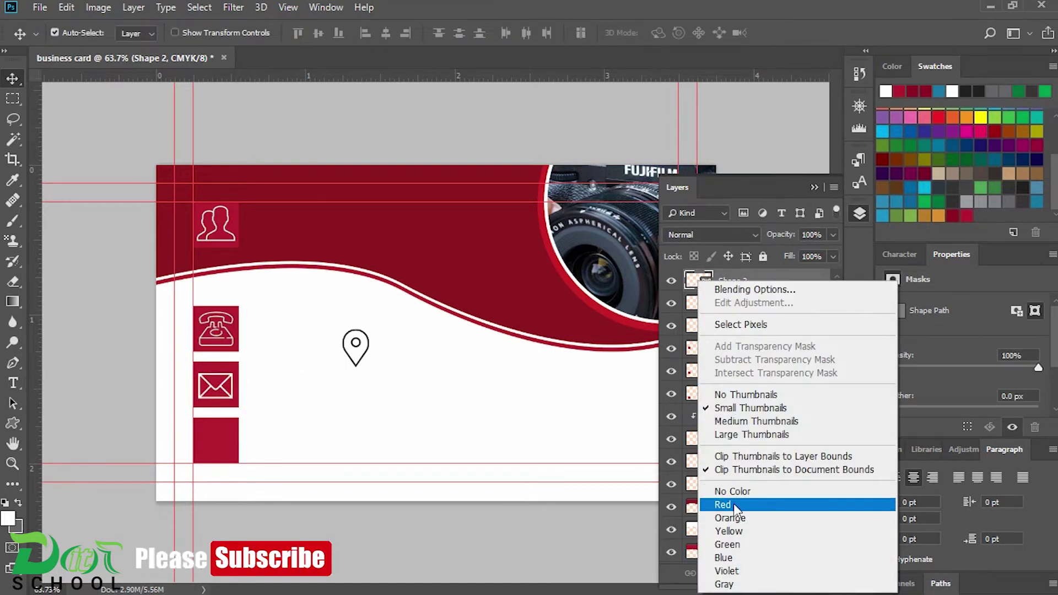
click(689, 302)
right_click(714, 285)
click(760, 210)
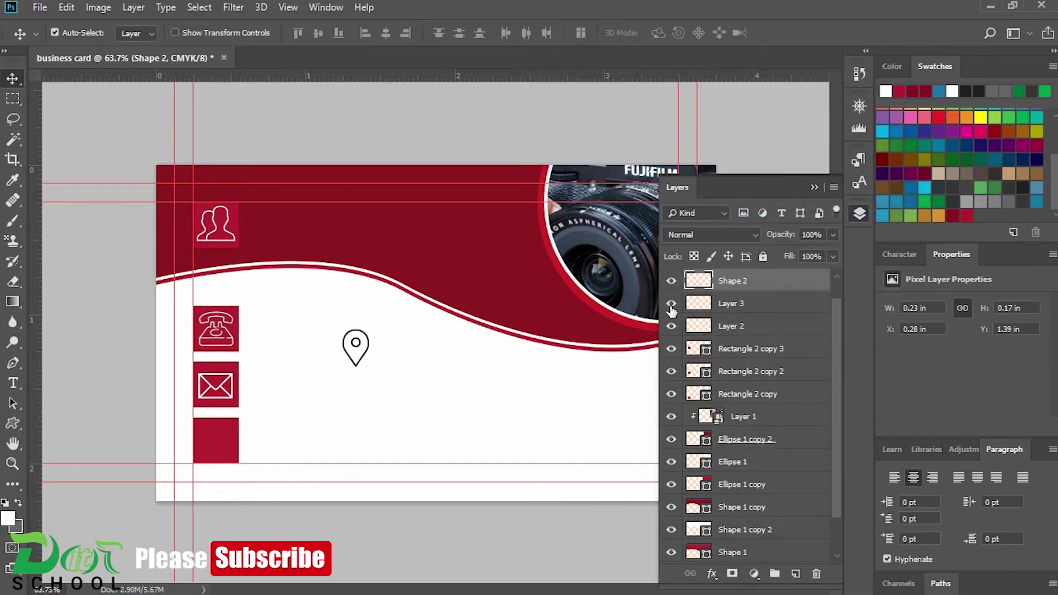
- Centre the envelope vertically and horizontally on the middle crimson square and merge the two layers
click(319, 35)
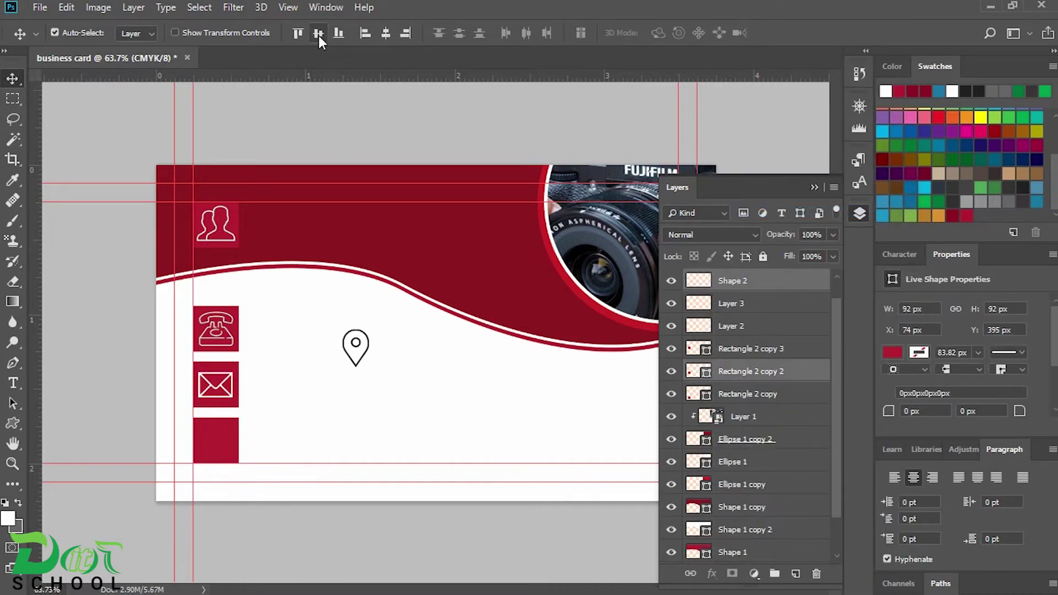
click(386, 34)
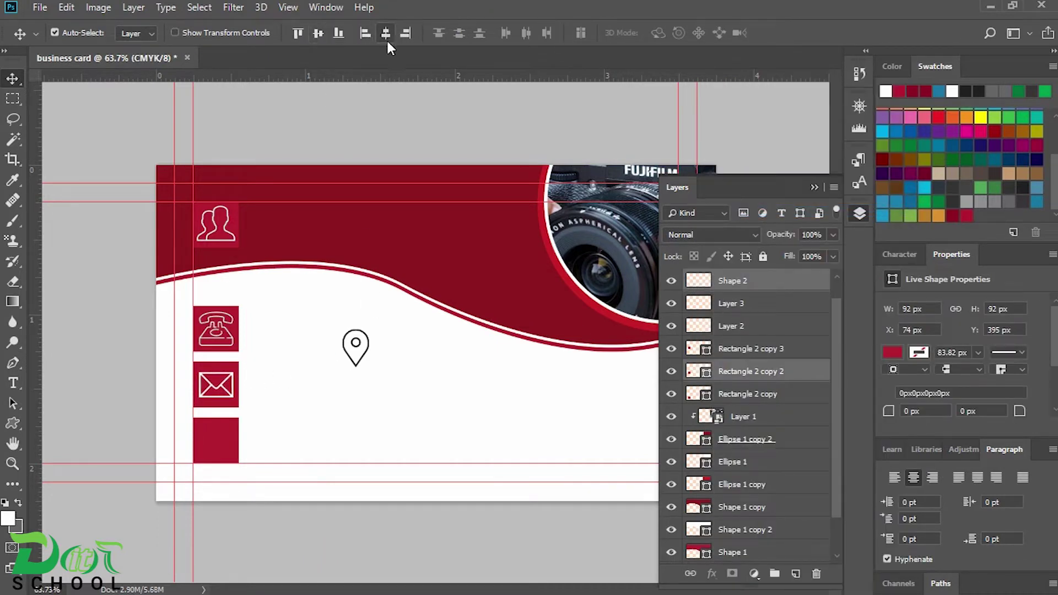
right_click(737, 283)
click(745, 432)
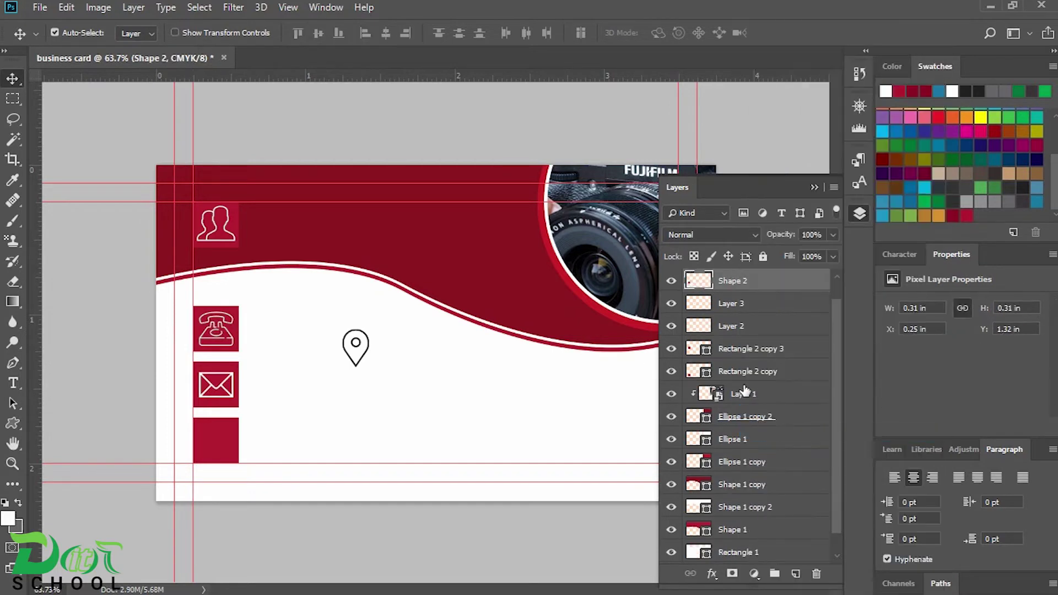
click(673, 282)
click(673, 282)
- Merge the telephone icon with its crimson square and toggle the merged icon layers' visibility to check them
click(235, 314)
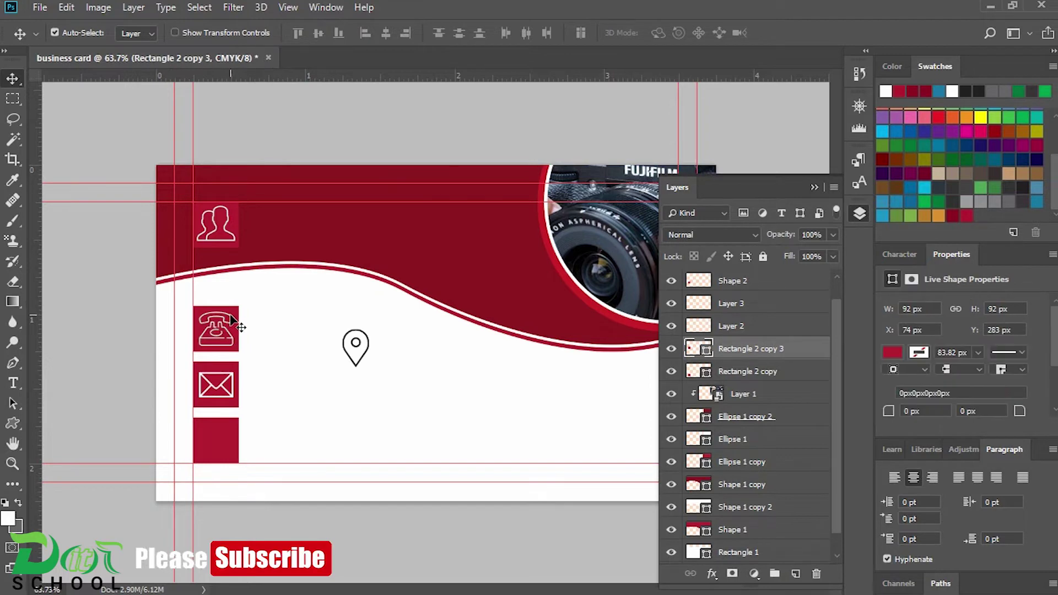
shift+click(234, 321)
right_click(734, 328)
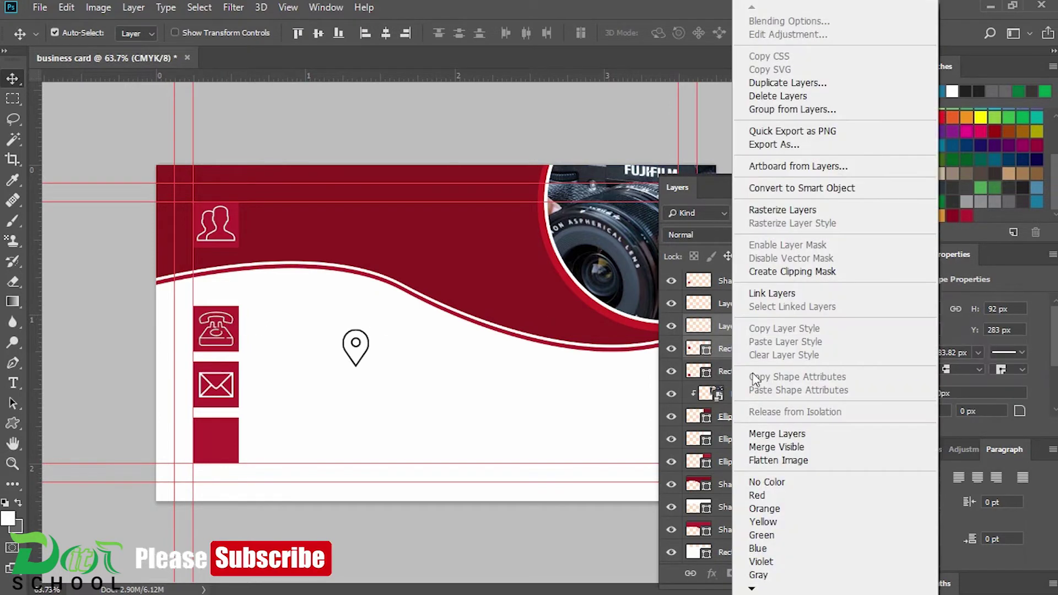
click(781, 435)
click(671, 327)
click(671, 327)
click(671, 304)
click(671, 304)
click(671, 281)
click(671, 281)
- Fit the location pin on the lowest crimson square at about 0.16 × 0.23 in and fill it with white
click(369, 343)
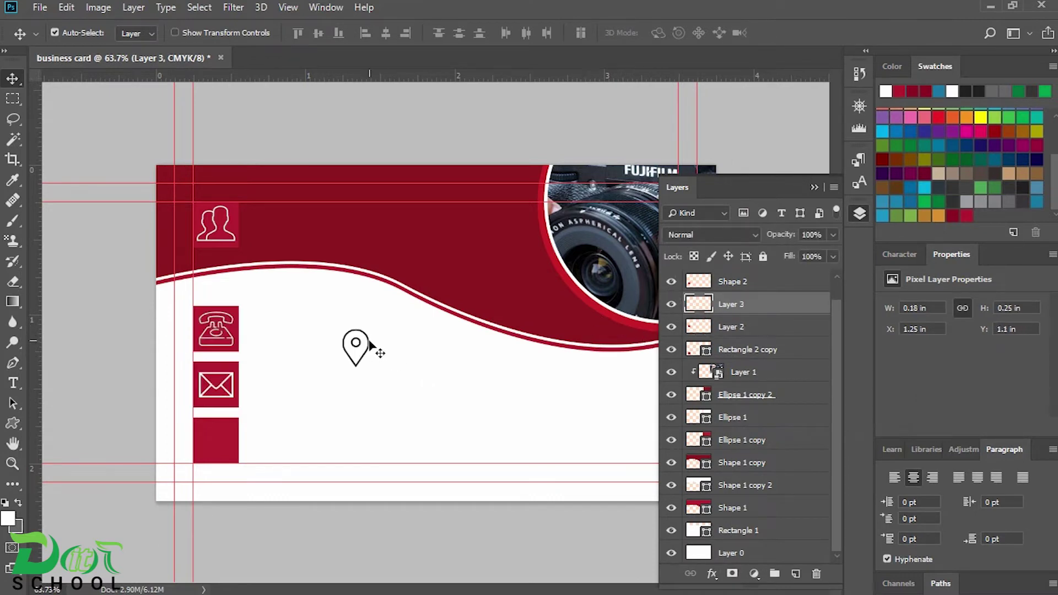
drag(370, 343, 230, 434)
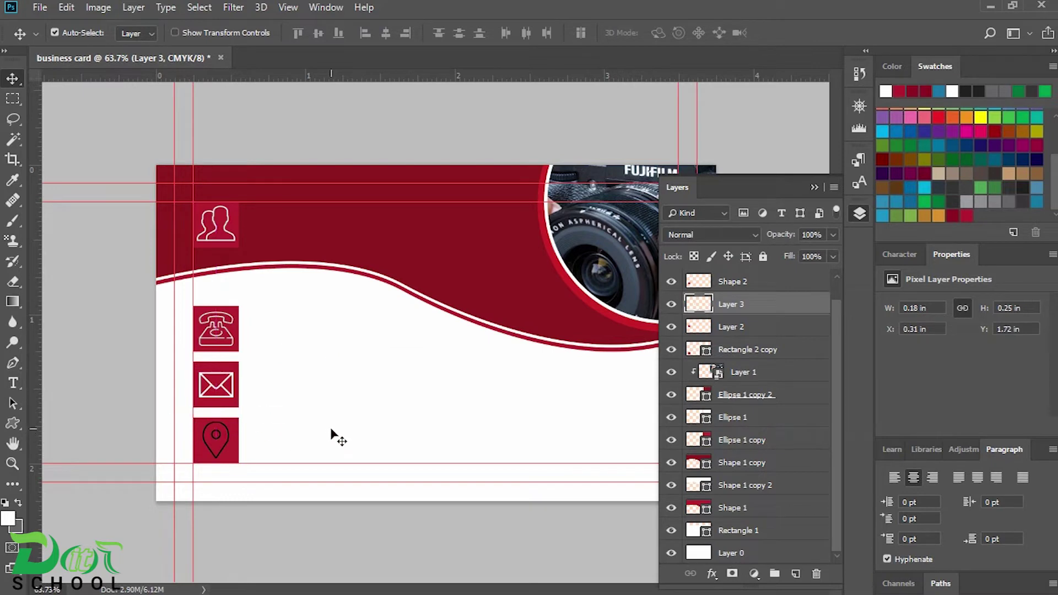
key(ctrl+plus)
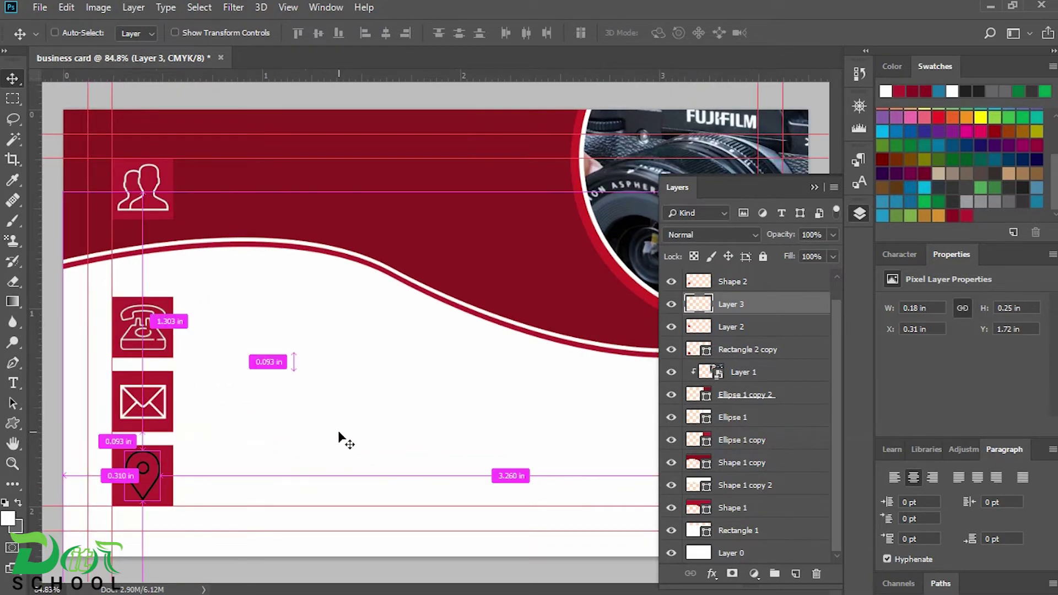
key(ctrl+t)
drag(159, 451, 156, 454)
key(Return)
ctrl+click(697, 306)
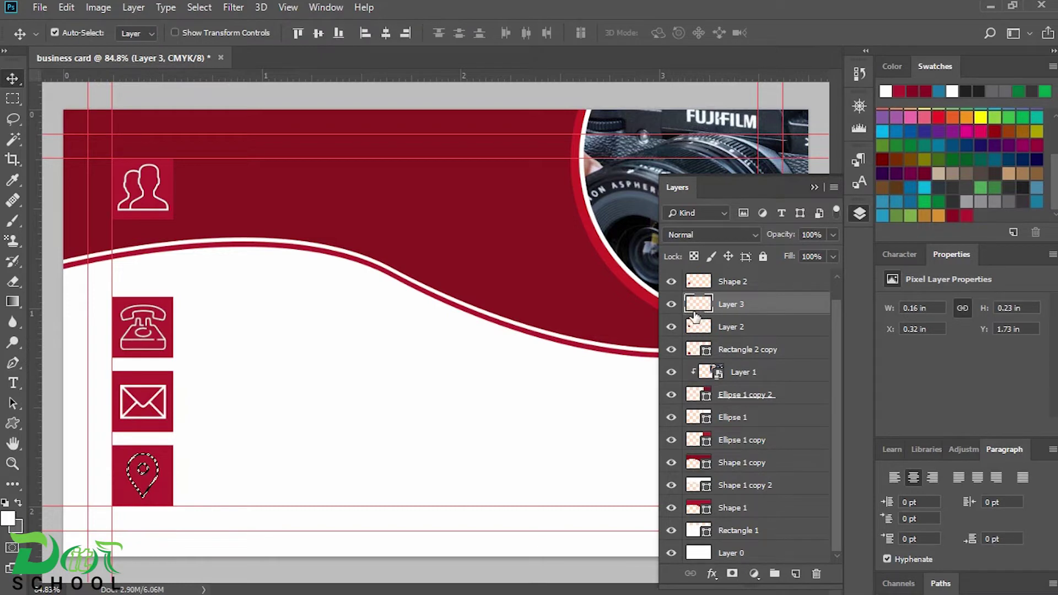
key(ctrl+d)
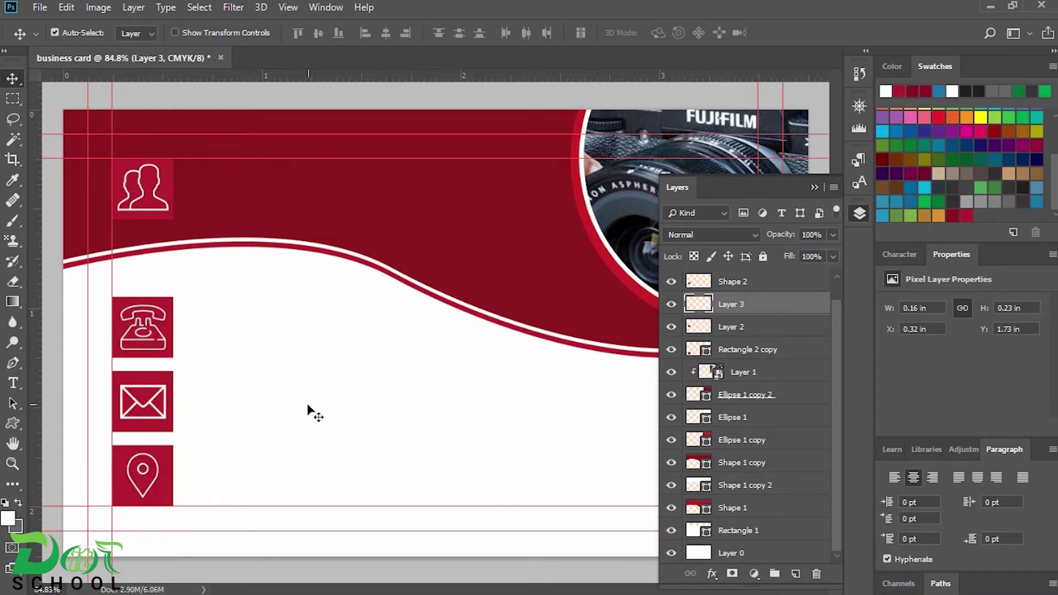
- Centre the location pin on the lowest crimson square and merge the two layers
shift+click(170, 464)
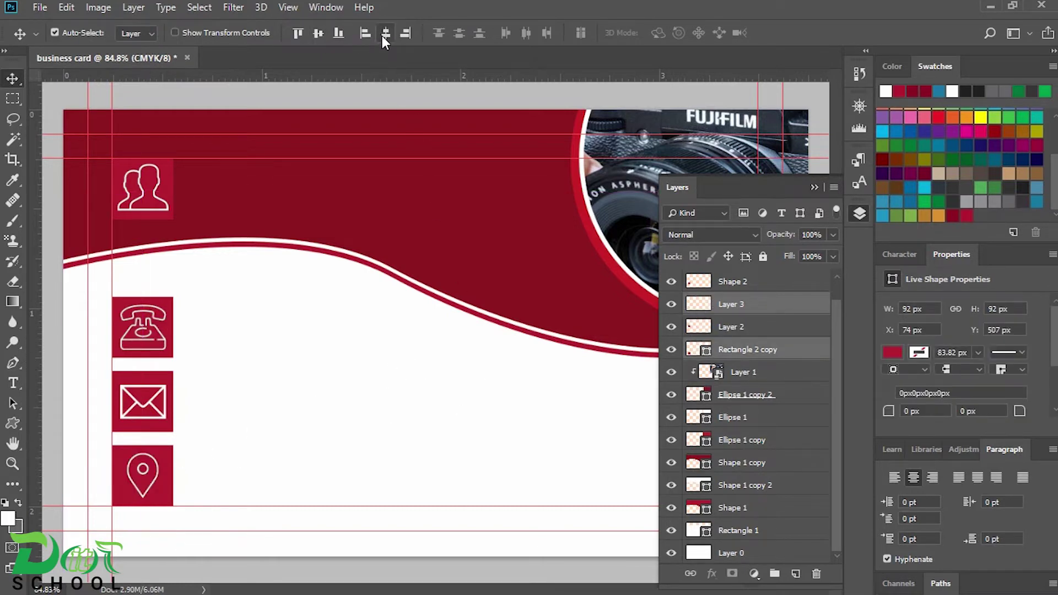
right_click(757, 310)
click(782, 432)
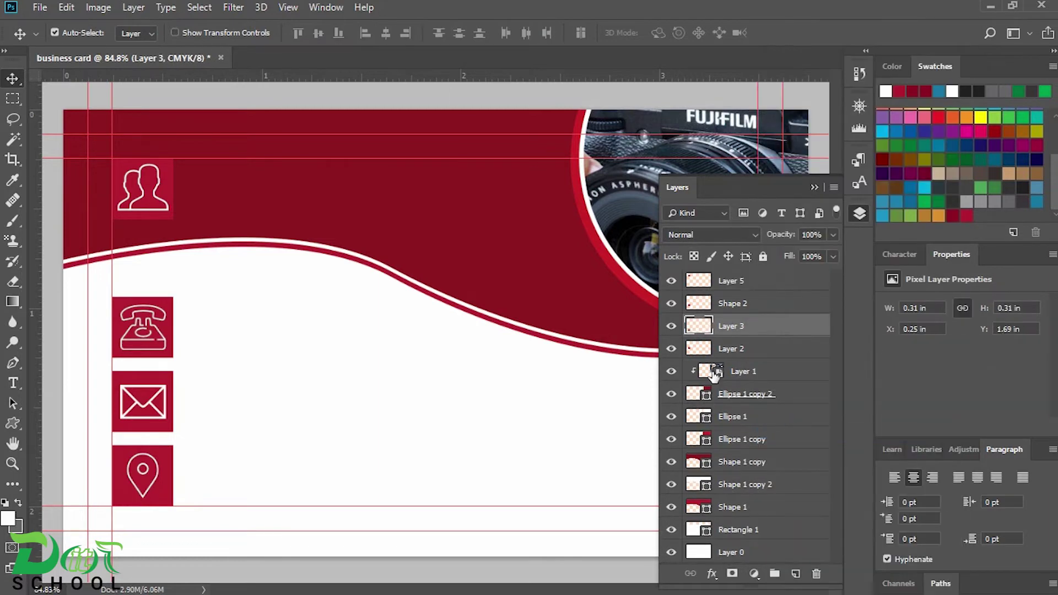
click(672, 326)
click(672, 328)
- Start a 6 pt text beside the telephone icon and paste in the phone number copied from tutorial.txt in Notepad
click(814, 186)
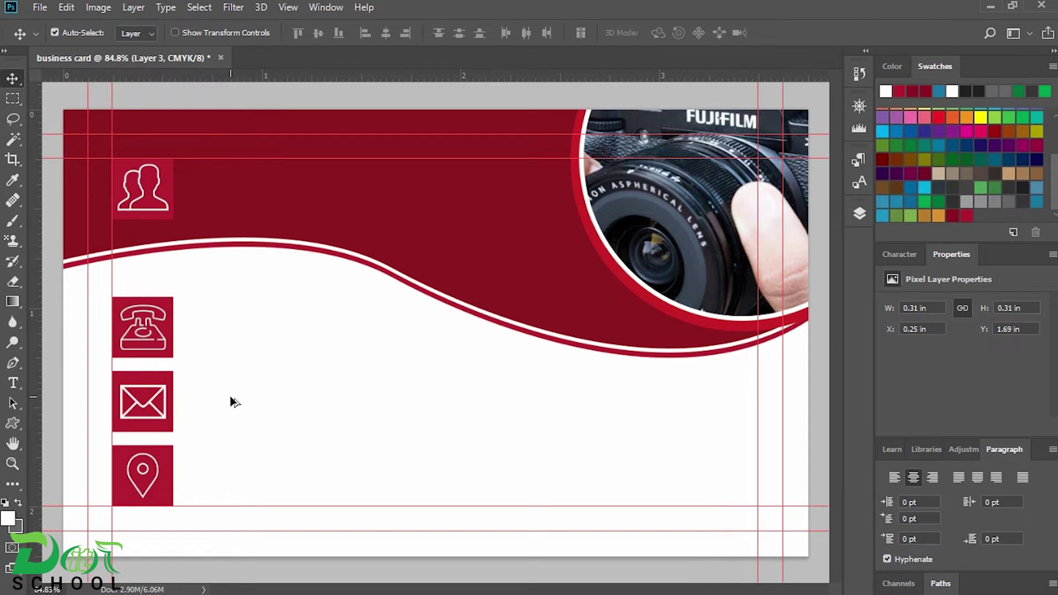
key(ctrl+minus)
key(t)
click(282, 338)
click(396, 33)
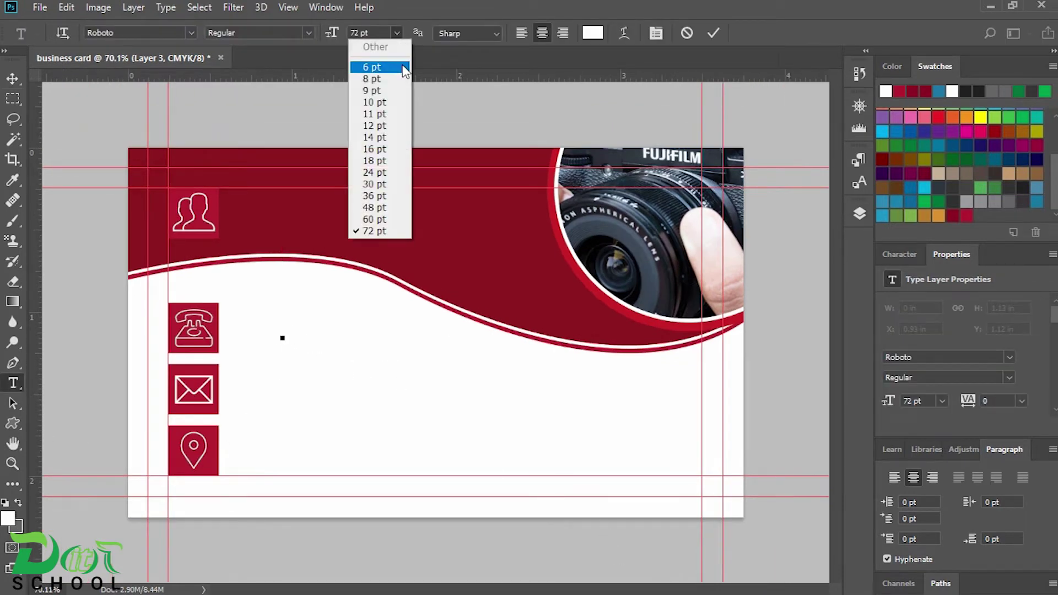
click(391, 66)
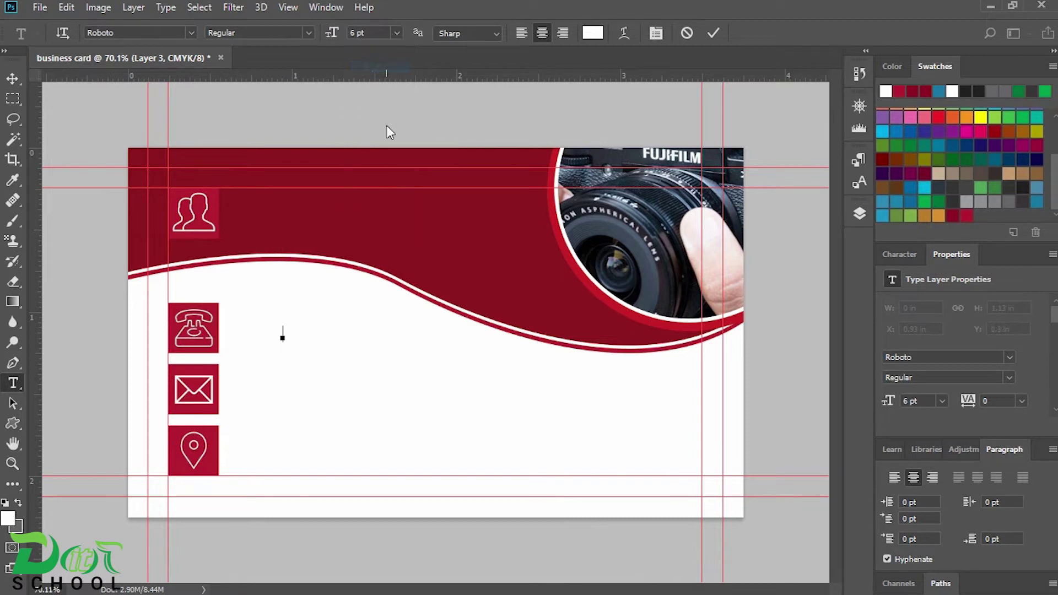
click(704, 585)
drag(719, 345, 532, 345)
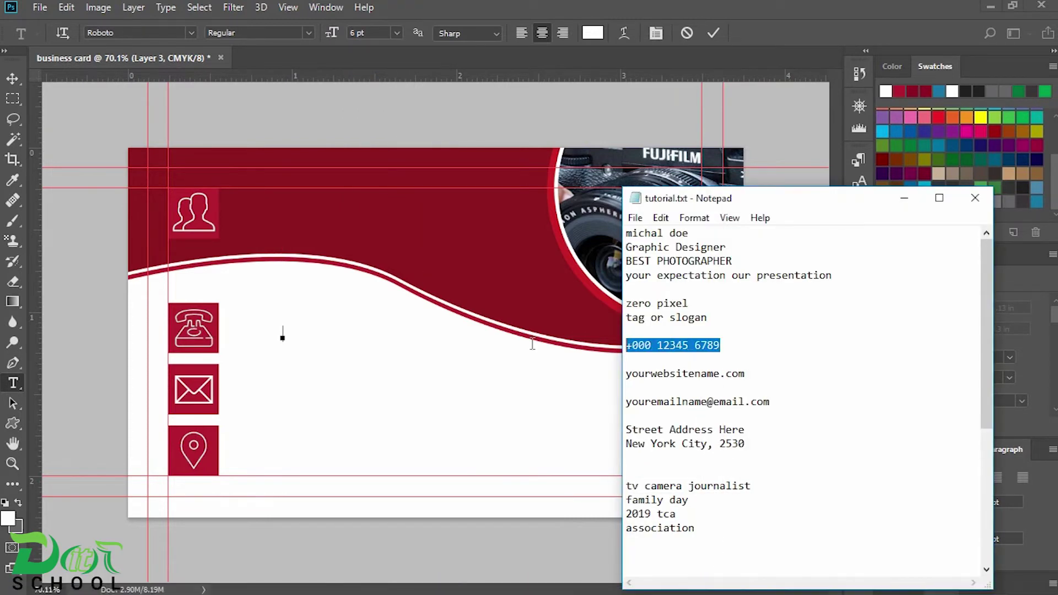
key(ctrl+c)
click(903, 198)
key(ctrl+v)
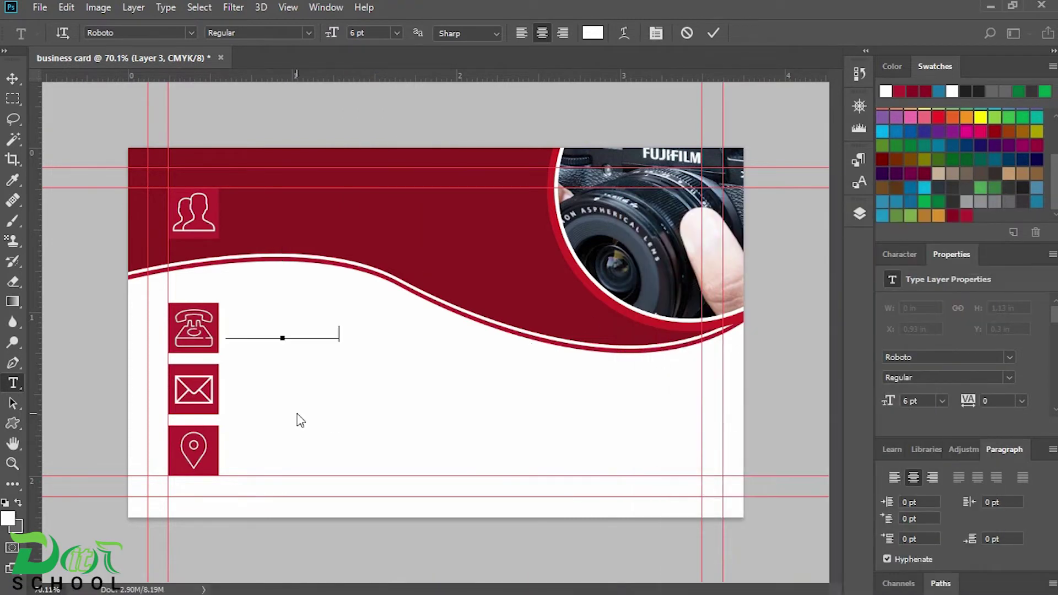
- Colour the whole phone number text dark grey 242424 and commit it
key(ctrl+a)
click(8, 518)
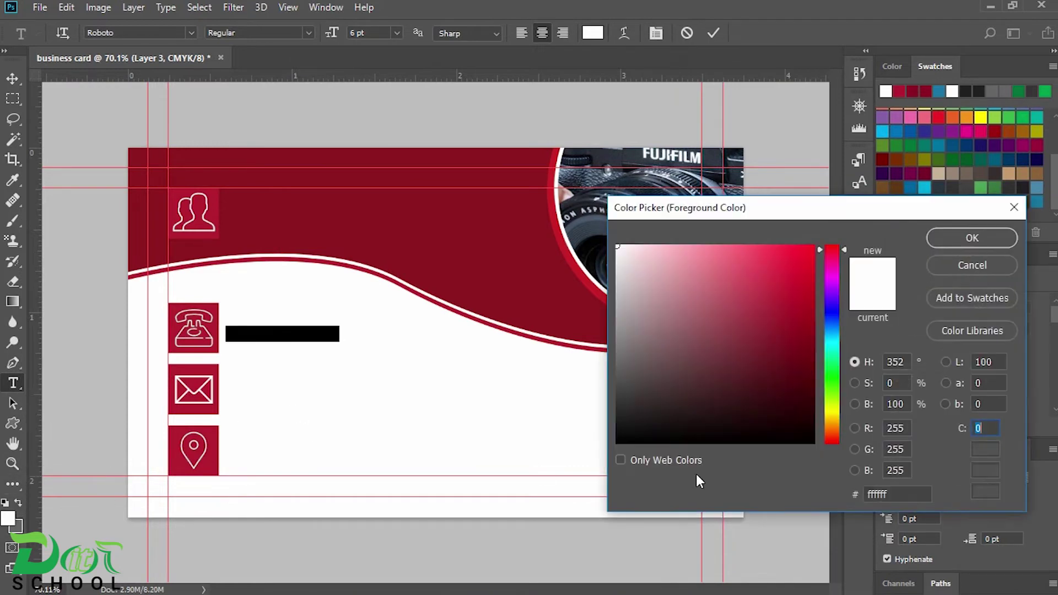
text(242424)
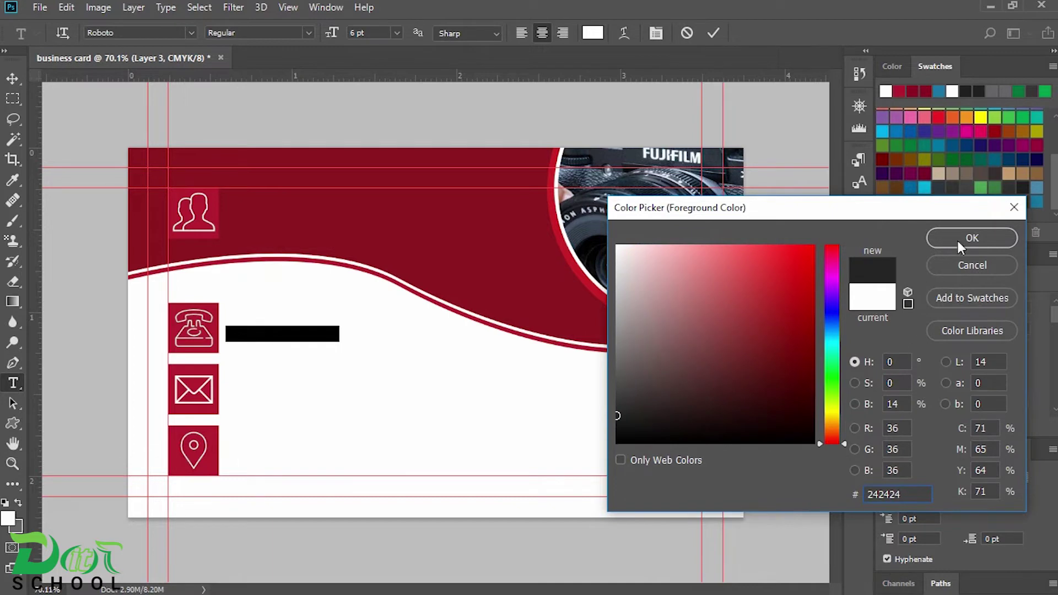
click(957, 240)
click(13, 79)
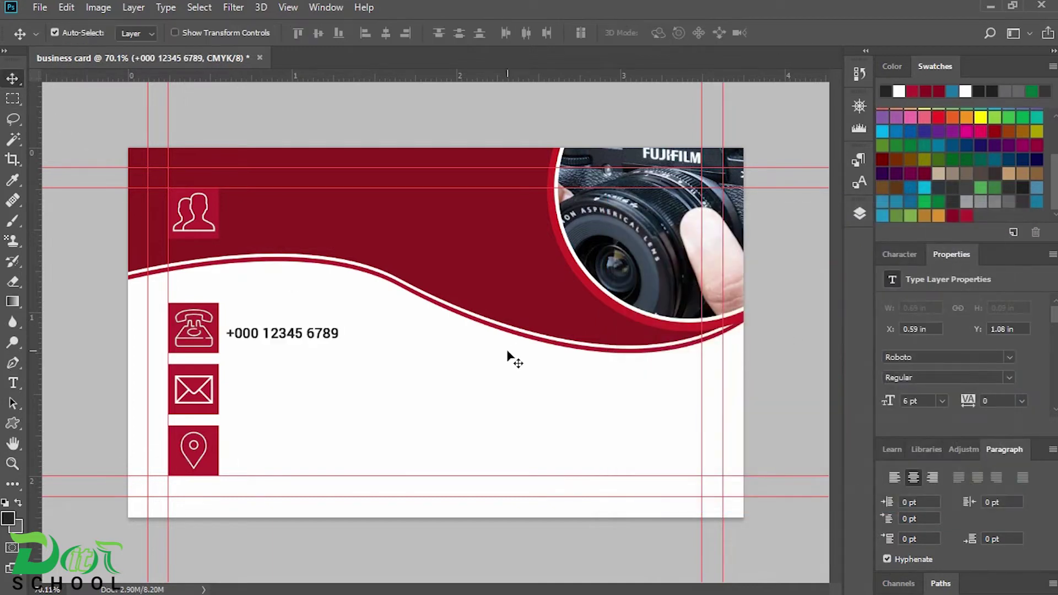
- Set the phone number text to Lato Regular with 8 pt leading
click(899, 255)
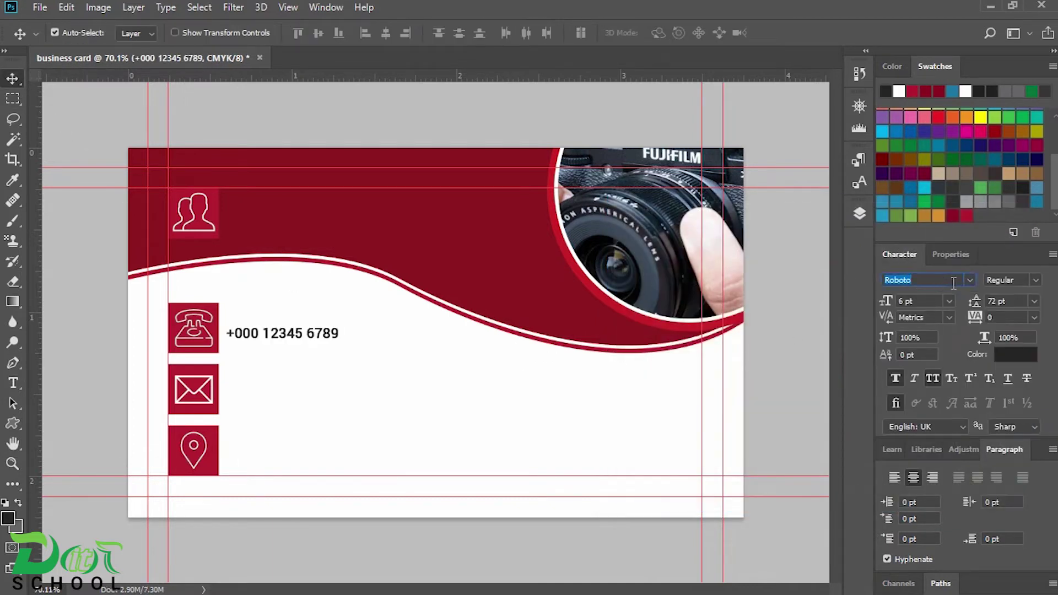
text(lato)
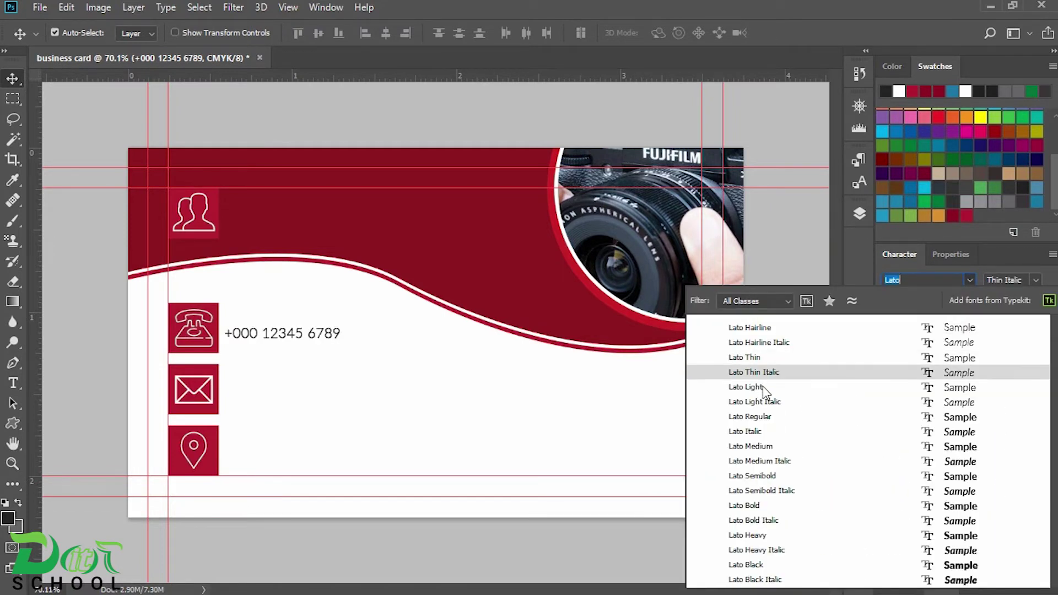
click(765, 417)
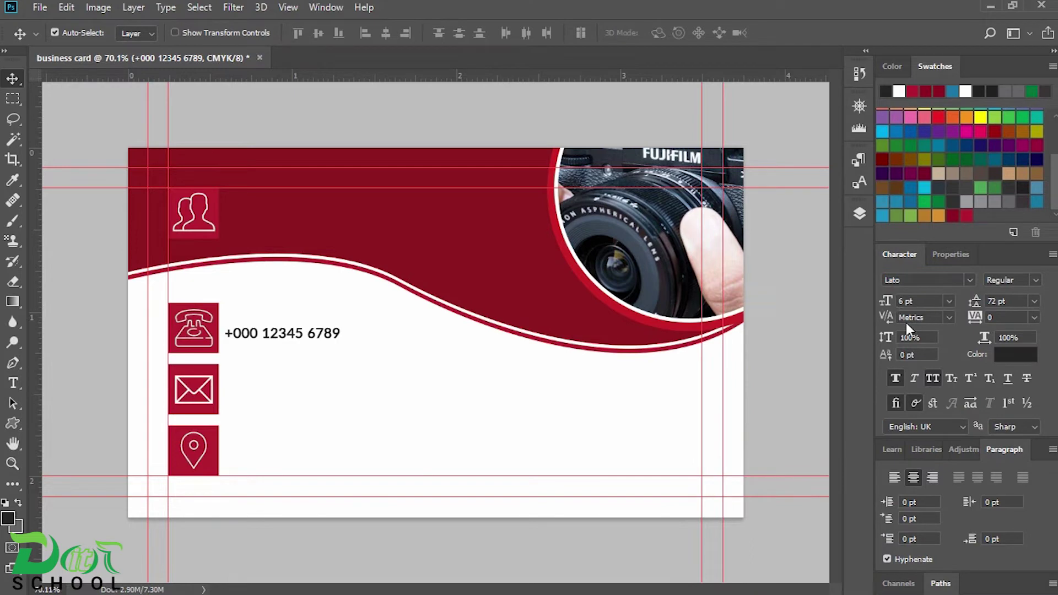
click(1034, 300)
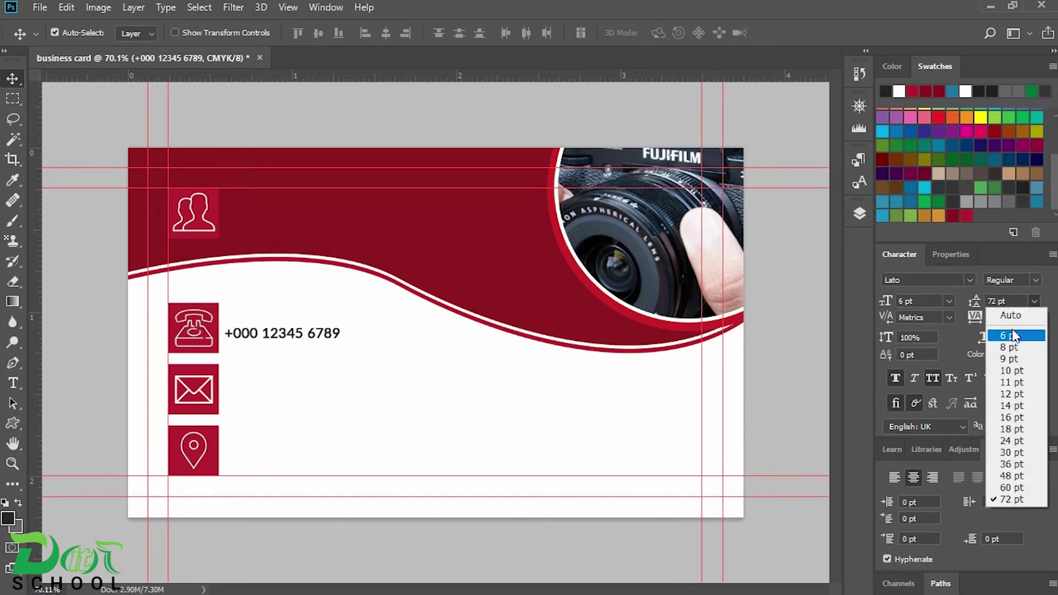
click(1002, 348)
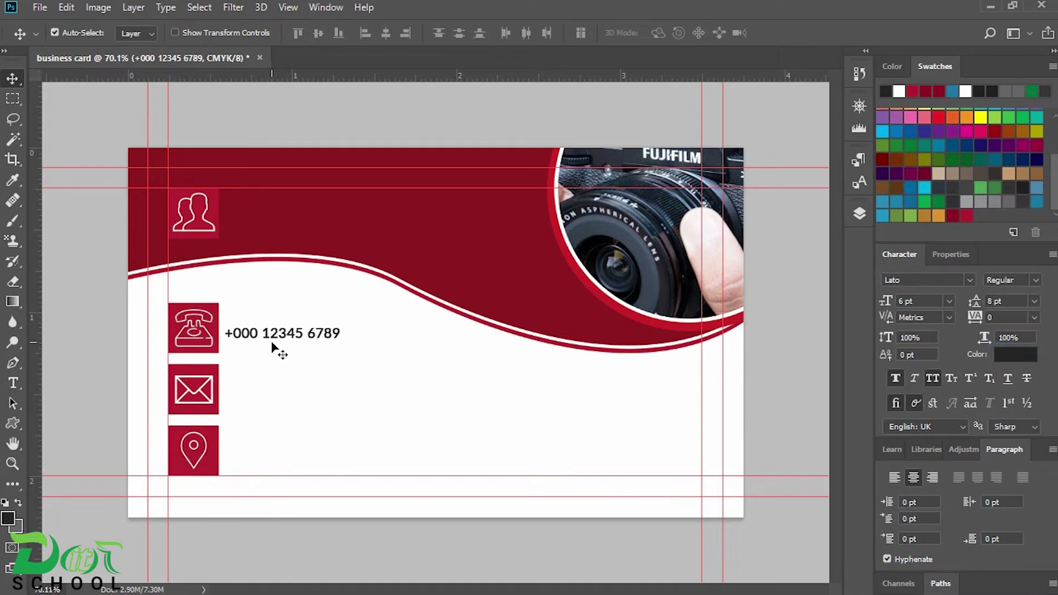
- Add a second line with the same phone number to the text beside the telephone icon
click(859, 214)
double_click(699, 325)
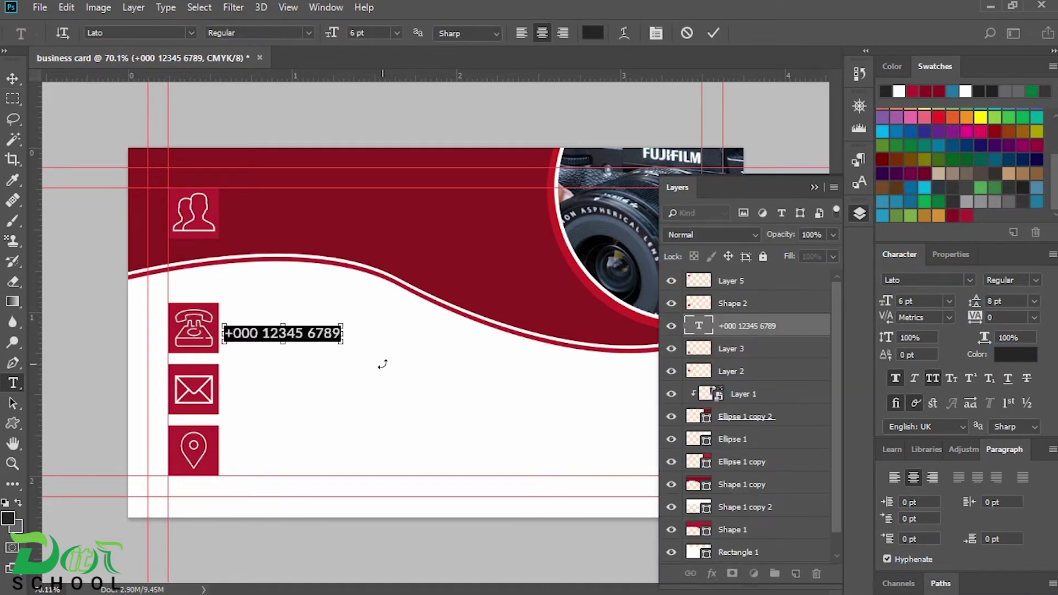
click(347, 332)
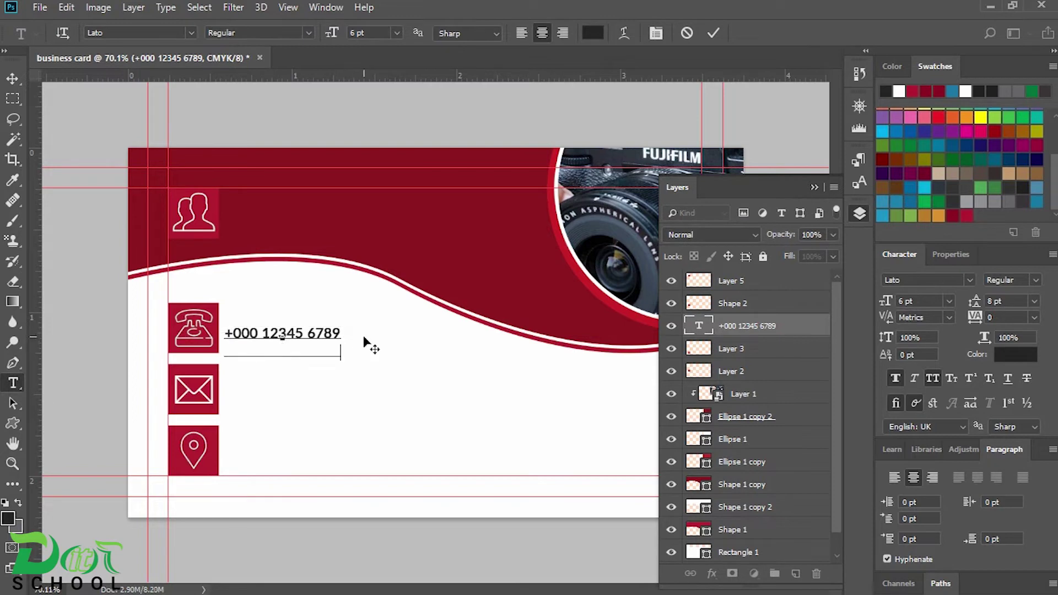
key(ctrl+v)
click(10, 81)
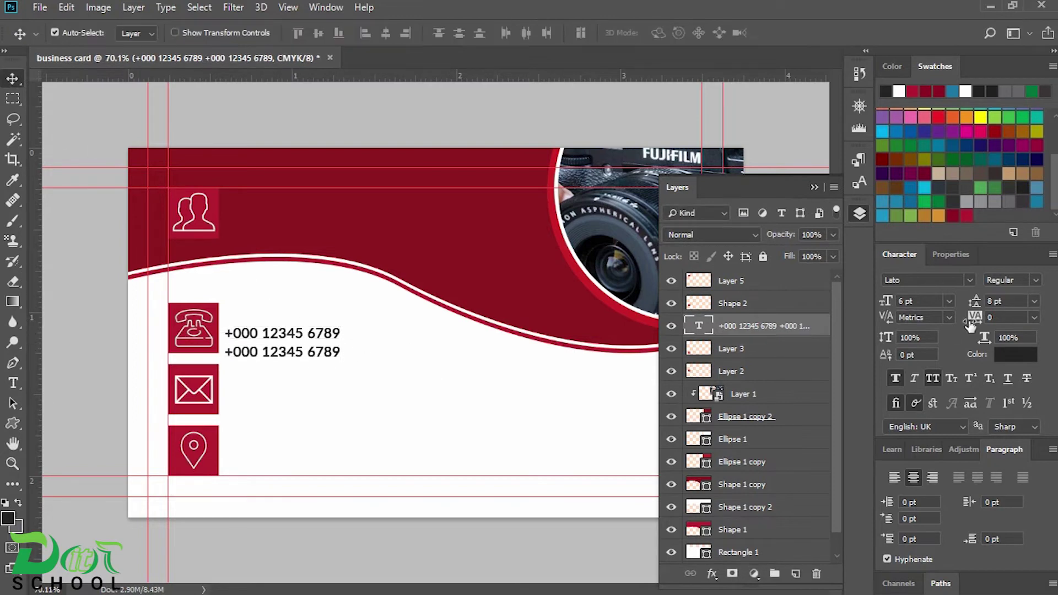
- Try 6 pt leading on the phone lines, return it to 8 pt, and move the text up level with the telephone icon
click(1033, 303)
click(1013, 336)
click(1033, 301)
click(1009, 347)
drag(288, 336, 283, 324)
- Change the phone text colour to 3d3d3d and close the audio manager window that pops up
click(1015, 353)
double_click(873, 495)
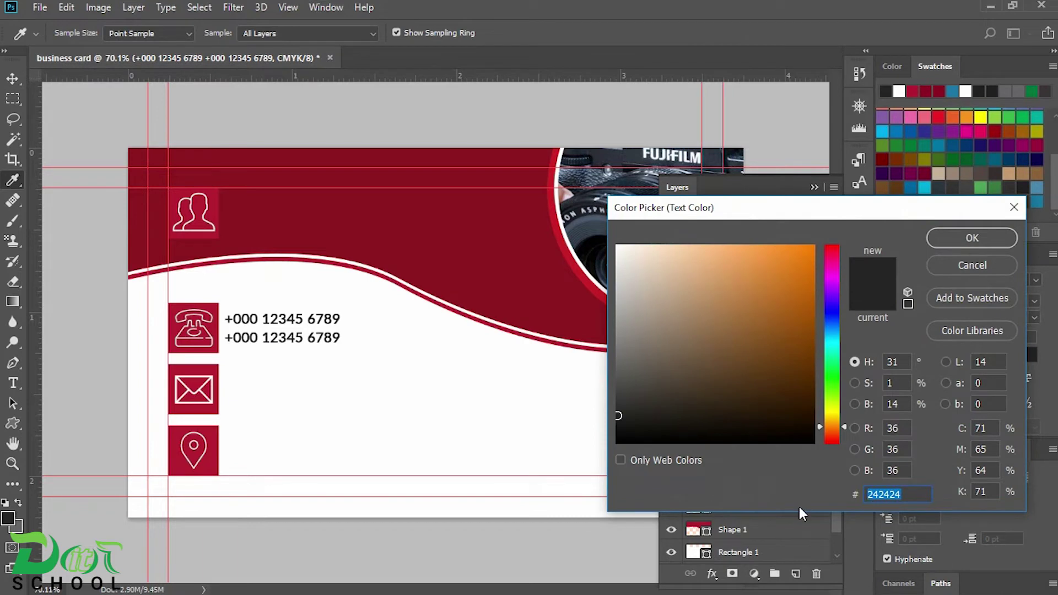
text(3d3d3d3)
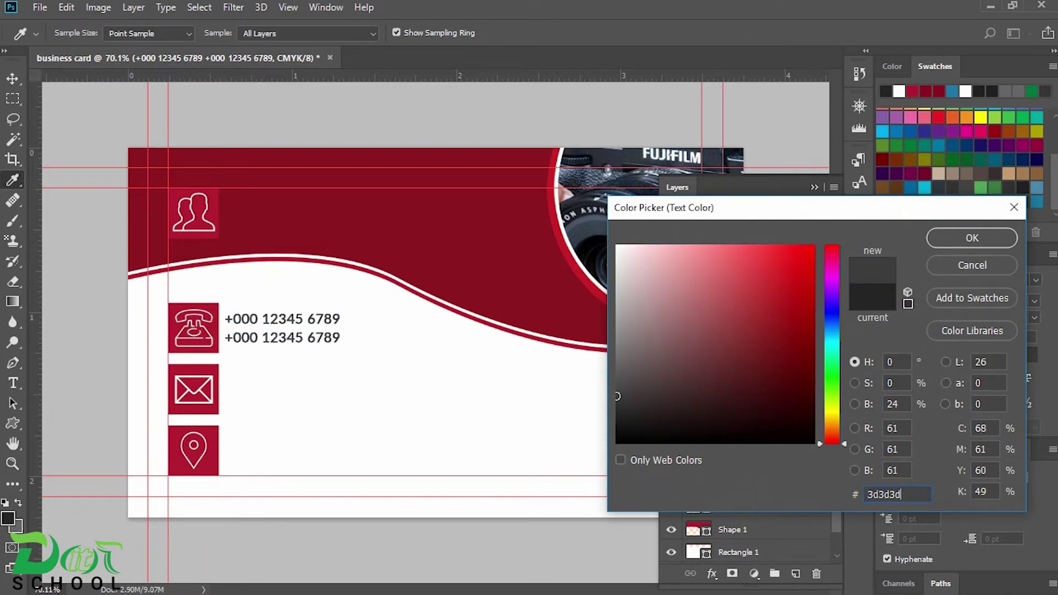
click(972, 238)
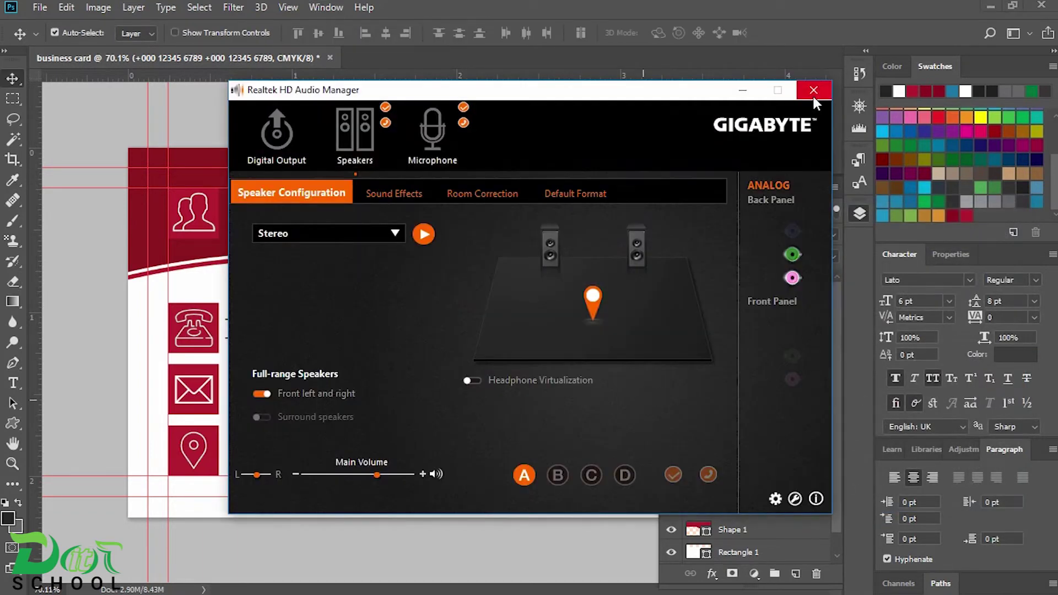
click(813, 91)
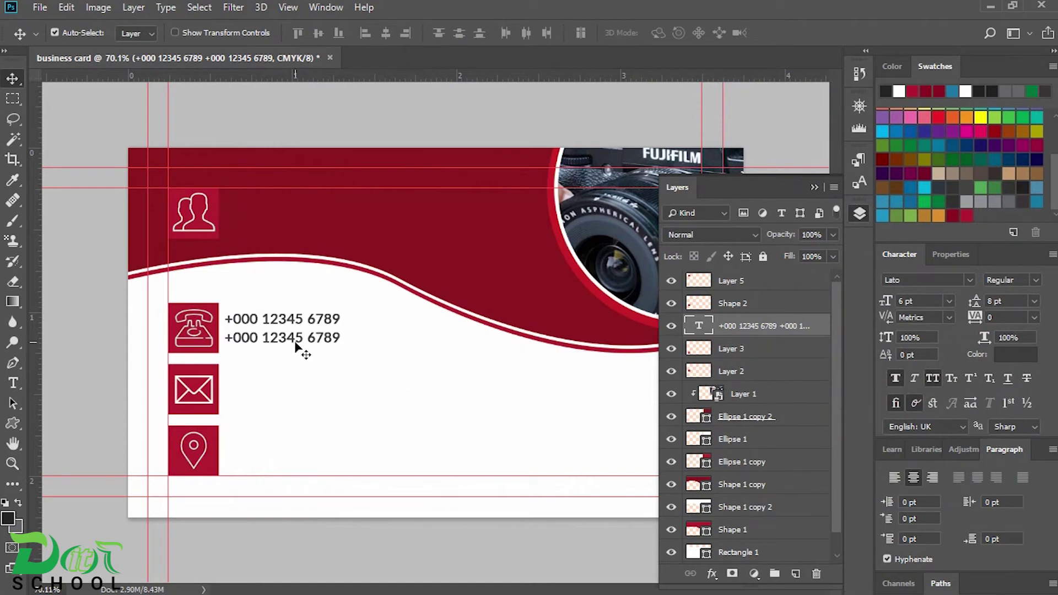
- Check the phone text against the telephone square and duplicate the two text lines down beside the envelope icon
click(219, 331)
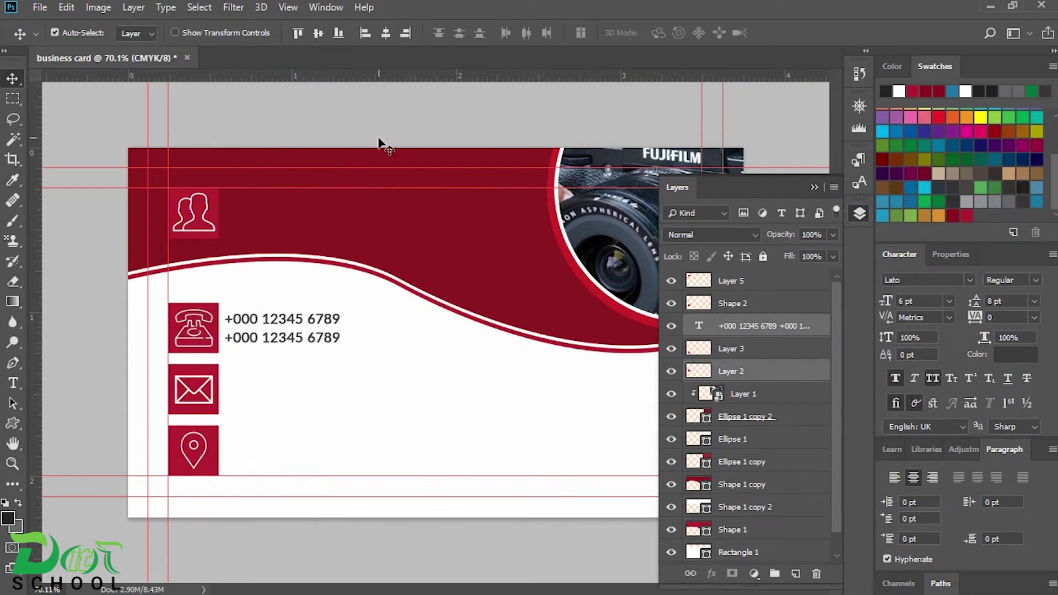
click(331, 330)
click(335, 332)
drag(335, 332, 329, 384)
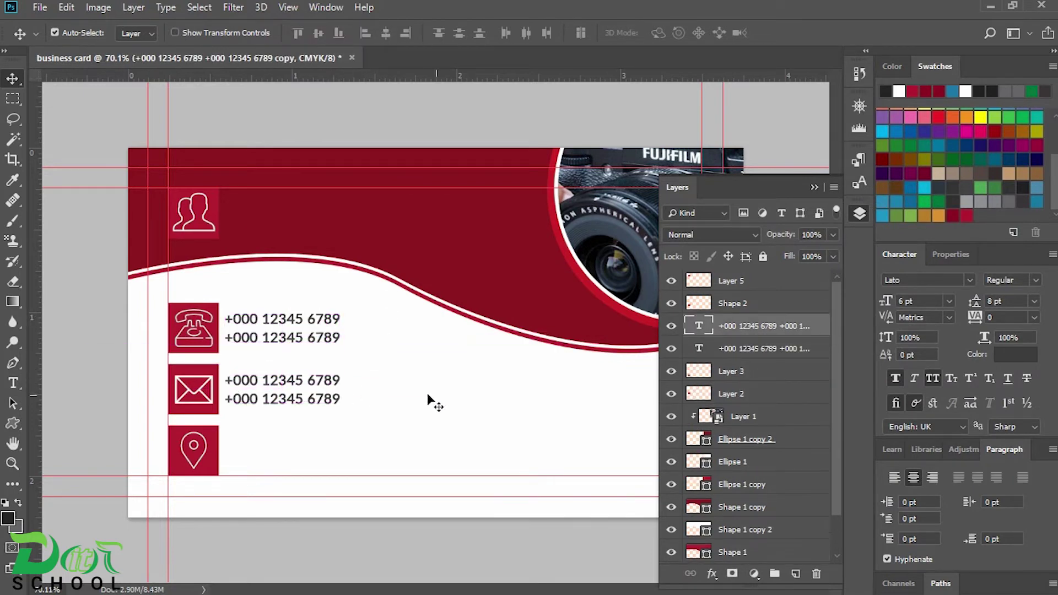
- Replace the duplicated lines beside the envelope with the email address copied from tutorial.txt in Notepad
click(702, 584)
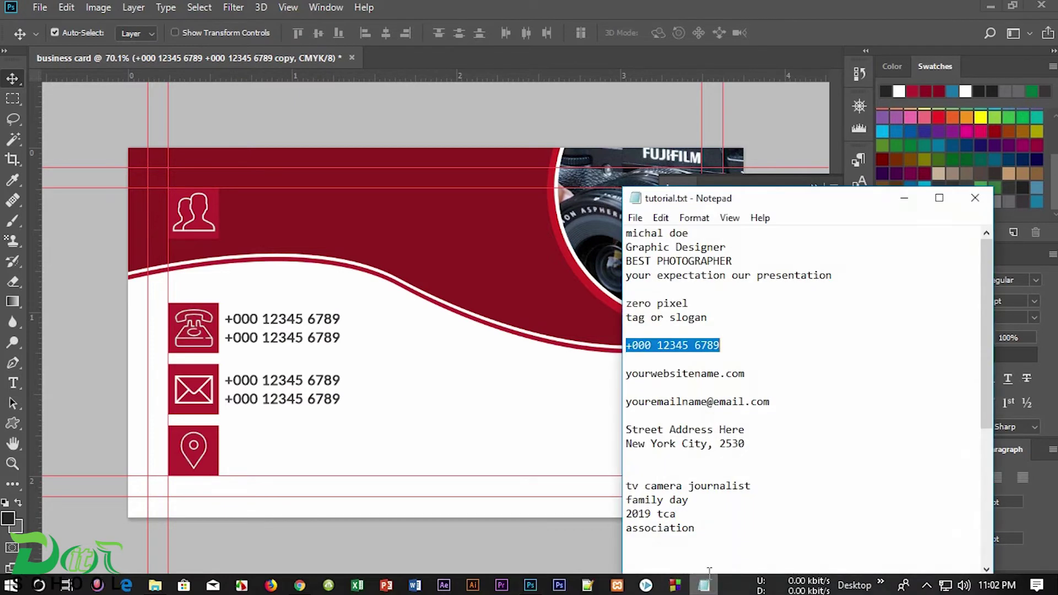
click(783, 407)
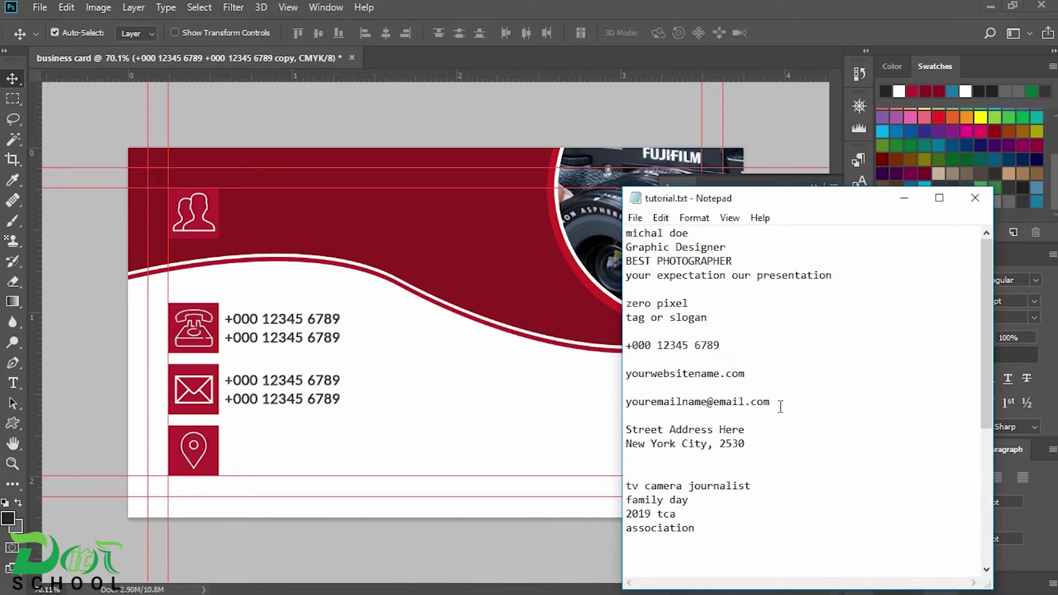
drag(771, 404, 579, 402)
key(ctrl+c)
click(903, 197)
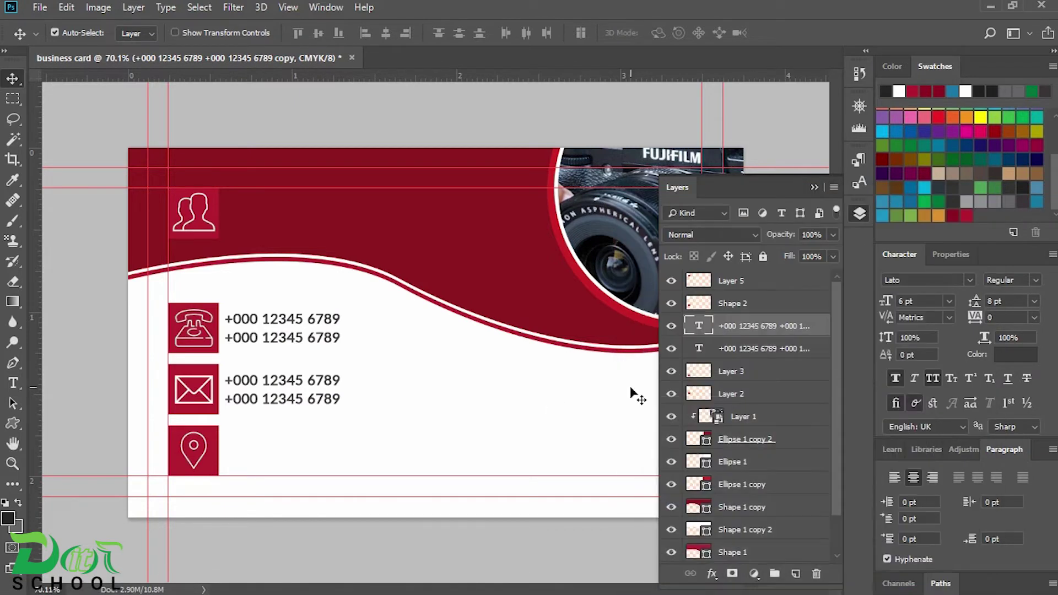
double_click(698, 325)
key(ctrl+v)
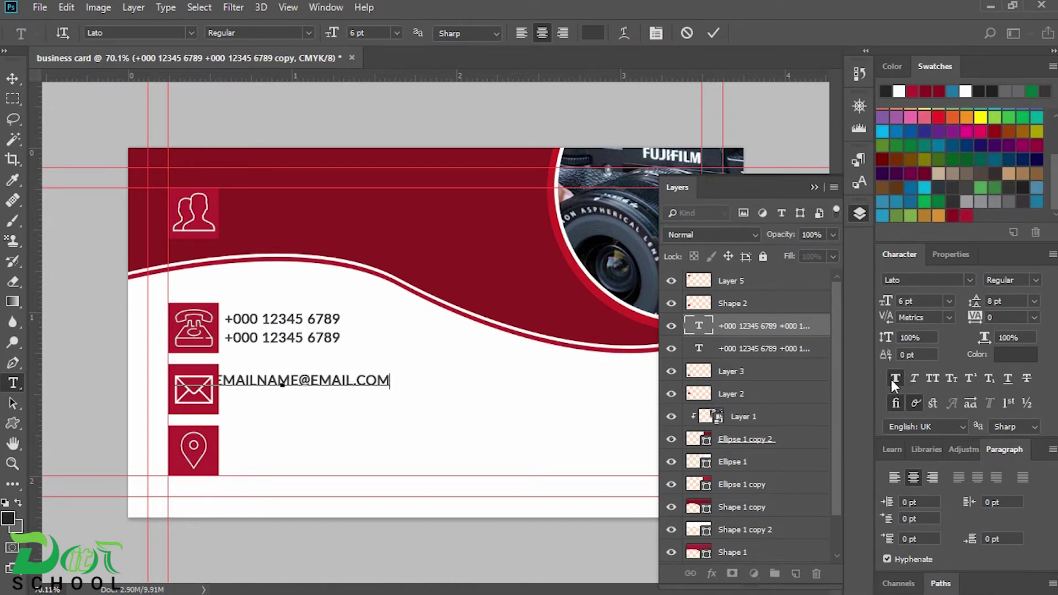
click(12, 79)
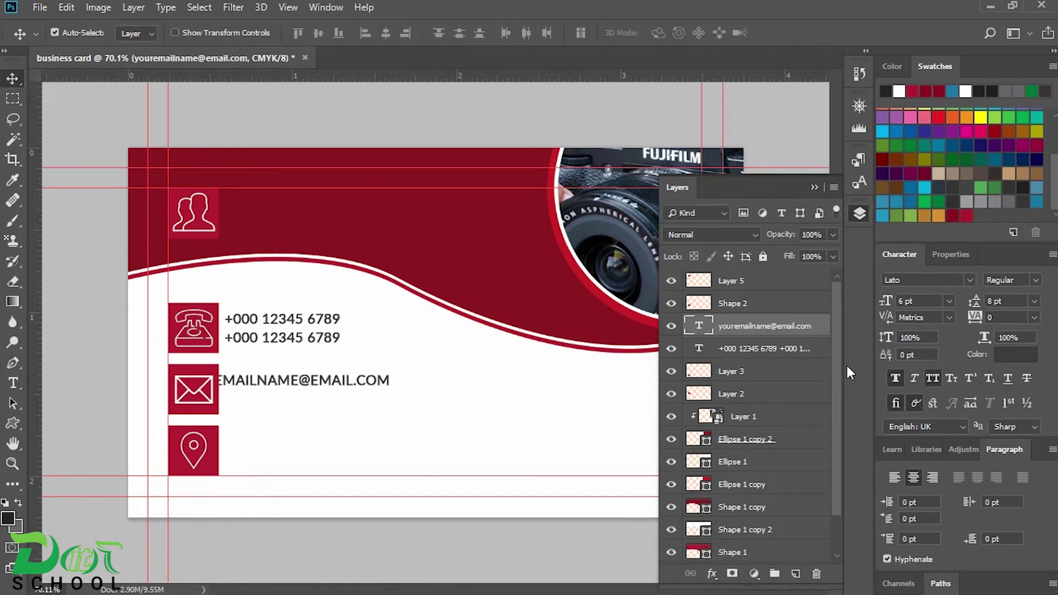
- Turn off All Caps and Faux Bold for the email text and shift it clear of the envelope square
click(932, 378)
drag(317, 385, 342, 386)
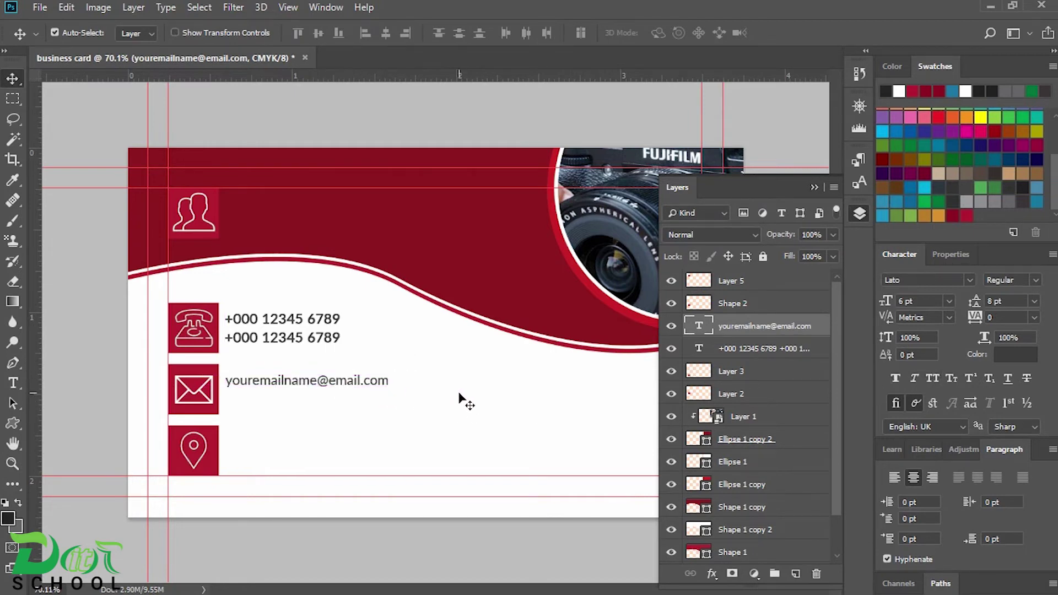
- Add a second line repeating the email address to the text beside the envelope icon
double_click(700, 325)
key(ctrl+c)
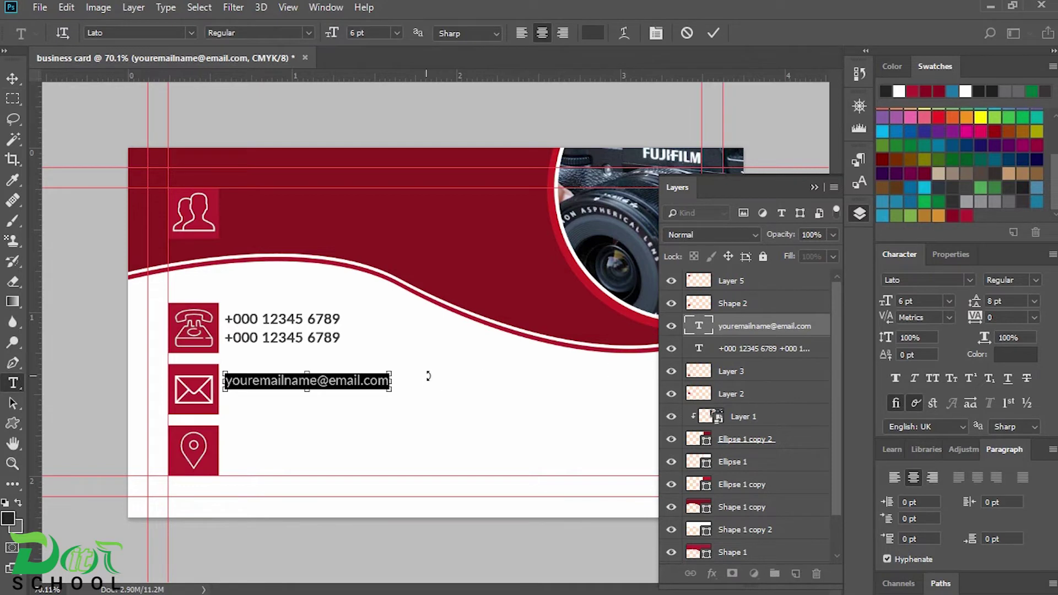
click(395, 381)
key(Return)
key(ctrl+v)
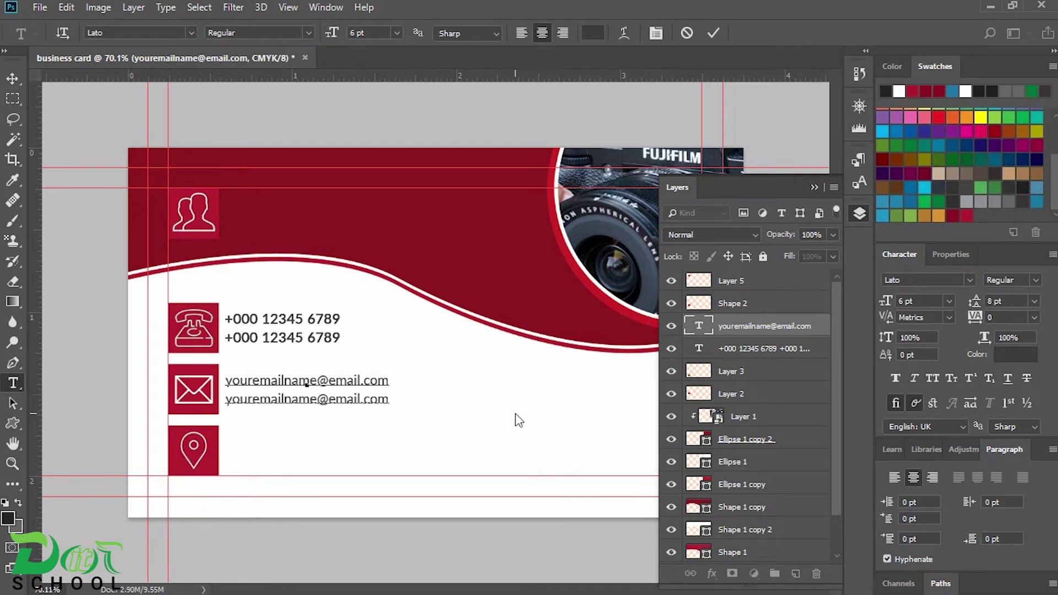
click(12, 79)
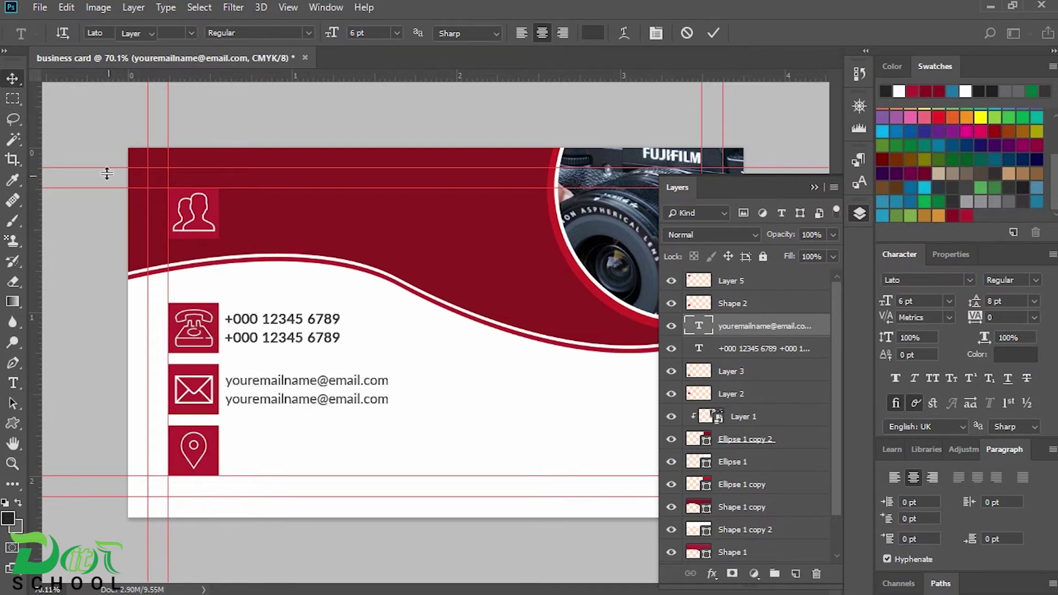
- Turn off Faux Bold for the phone numbers and duplicate the two email lines down beside the location pin
click(284, 317)
click(893, 379)
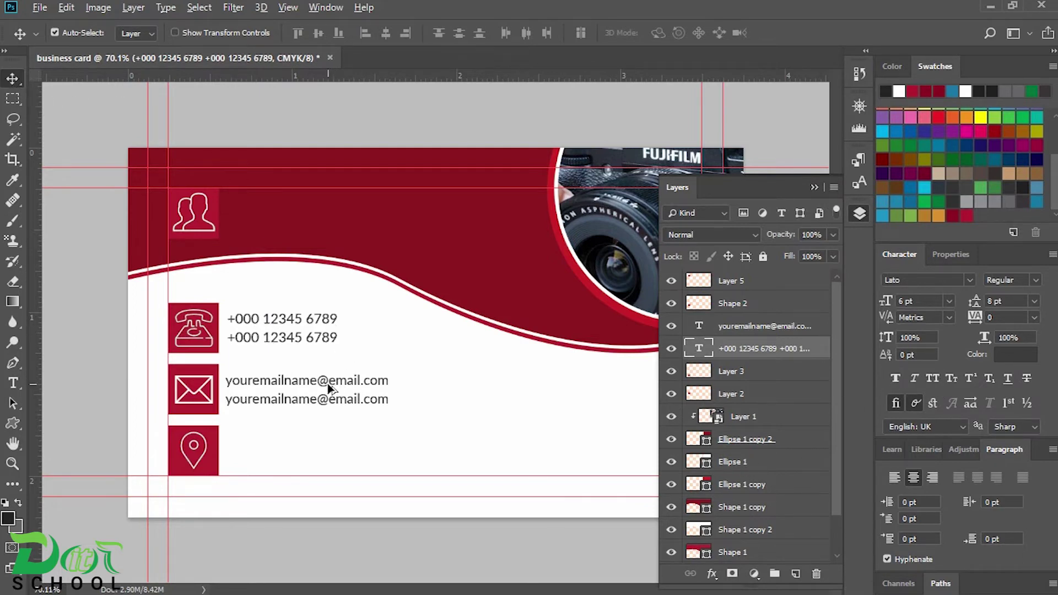
drag(327, 387, 329, 447)
- Replace the duplicated email lines beside the location pin with the two-line street address copied from tutorial.txt in Notepad
click(704, 583)
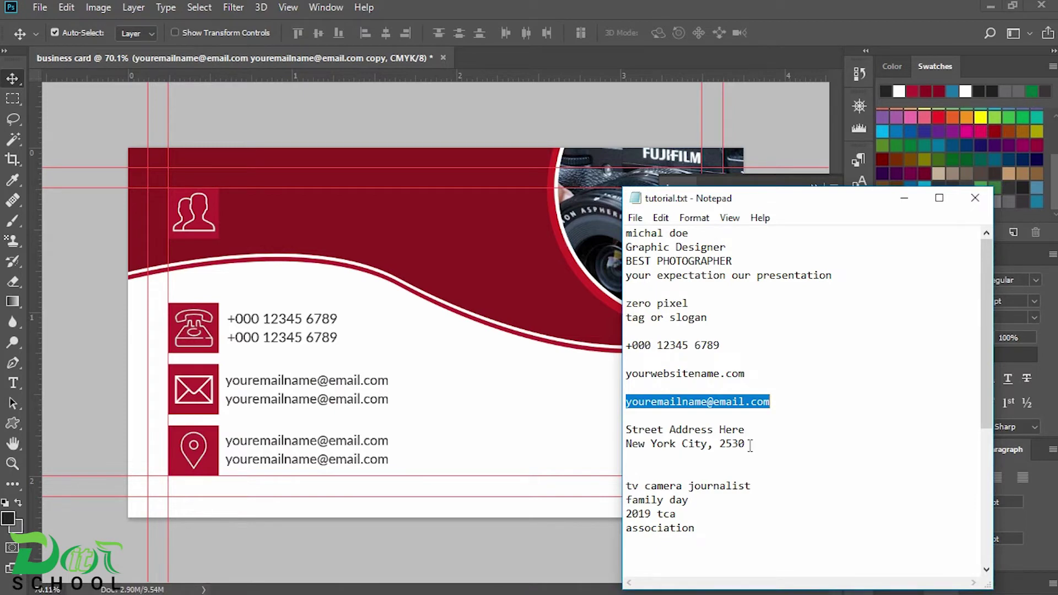
drag(746, 444, 626, 430)
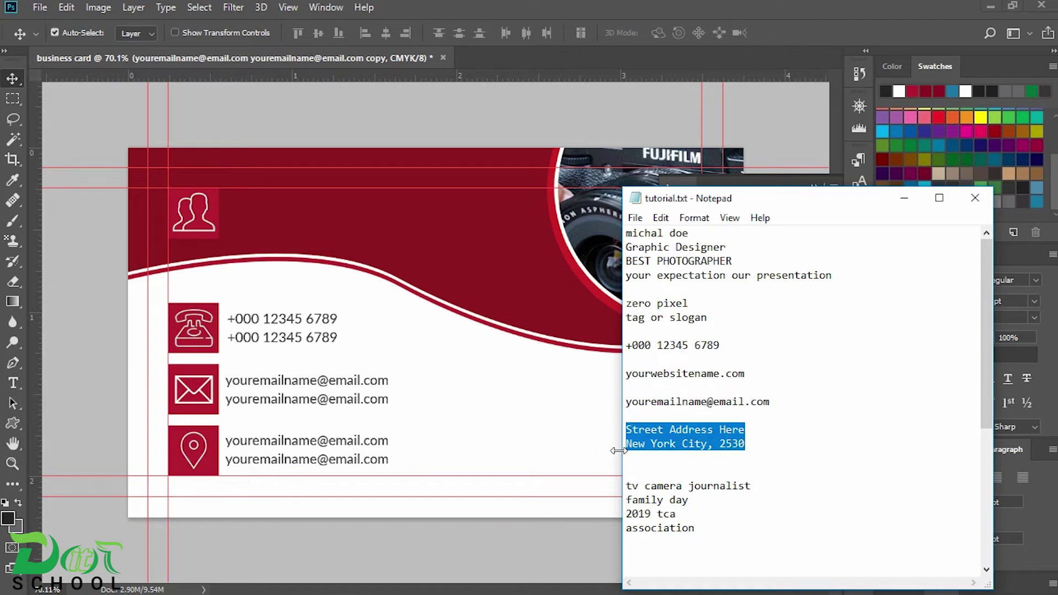
click(903, 198)
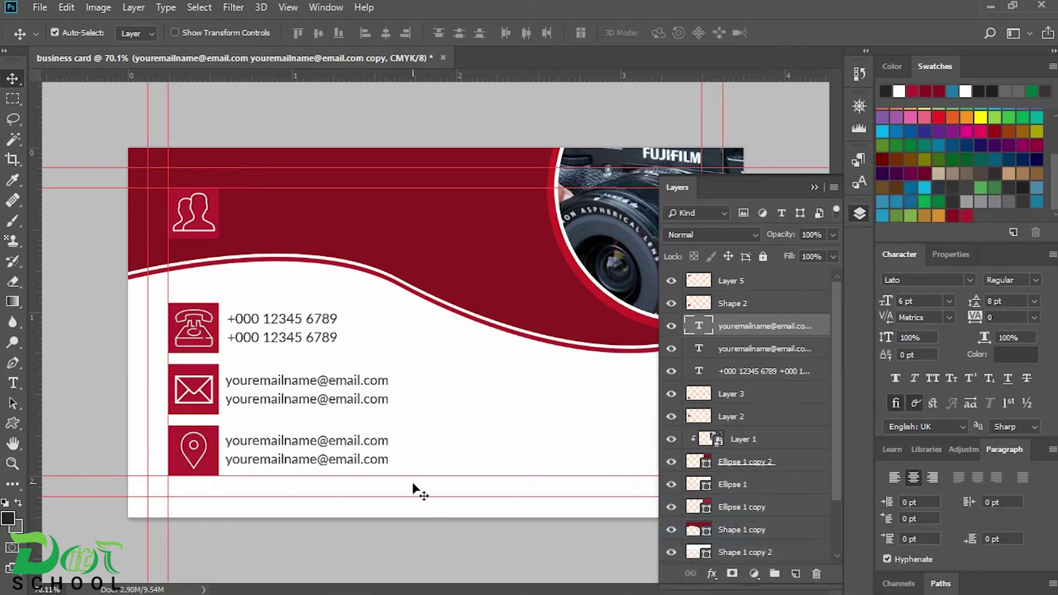
double_click(700, 327)
text(Street Address Here New York City, 2530)
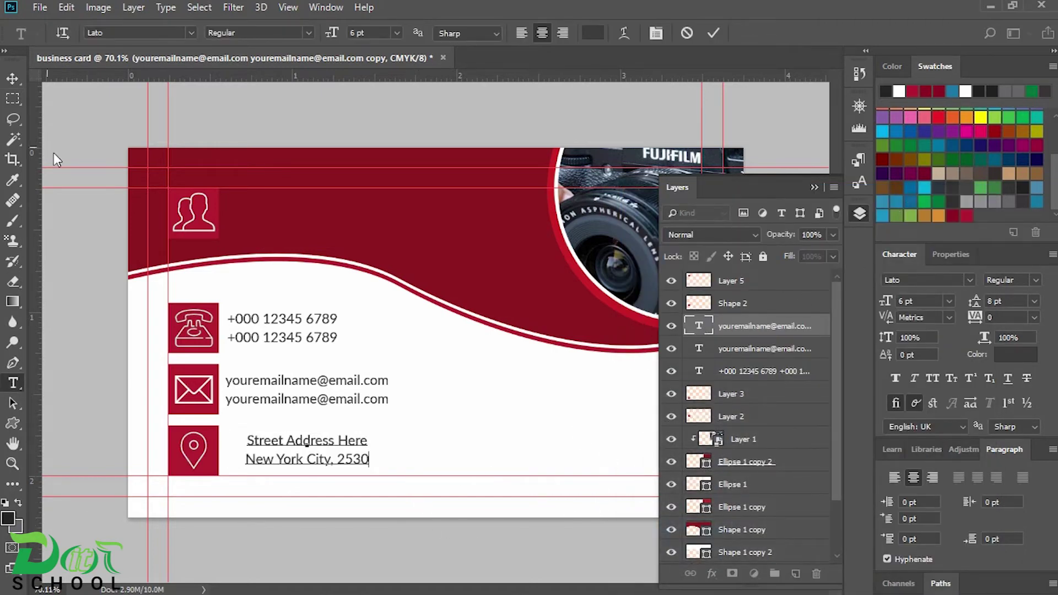
- Move the address text closer to the location pin and align the left edges of the phone, email and address text
click(13, 78)
drag(311, 444, 294, 444)
shift+click(303, 400)
shift+click(305, 344)
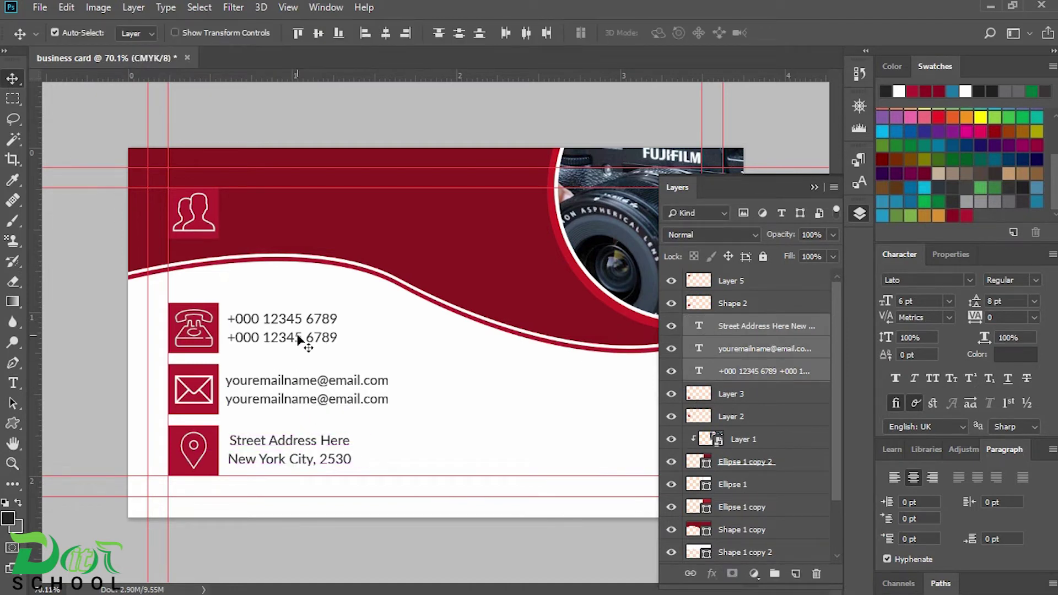
click(366, 35)
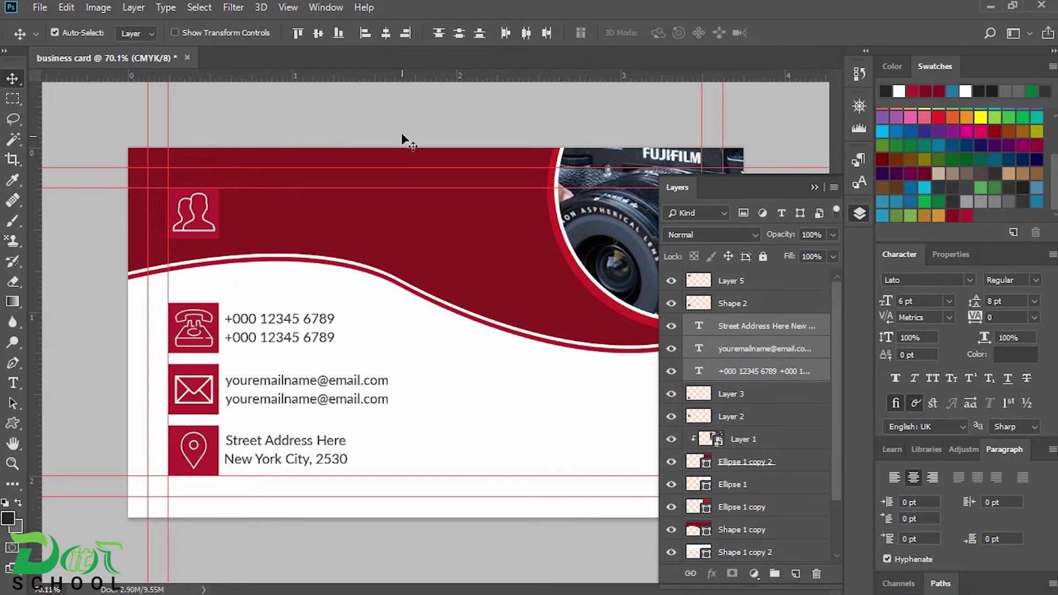
- Nudge the three aligned contact text blocks slightly to the right, away from their icon squares, and deselect them
key(Right)
key(Right)
key(Right)
key(Right)
key(Right)
key(Right)
key(Right)
key(Right)
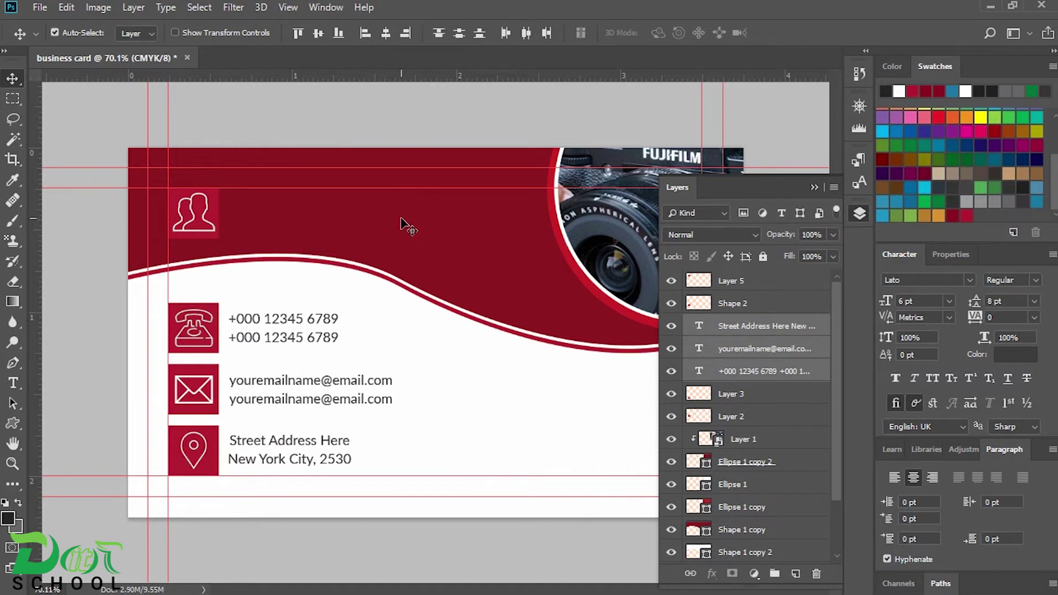
click(386, 140)
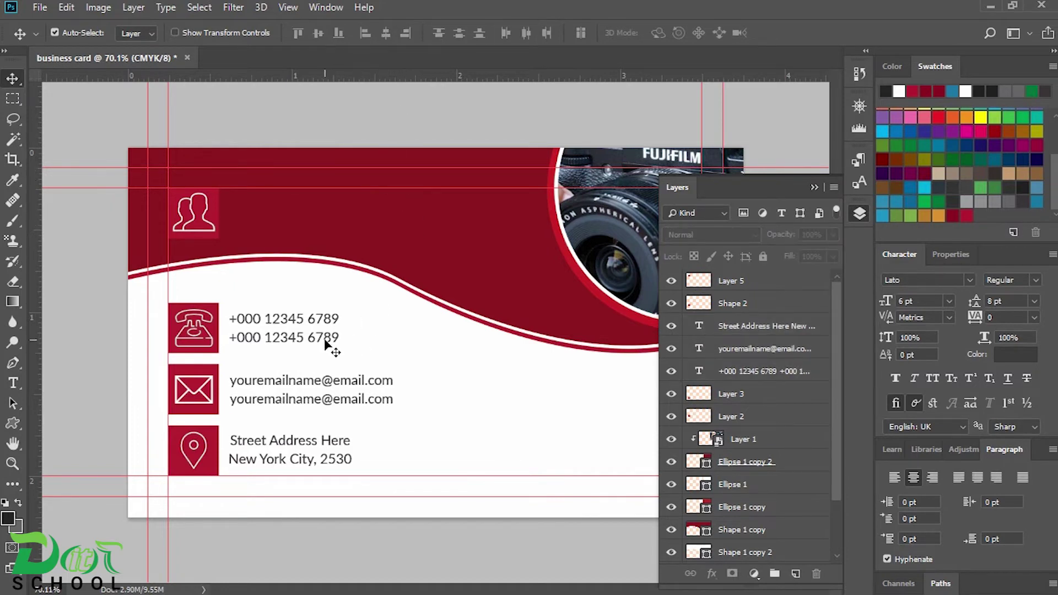
click(808, 187)
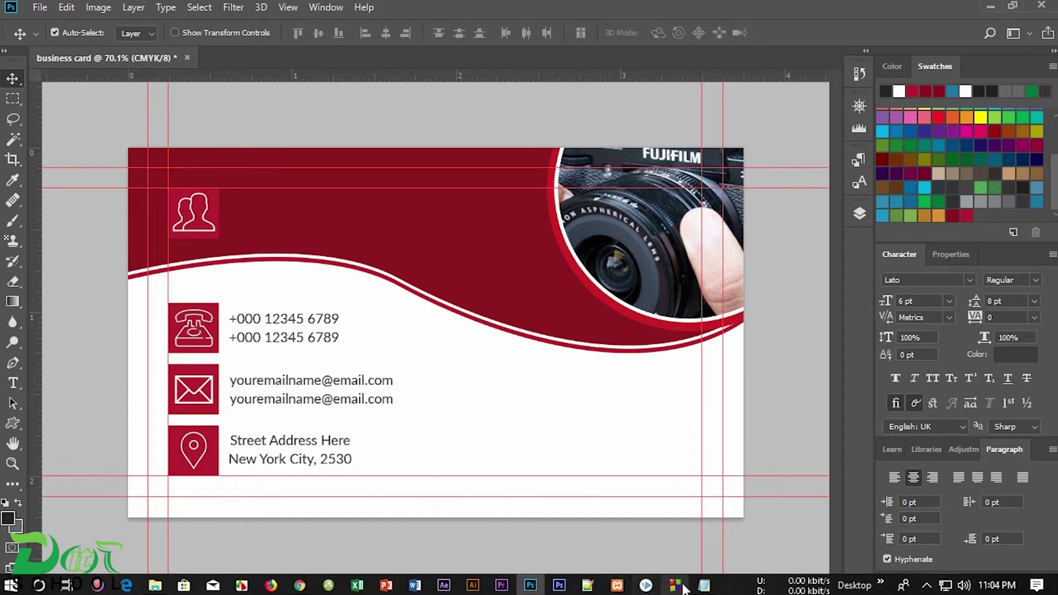
- Copy the person's name from tutorial.txt in Notepad and paste it as new text to the right of the people icon
mouse_move(703, 585)
click(700, 525)
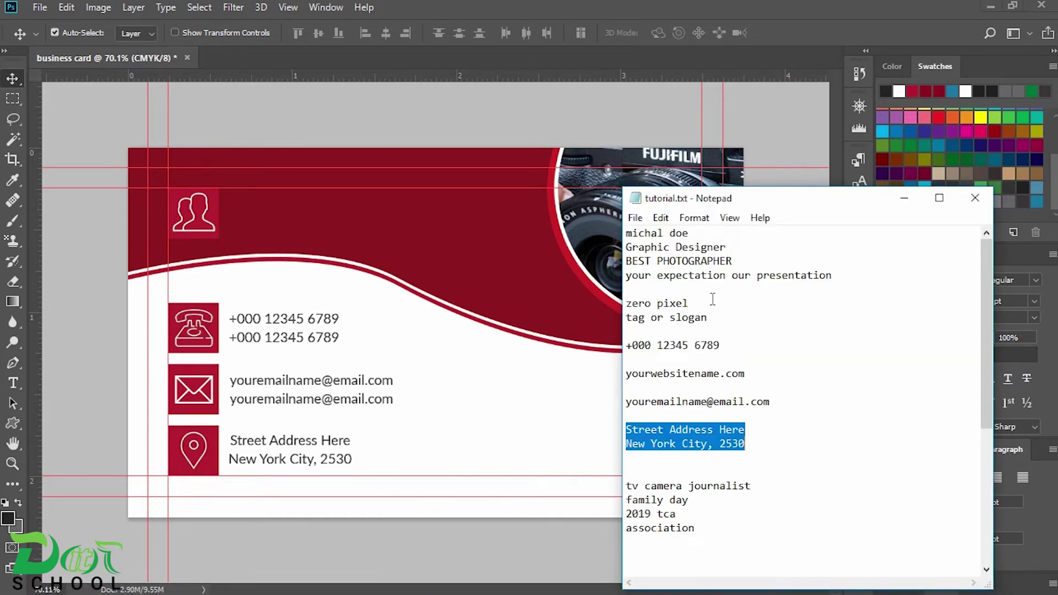
drag(692, 233, 622, 234)
key(ctrl+c)
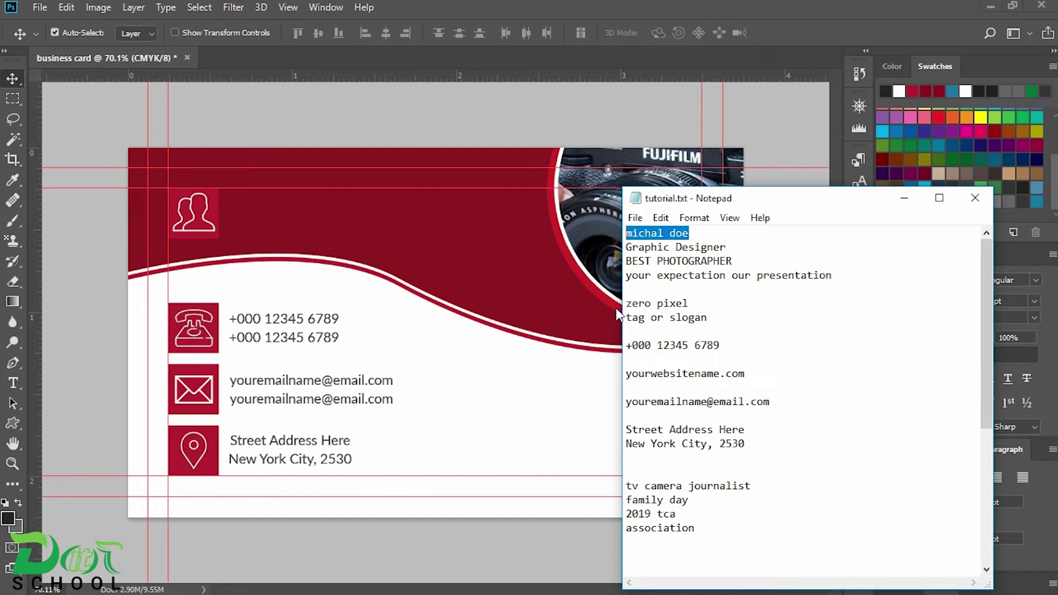
click(903, 198)
click(14, 382)
click(308, 224)
key(ctrl+v)
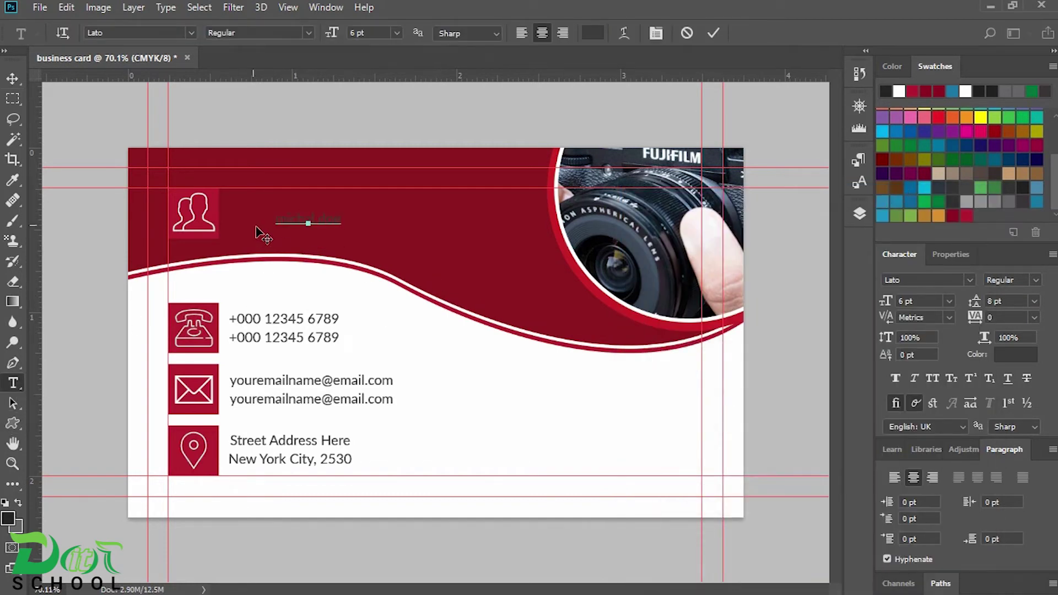
click(15, 78)
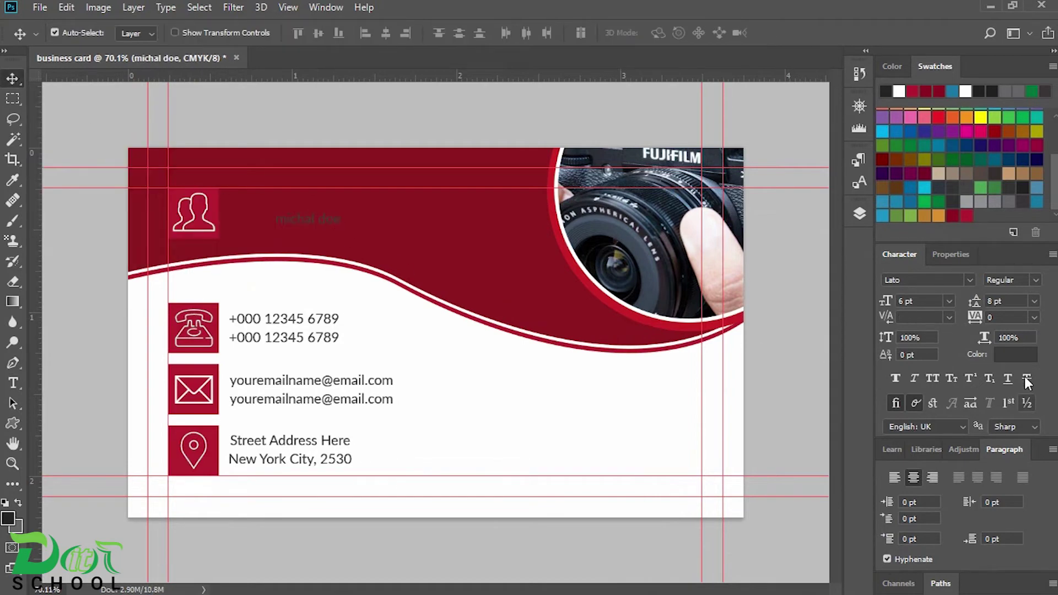
- Color the name text white and turn on All Caps and Faux Bold for it
click(1015, 355)
drag(650, 276, 616, 243)
click(998, 238)
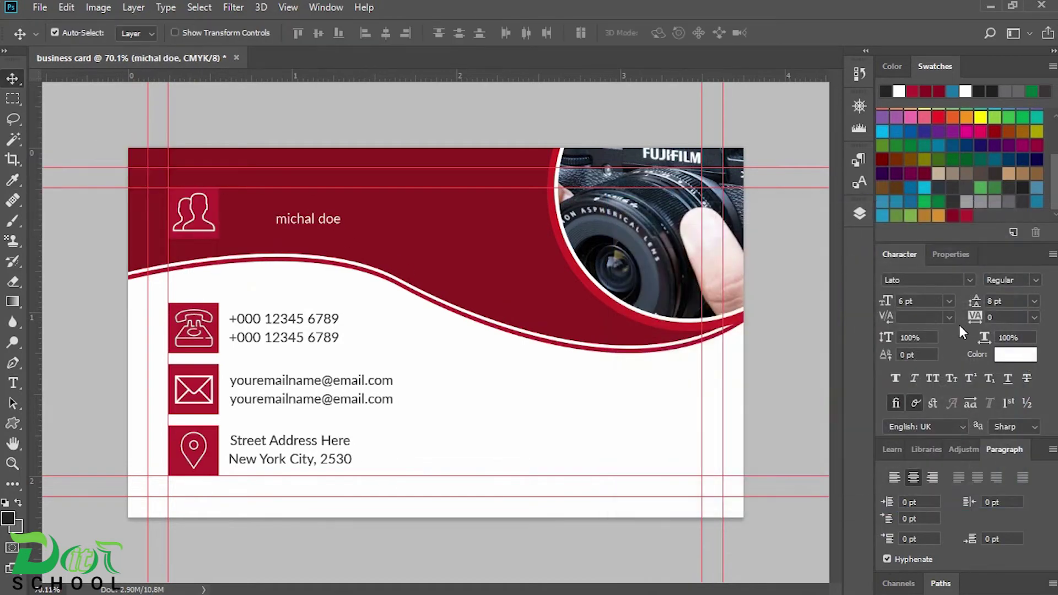
click(935, 381)
click(893, 378)
- Change the name's font to Agency FB in the Bold style
click(949, 280)
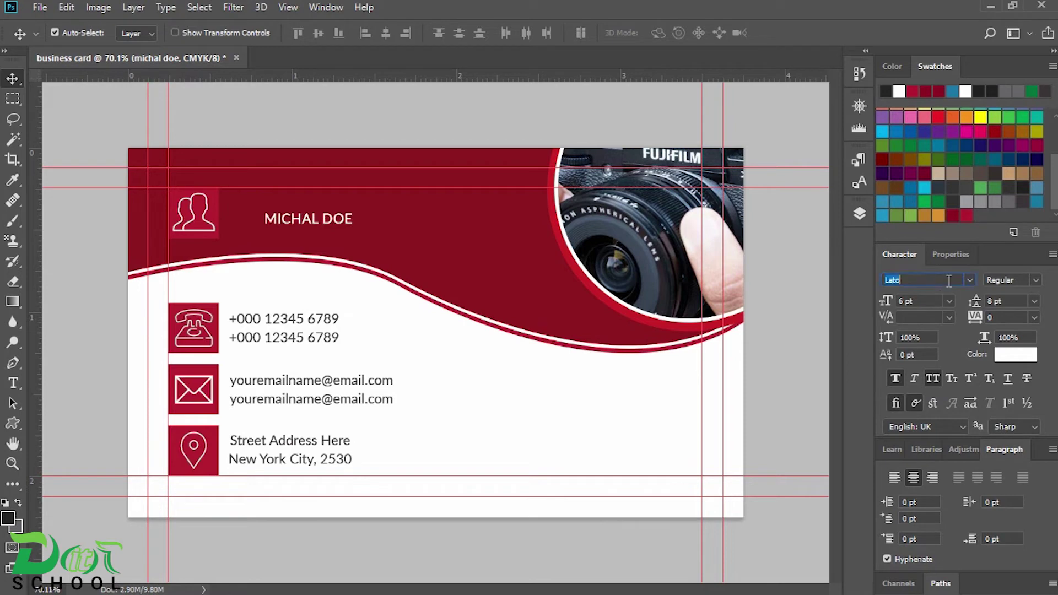
click(967, 280)
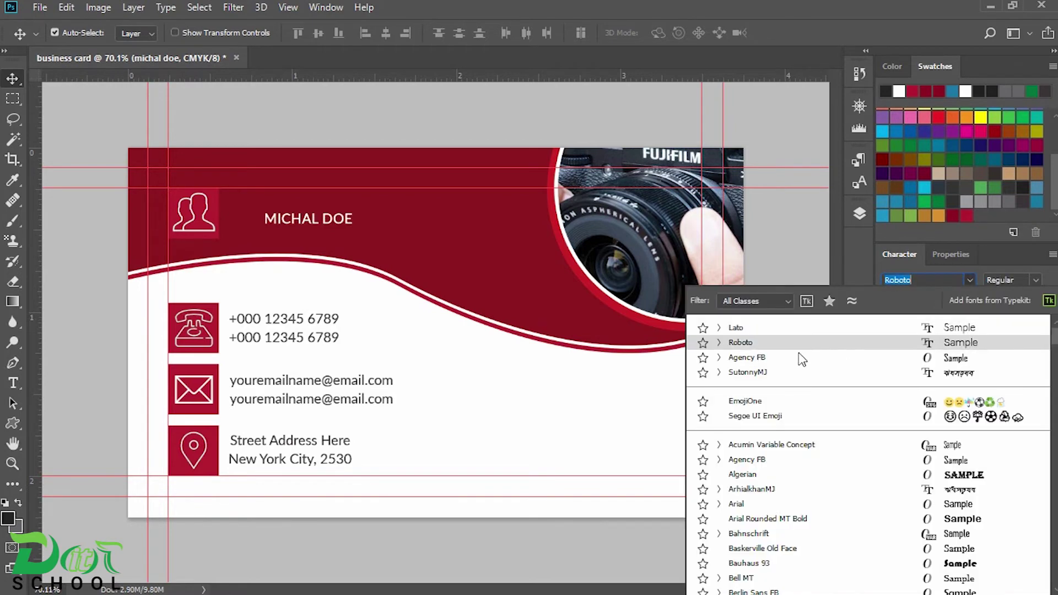
click(758, 361)
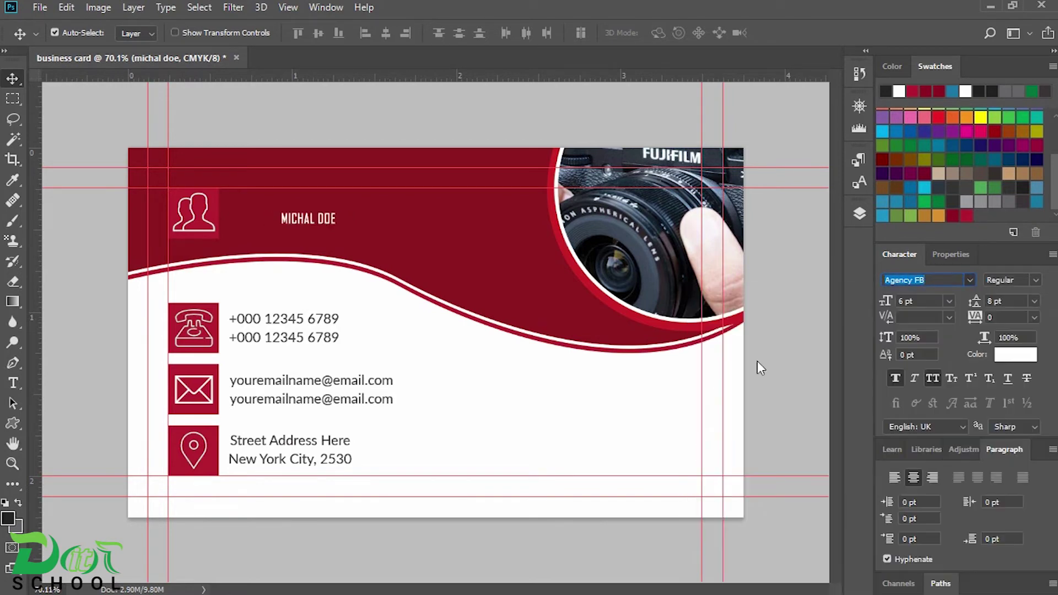
click(1023, 281)
click(1017, 304)
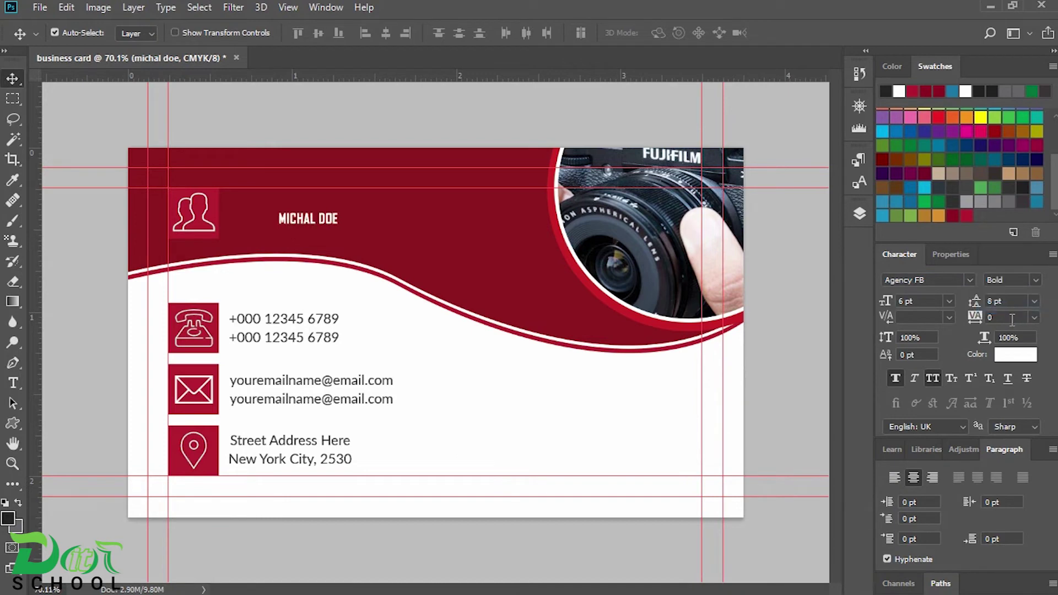
- Set the name's tracking to 100 and its font size to 10 pt
text(100)
key(Return)
click(919, 302)
key(BackSpace)
text(12)
key(Return)
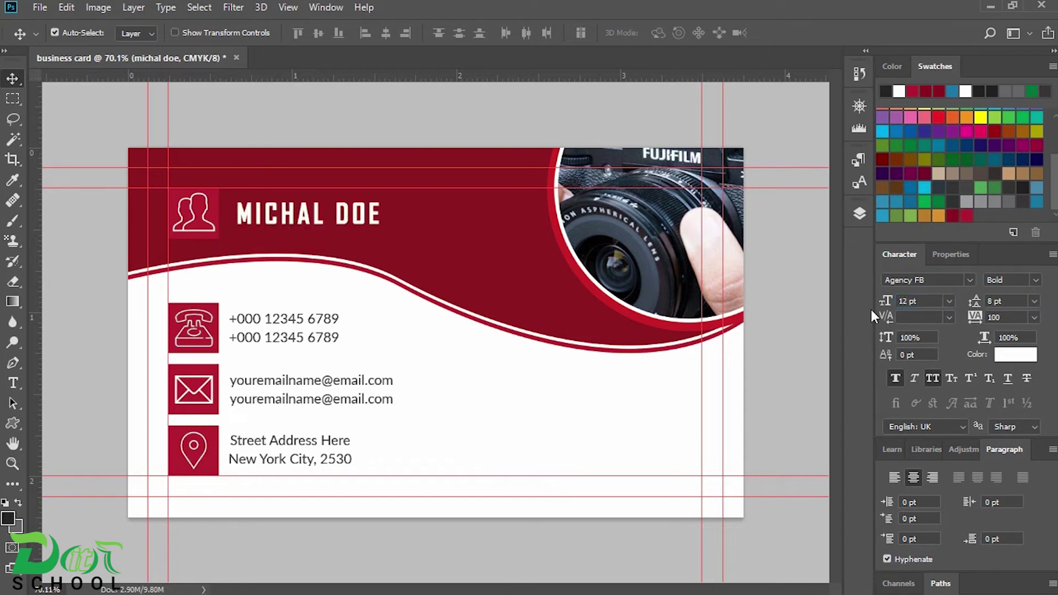
text(10)
key(Return)
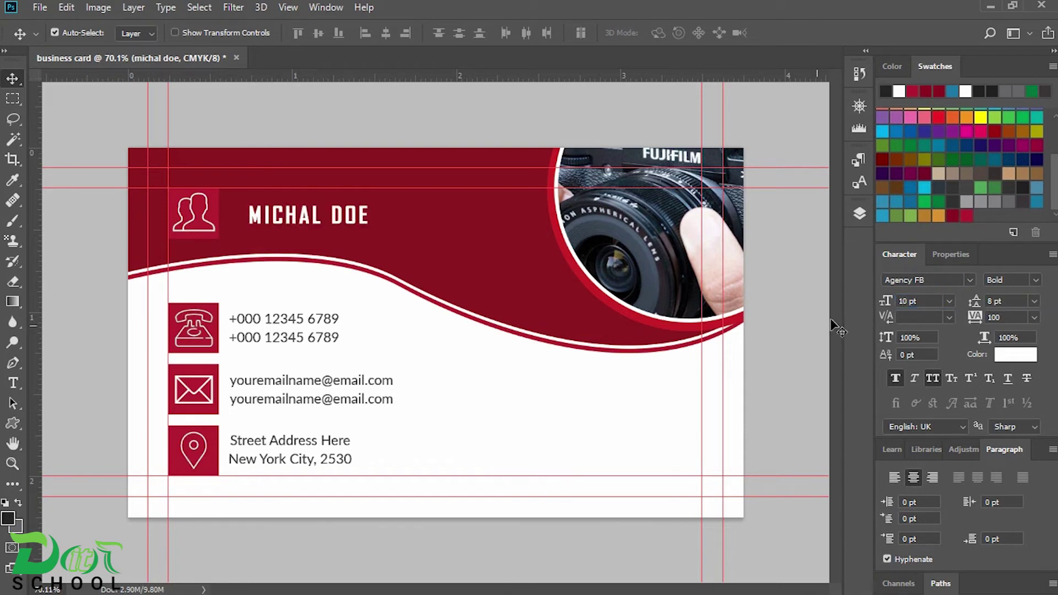
- Place the name beside the people icon with a duplicate below it, replacing the duplicate's text with Graphic Designer copied from tutorial.txt
drag(285, 214, 264, 226)
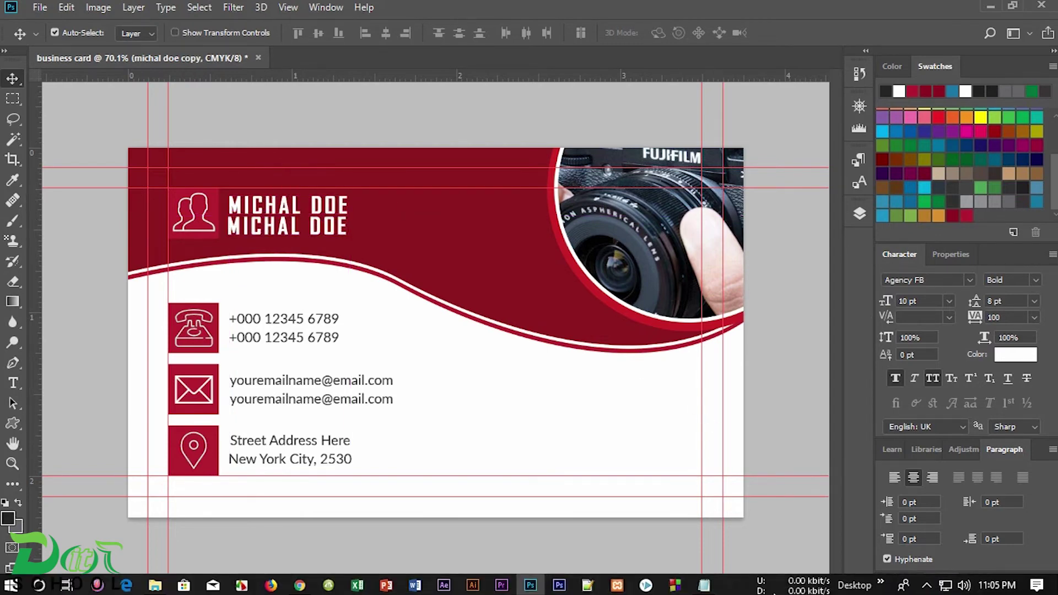
click(704, 585)
drag(726, 248, 596, 266)
key(ctrl+c)
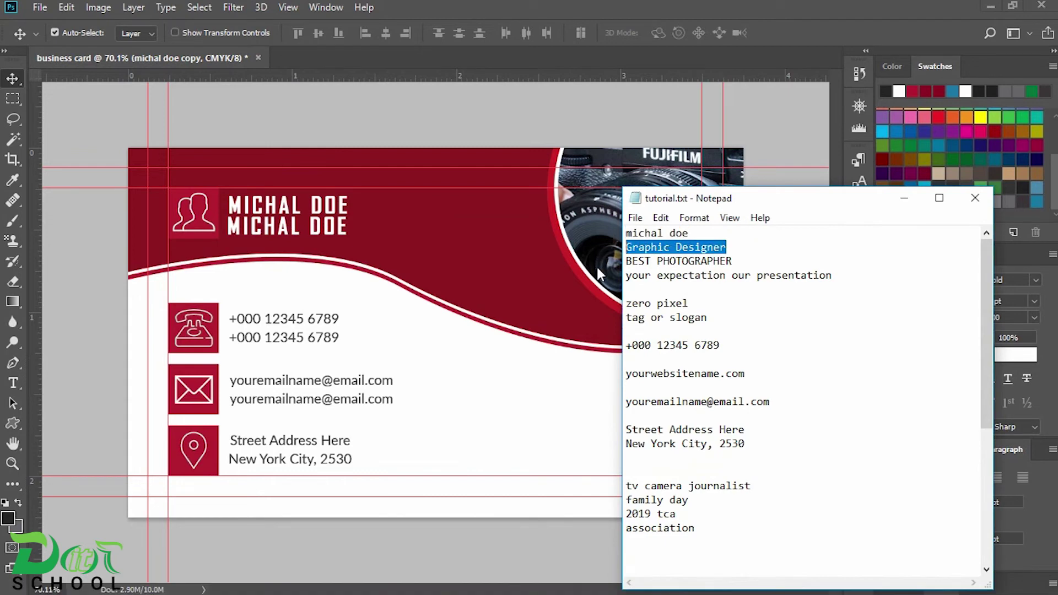
click(903, 197)
click(858, 213)
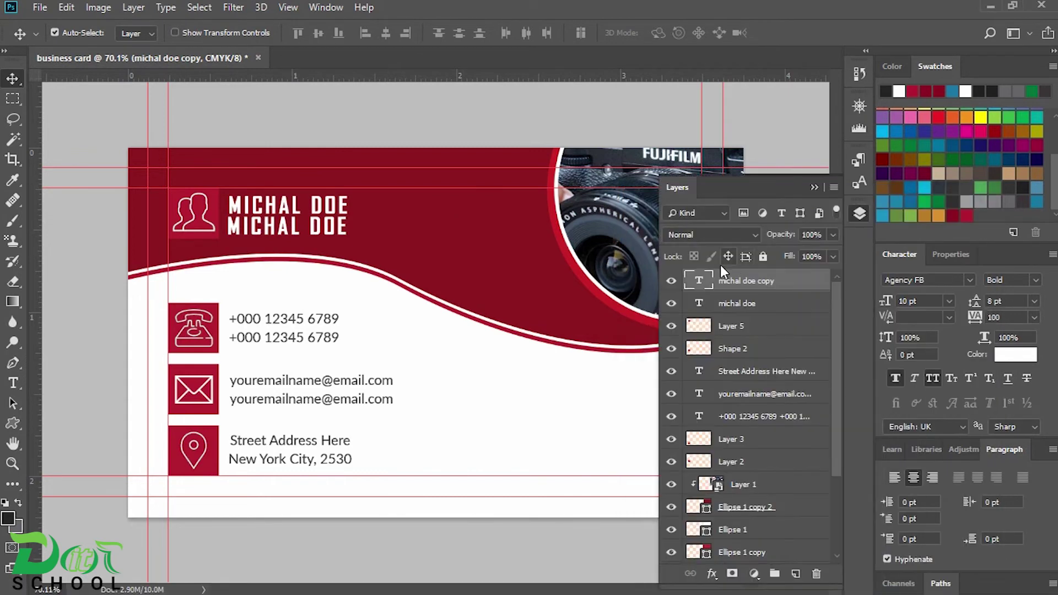
double_click(698, 284)
key(ctrl+v)
click(12, 78)
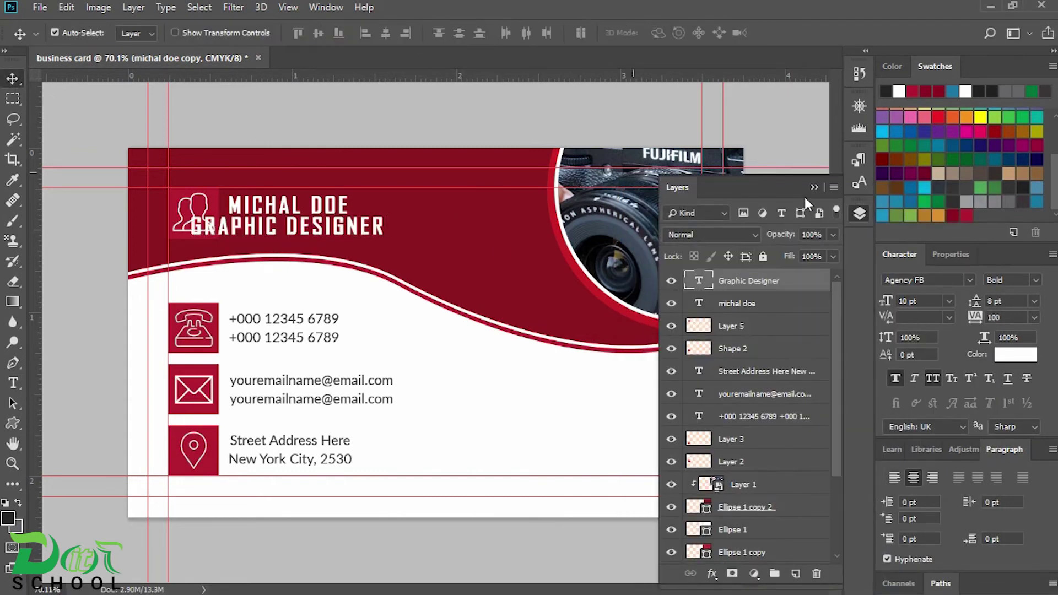
- Format the job title as Agency FB Regular, 5.5 pt, 0 tracking, without Faux Bold, and left-position it under the name
click(813, 188)
drag(1015, 316, 857, 306)
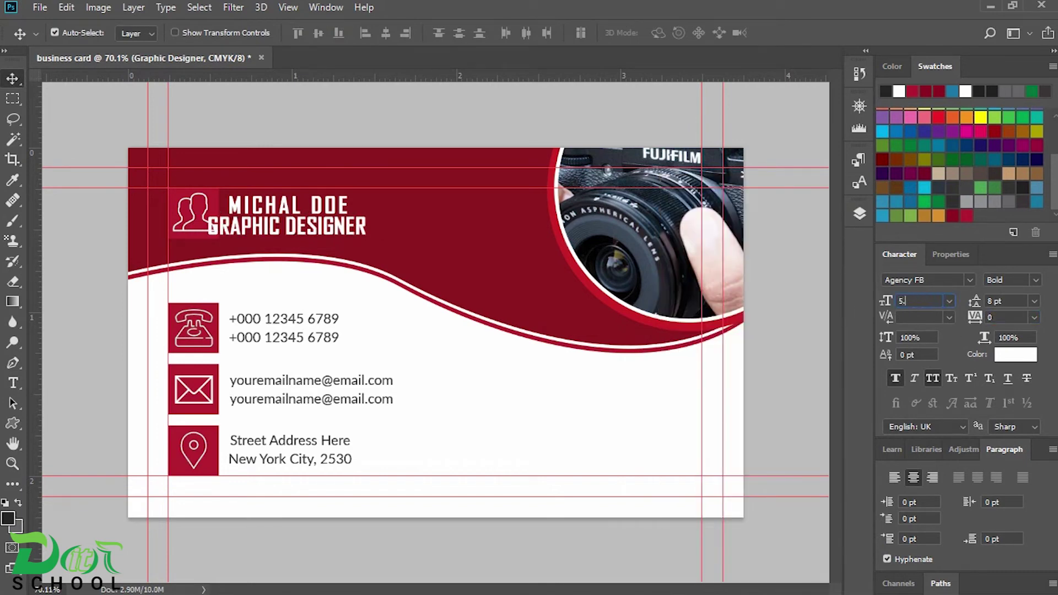
click(1036, 281)
click(1012, 294)
click(895, 378)
drag(298, 235, 279, 227)
- Group the name and job title layers and rename the group as name
shift+click(275, 207)
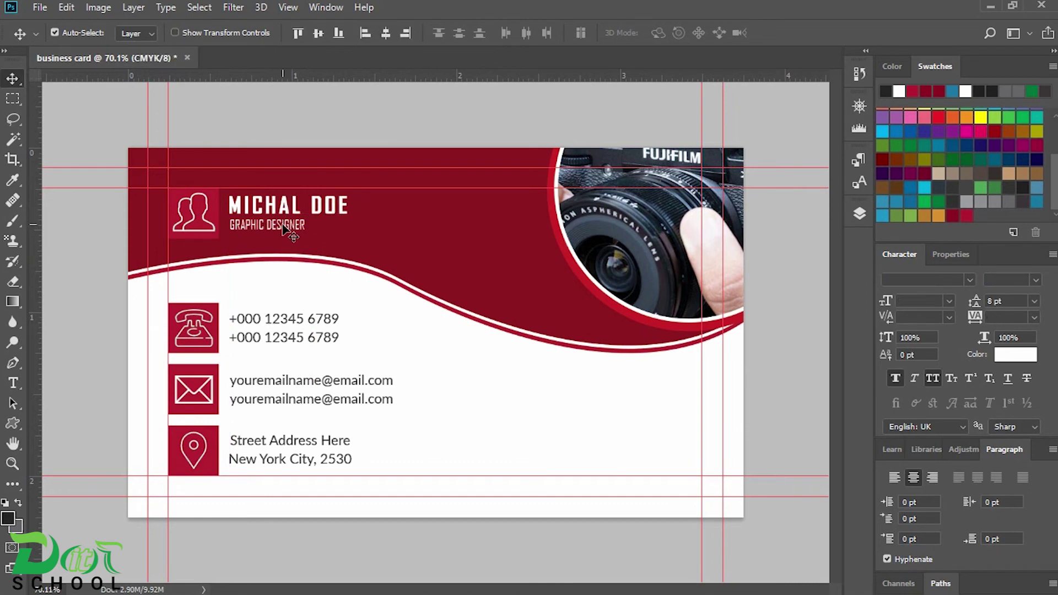
click(858, 214)
key(ctrl+g)
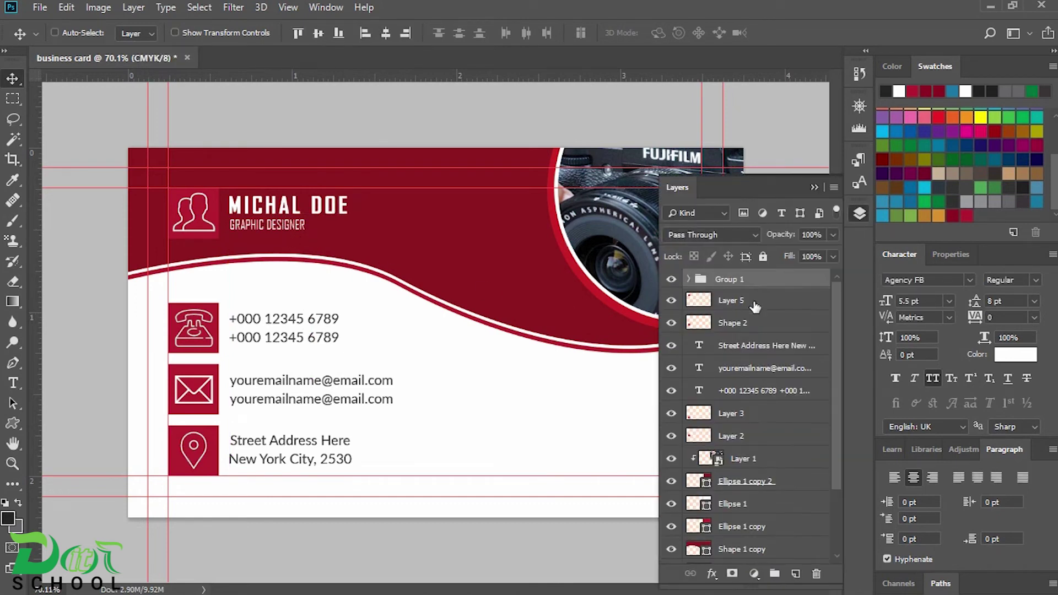
double_click(731, 279)
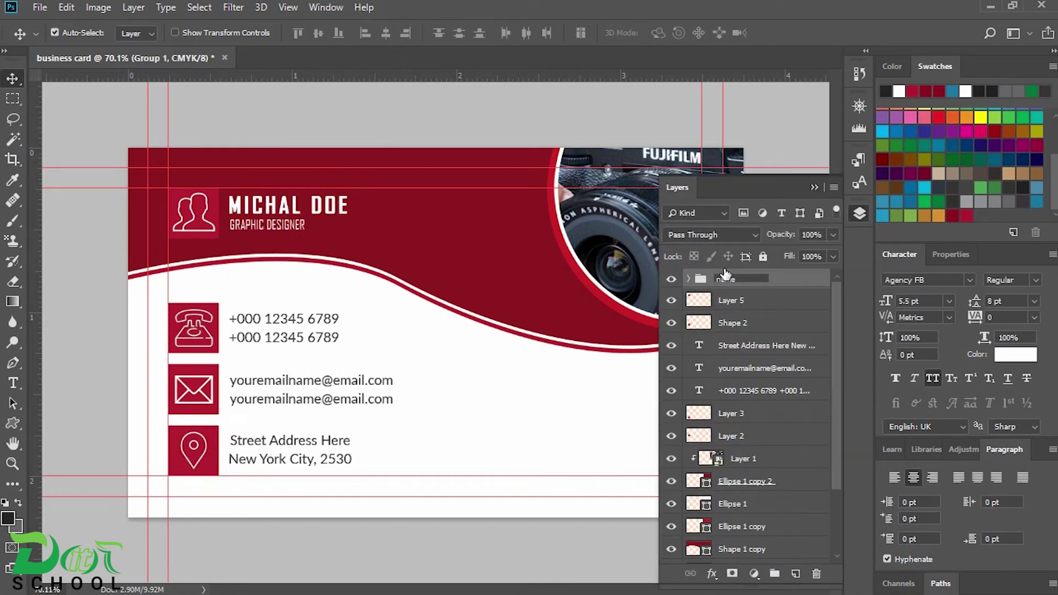
click(764, 300)
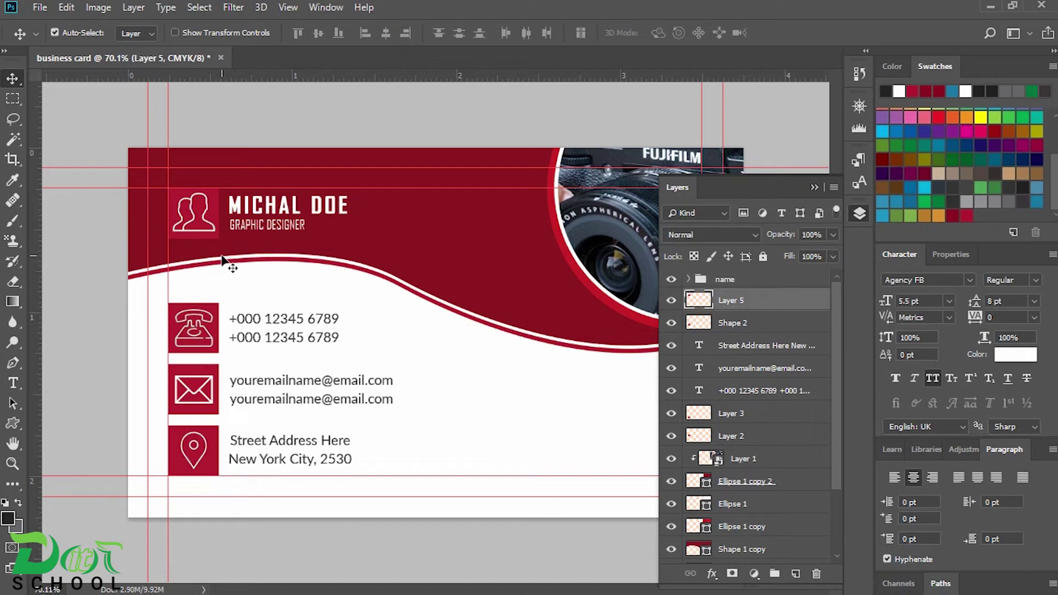
- Align the vertical centers of the name group and the people icon on Layer 5
click(735, 280)
shift+click(209, 211)
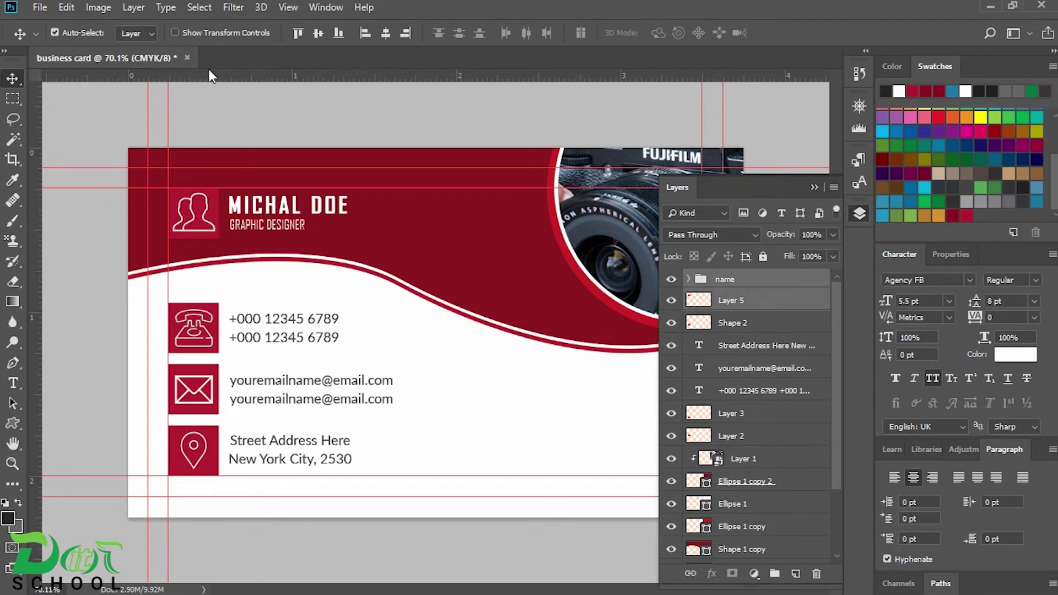
click(318, 33)
click(812, 188)
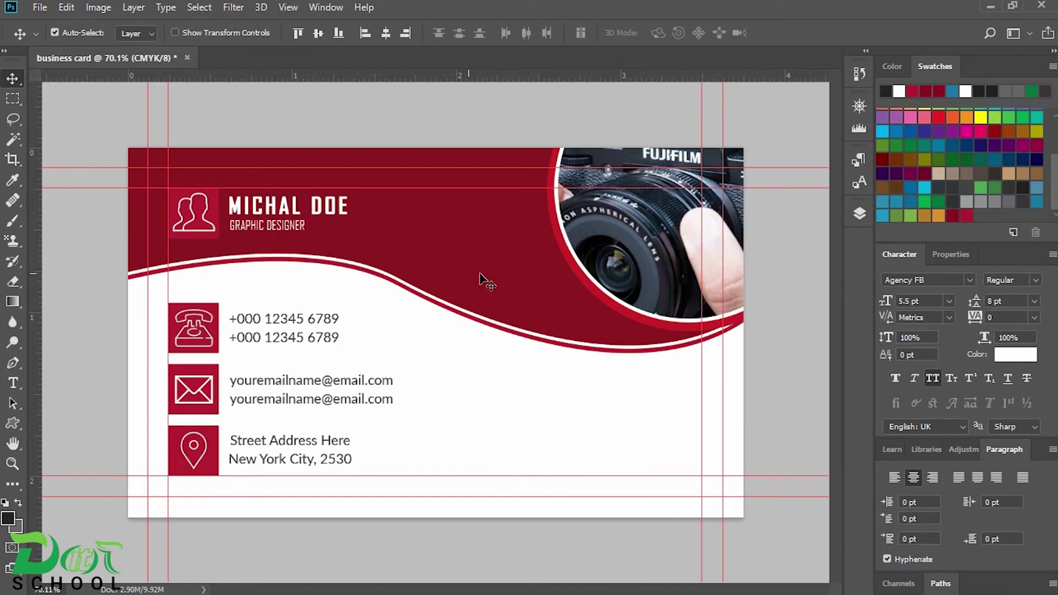
- Recolor the first word of the name text in the name group with a blue swatch
scroll(366, 284, up, 3)
drag(392, 231, 439, 279)
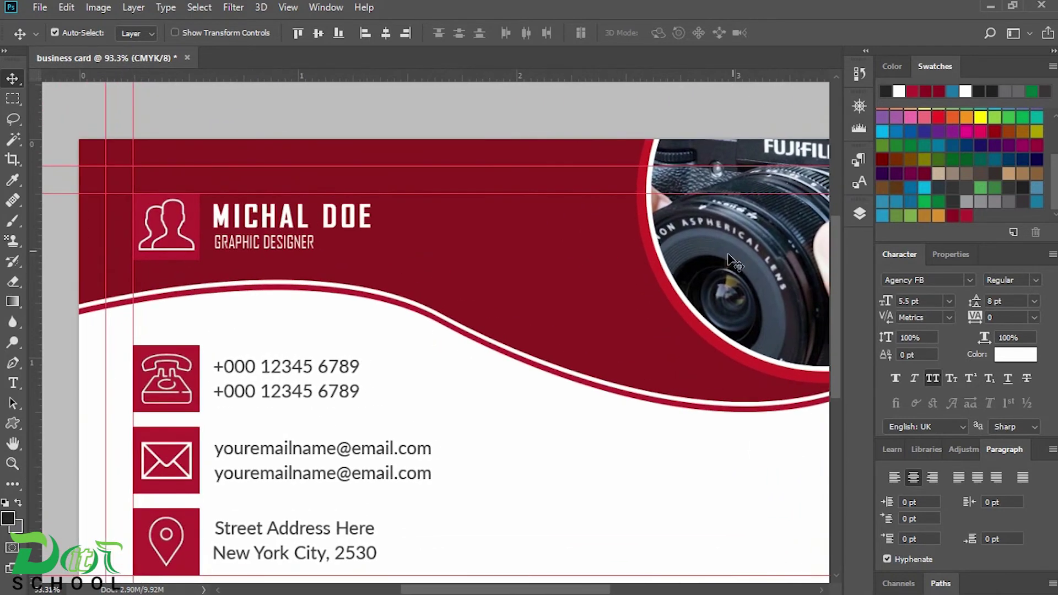
click(860, 215)
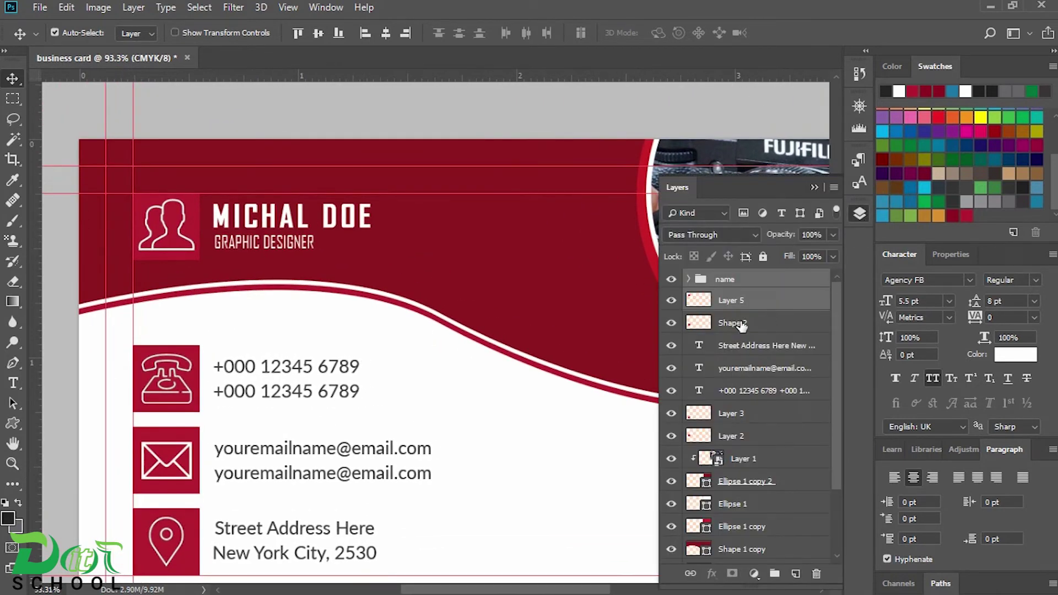
click(688, 279)
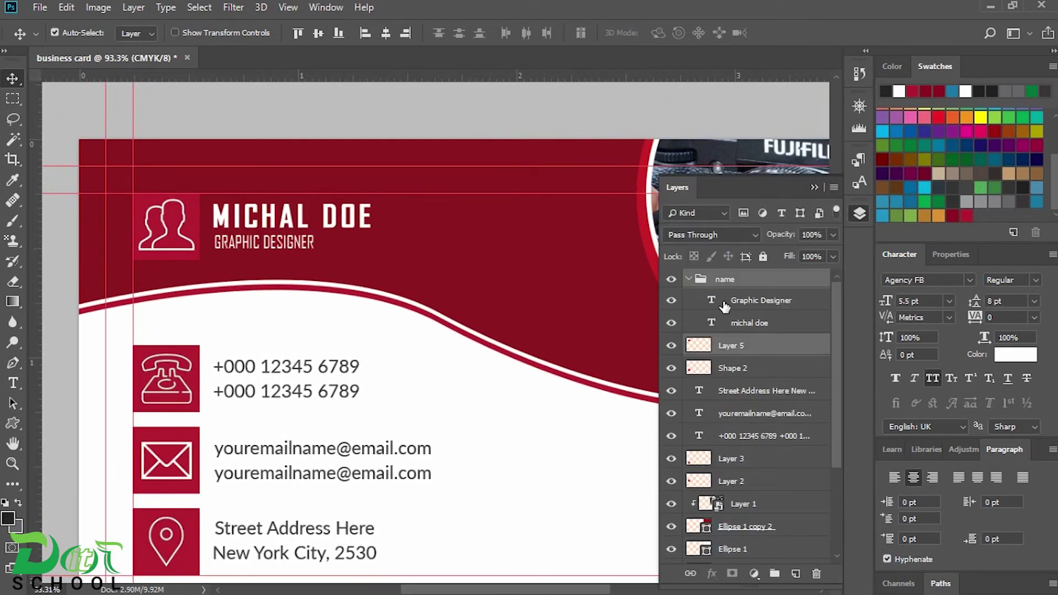
double_click(717, 302)
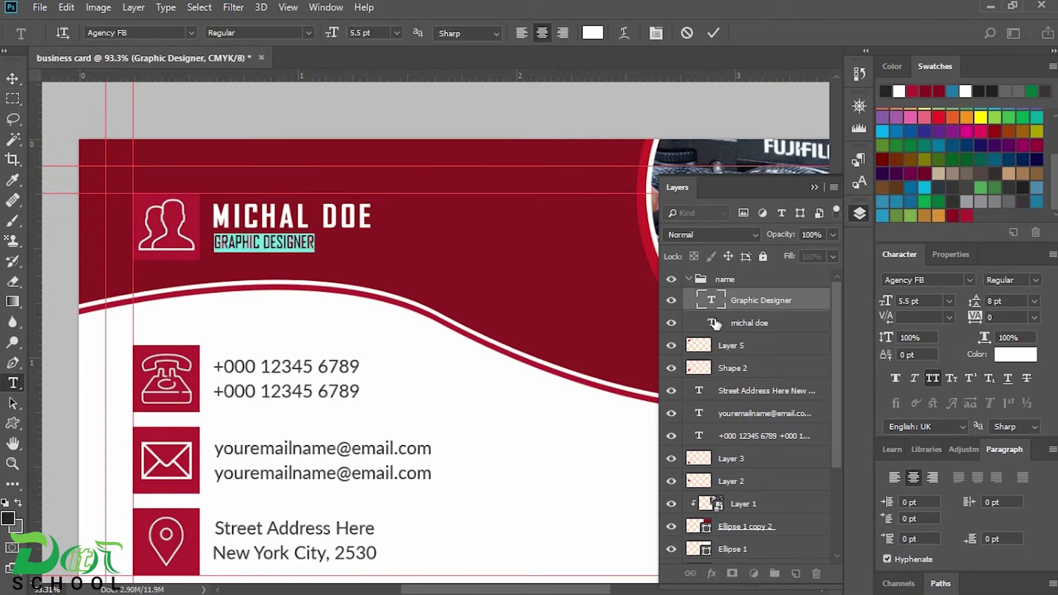
double_click(715, 324)
drag(312, 216, 174, 216)
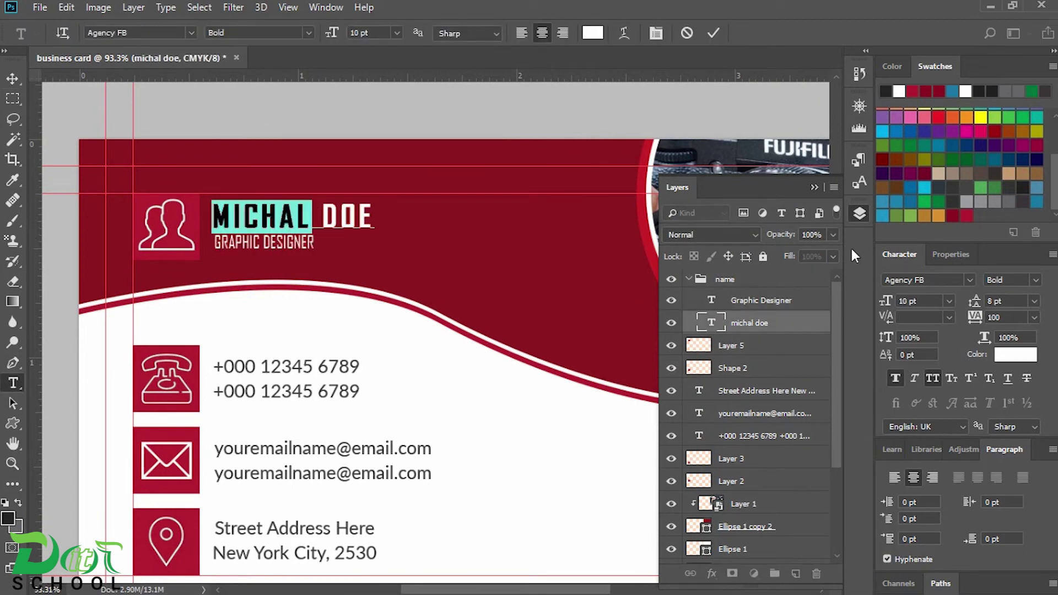
click(1034, 199)
click(13, 79)
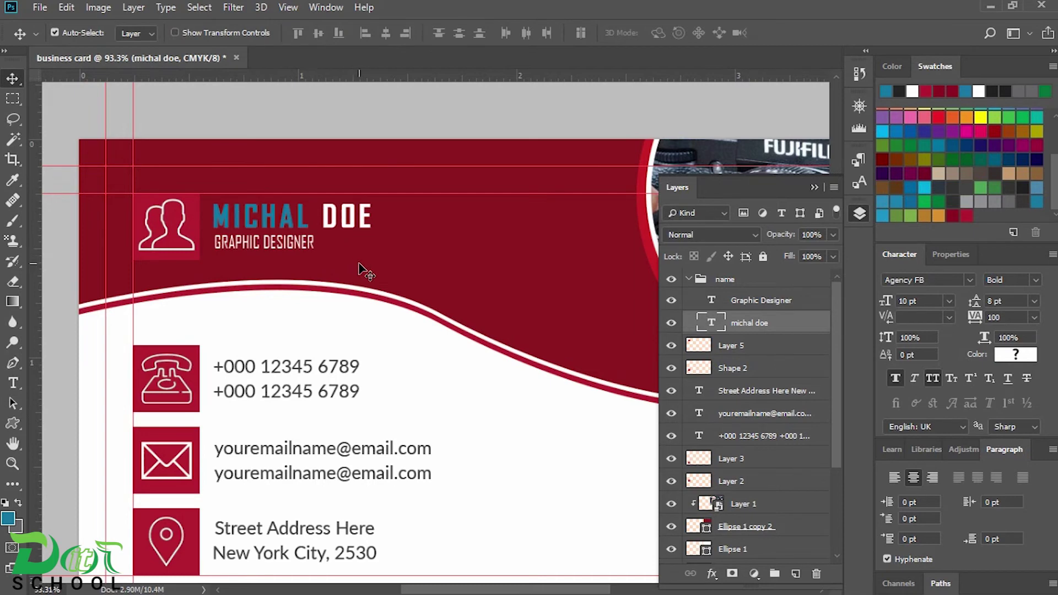
- Recolor the whole Graphic Designer job title with the light blue swatch
double_click(714, 301)
click(891, 207)
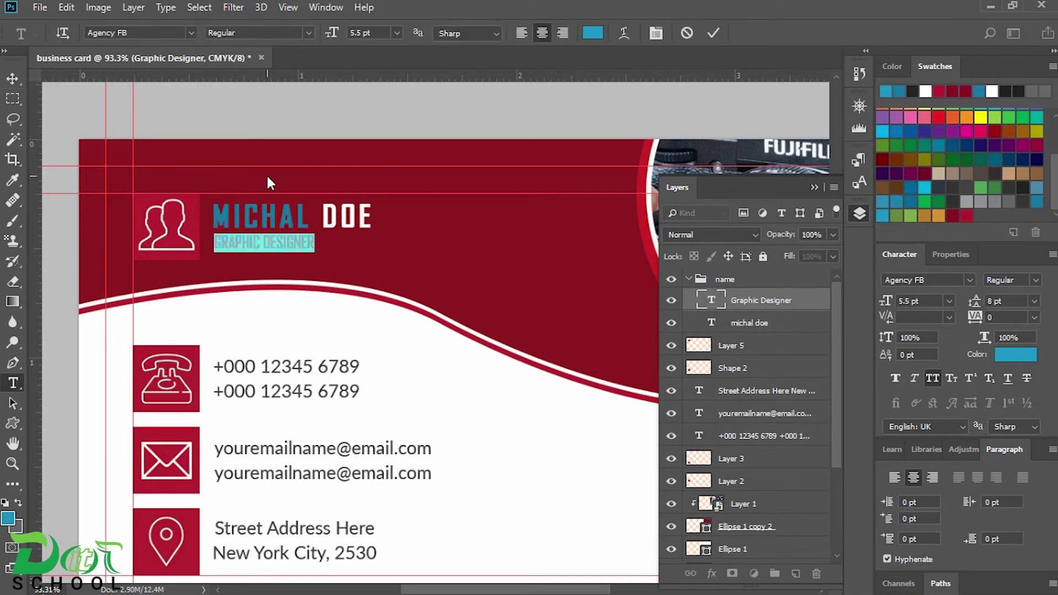
click(13, 81)
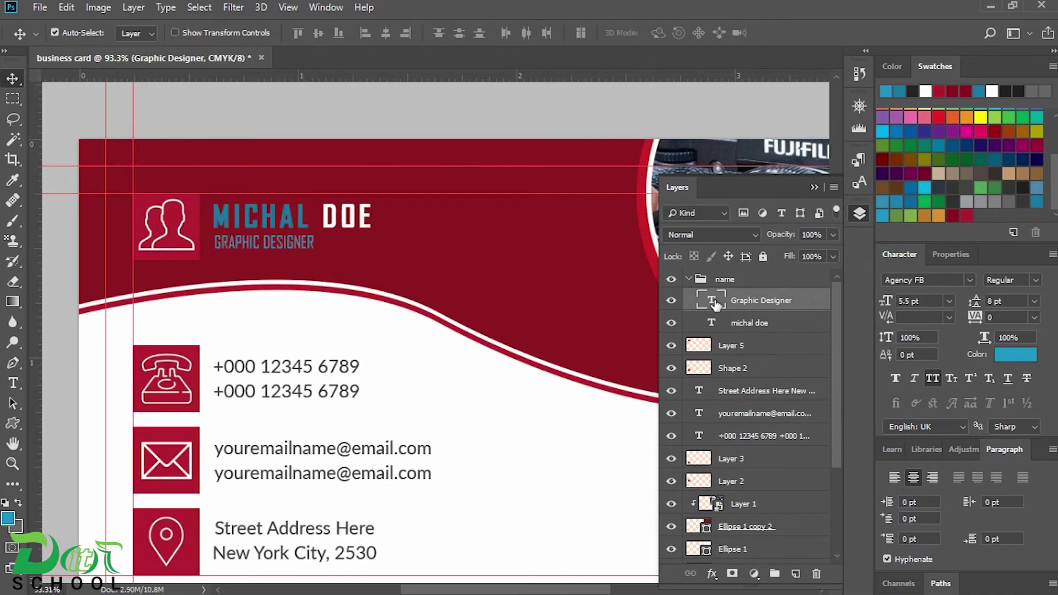
- Set the word Graphic in the job title to white (ffffff)
double_click(714, 301)
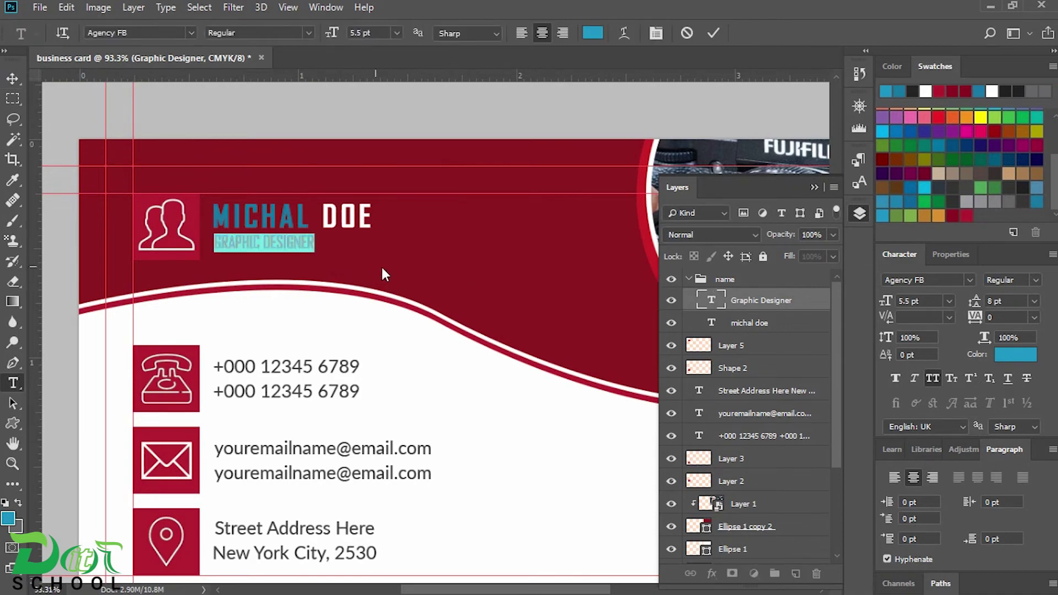
double_click(261, 241)
click(7, 518)
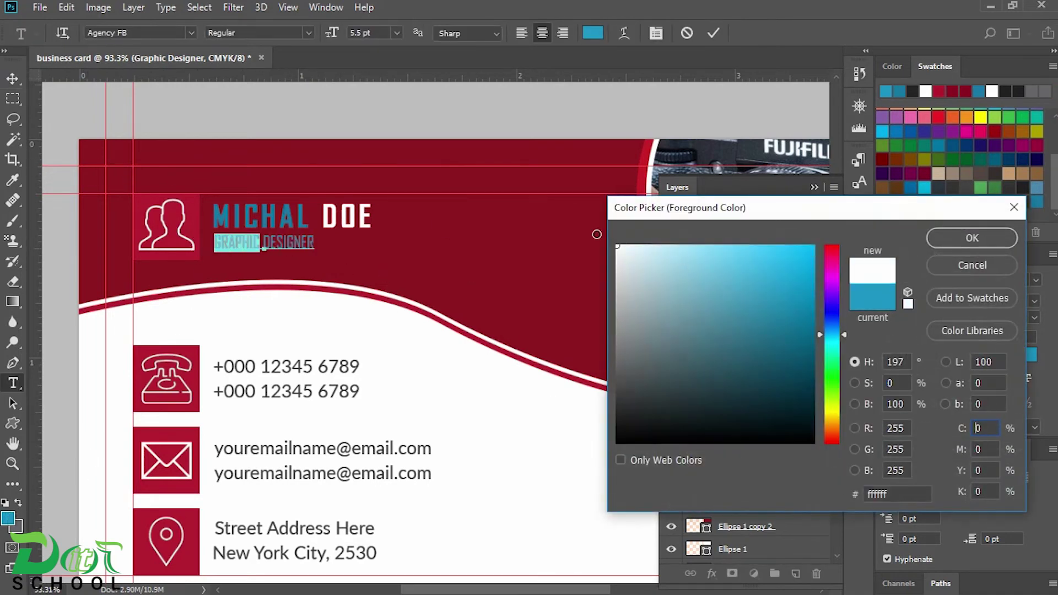
click(972, 238)
click(12, 78)
scroll(378, 296, down, 1)
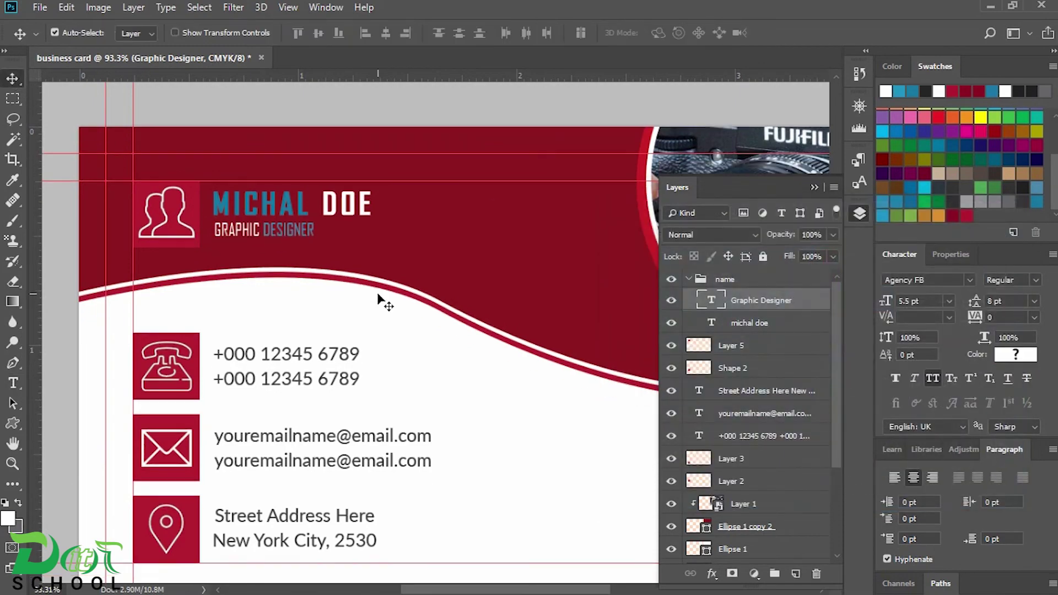
scroll(380, 294, down, 2)
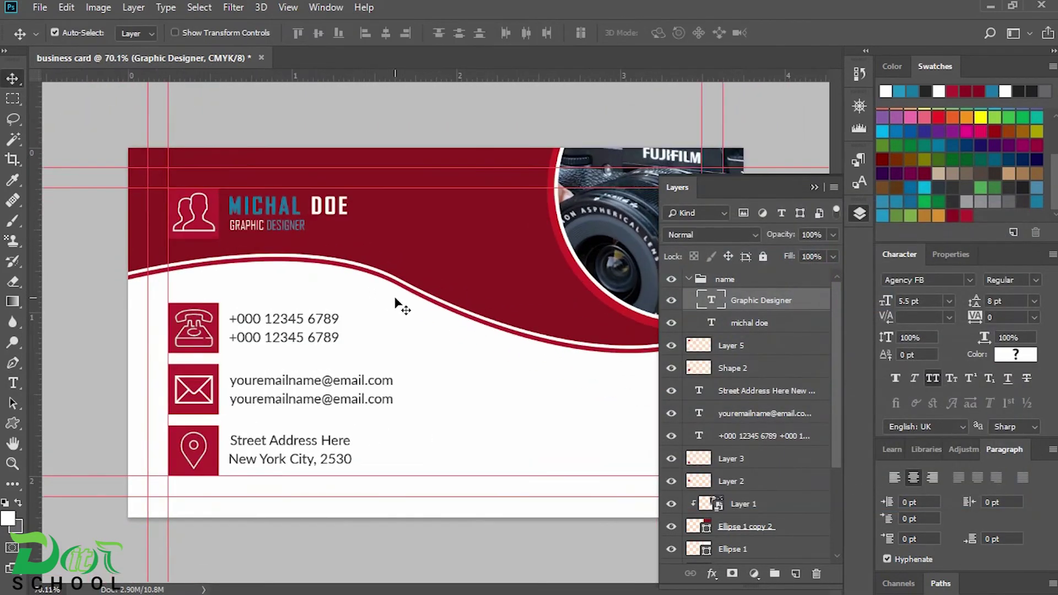
click(814, 187)
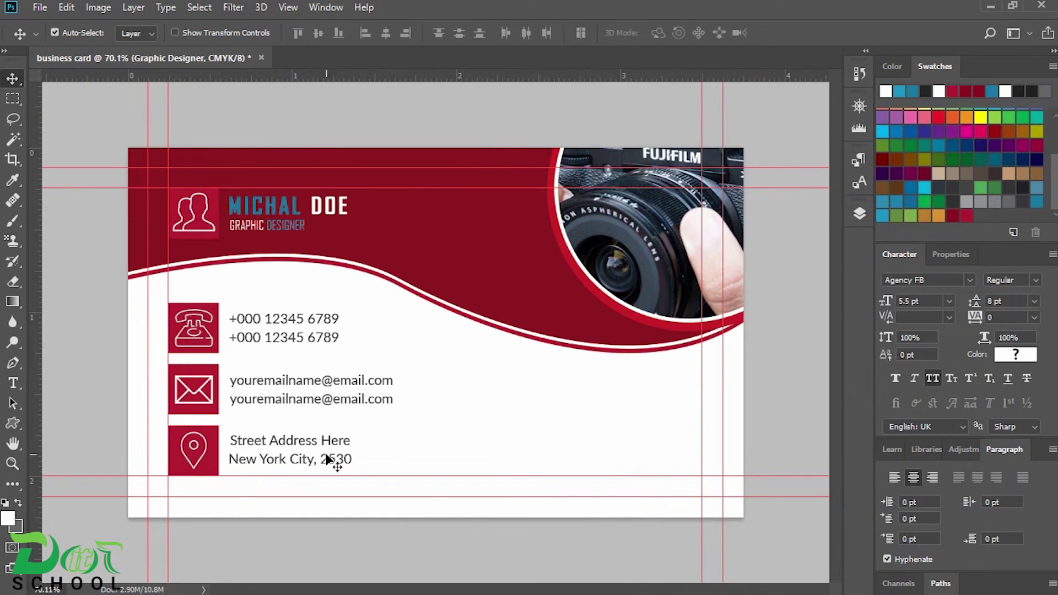
- Draw a Fleur-De-Lis custom shape about 142 × 149 px in the white area below the camera photo
click(12, 423)
click(83, 499)
click(609, 34)
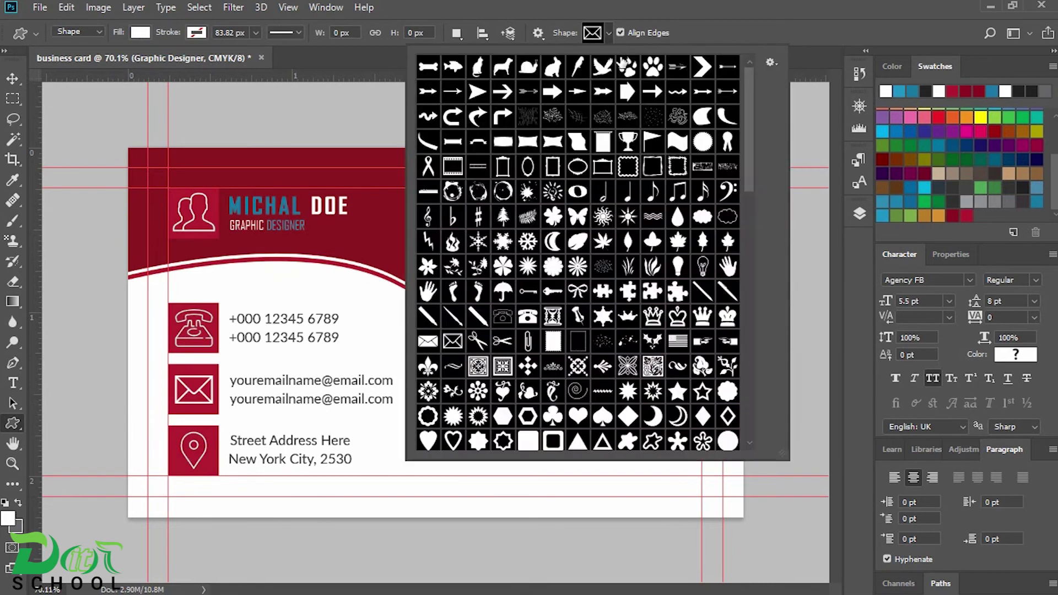
scroll(747, 146, down, 2)
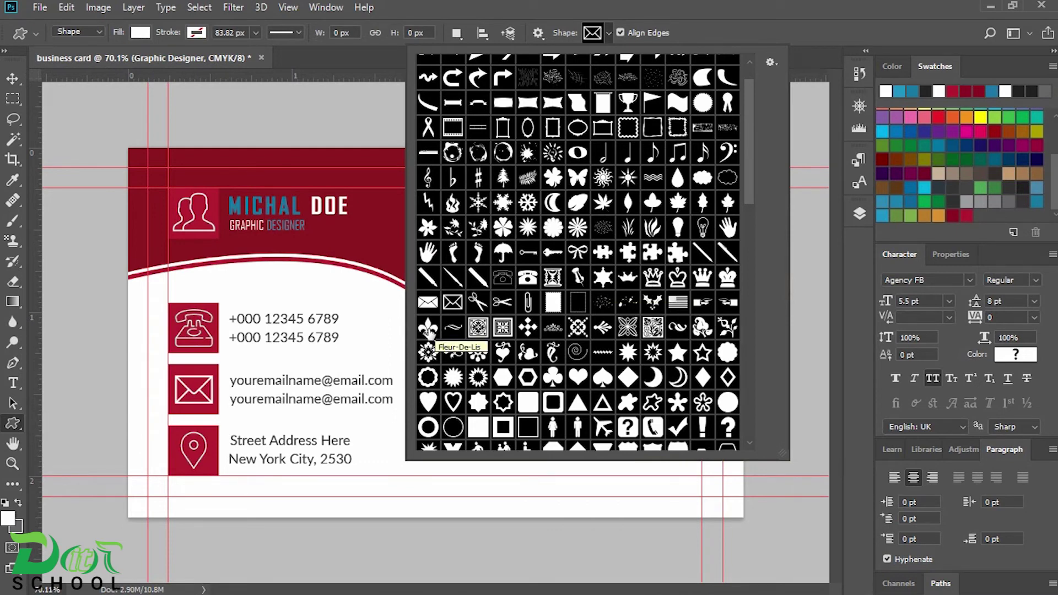
click(429, 331)
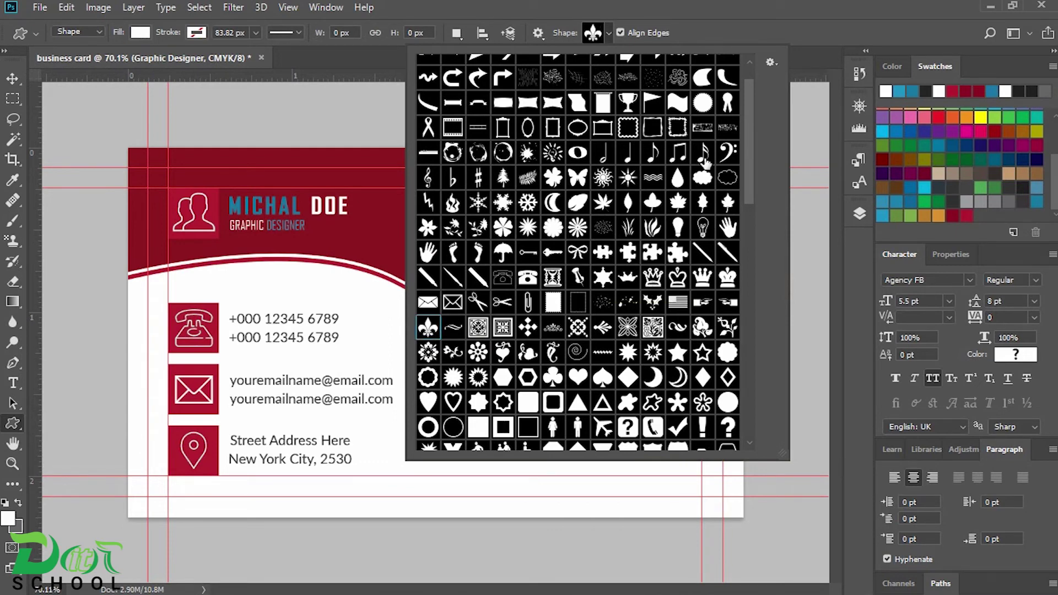
click(788, 73)
drag(575, 394, 654, 476)
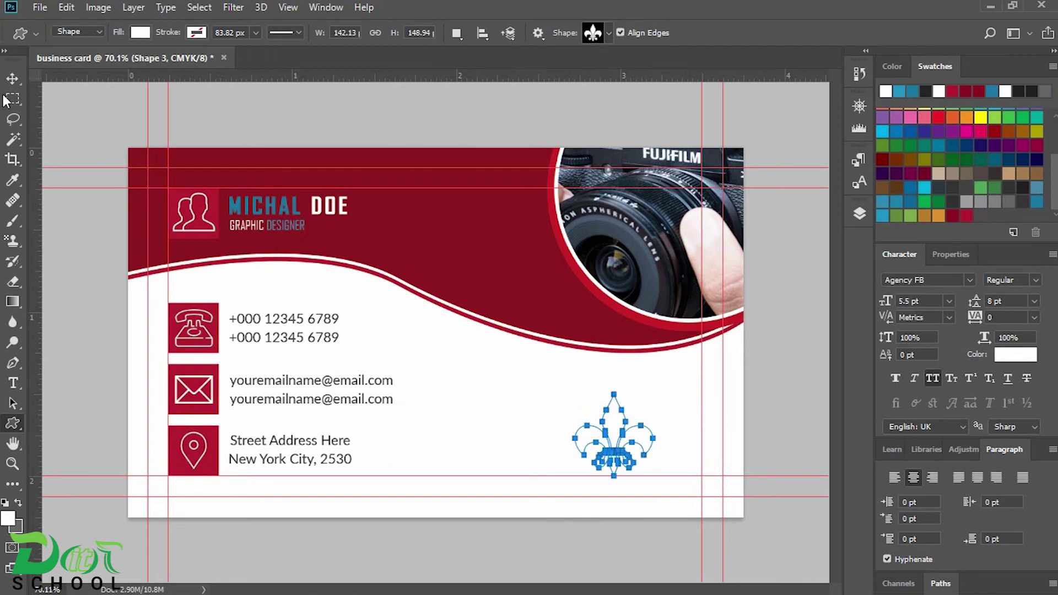
click(12, 77)
drag(463, 401, 463, 401)
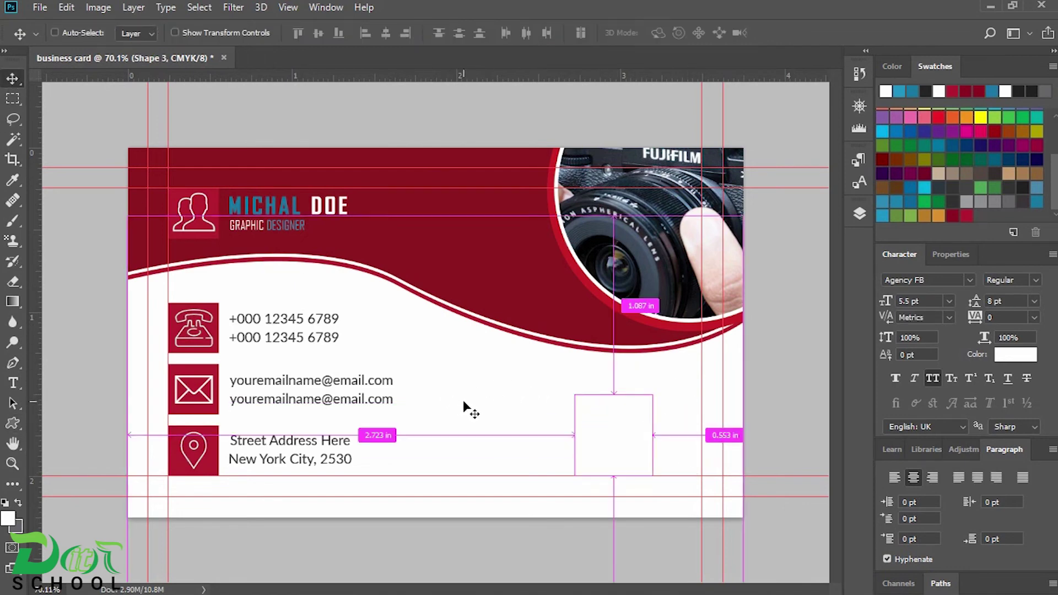
key(ctrl+t)
key(Return)
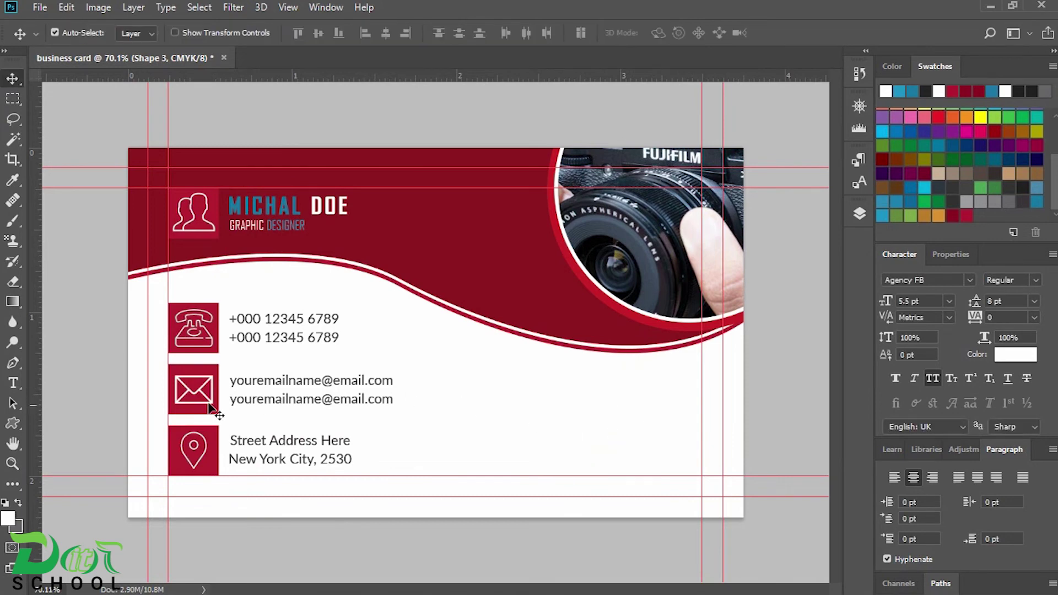
- Sample the dark red of the header wave as the foreground color and copy its hex code
click(13, 421)
click(141, 32)
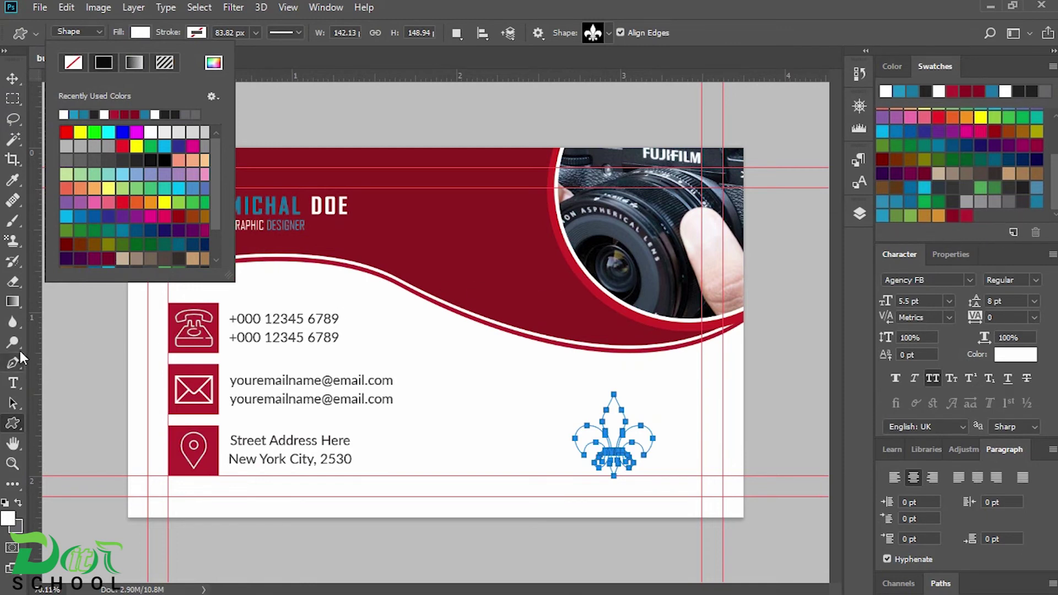
click(12, 182)
click(523, 239)
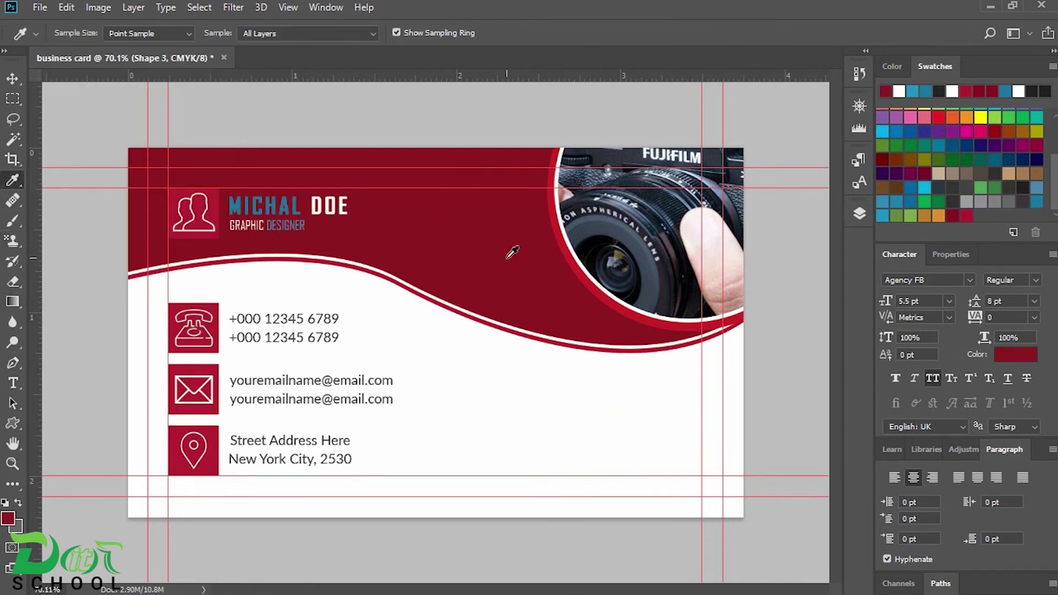
click(8, 518)
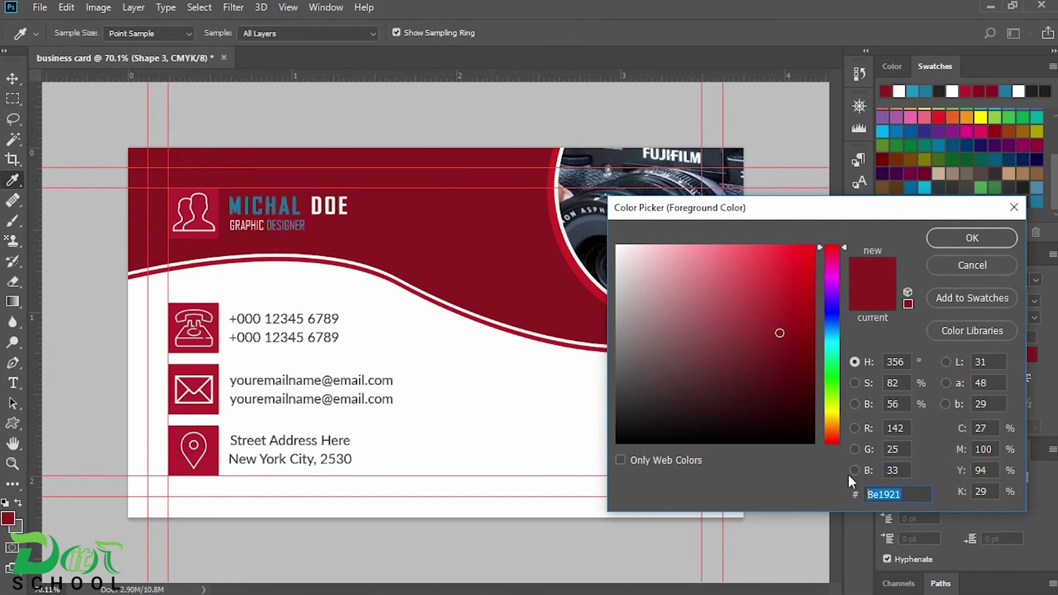
click(991, 237)
- Fill the fleur-de-lis shape with dark red 8e1921 and move it up closer to the wave
click(13, 423)
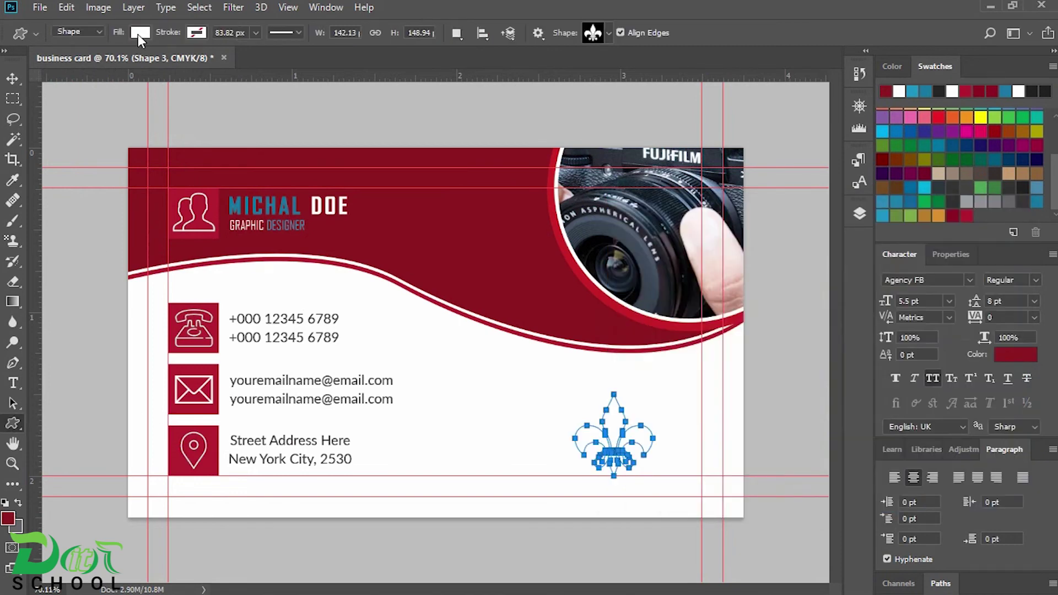
click(140, 33)
click(213, 62)
click(898, 494)
text(8e1921)
click(970, 239)
key(v)
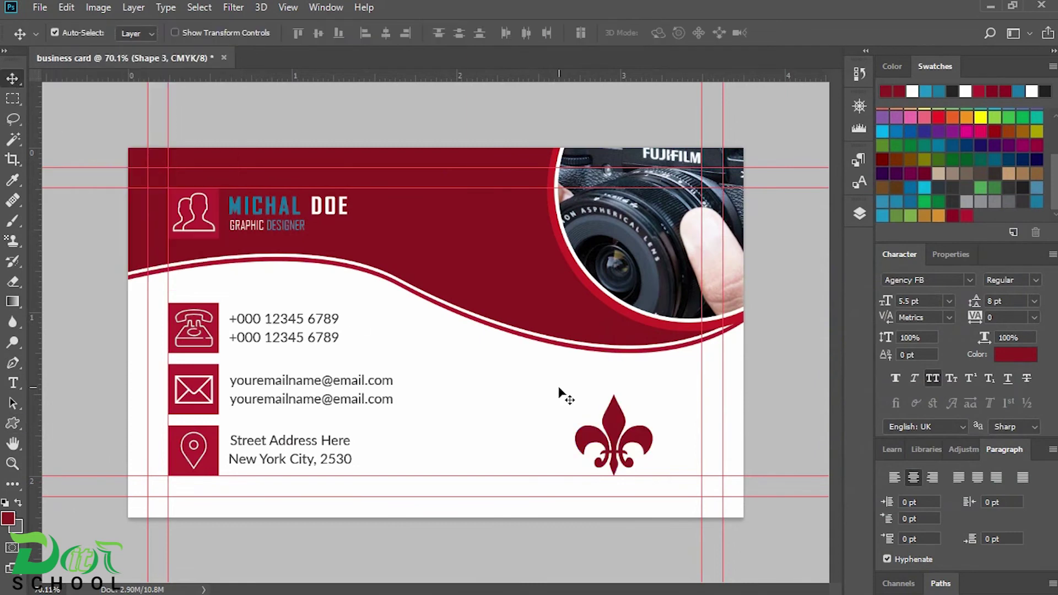
drag(615, 425, 615, 392)
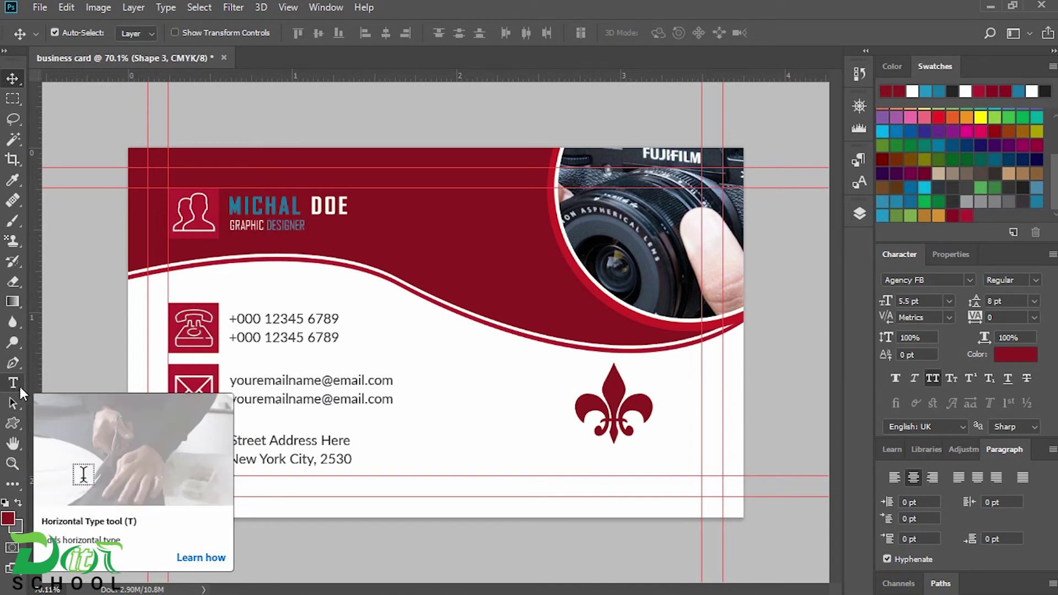
- Add the text BEST PHOTOGRAPHER, copied from tutorial.txt in Notepad, in the white area below the fleur-de-lis
click(21, 391)
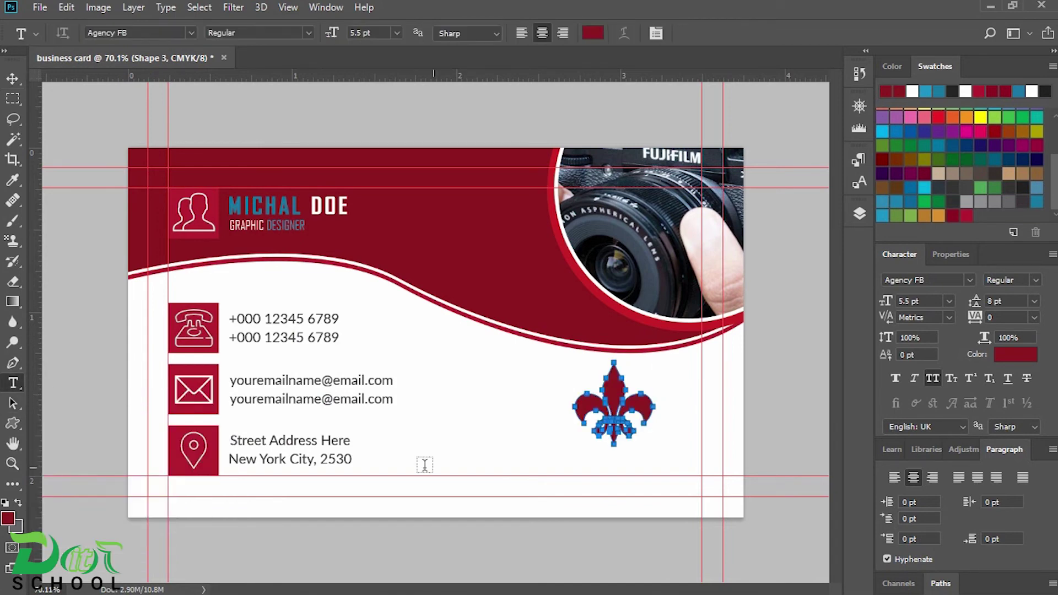
click(860, 215)
click(515, 459)
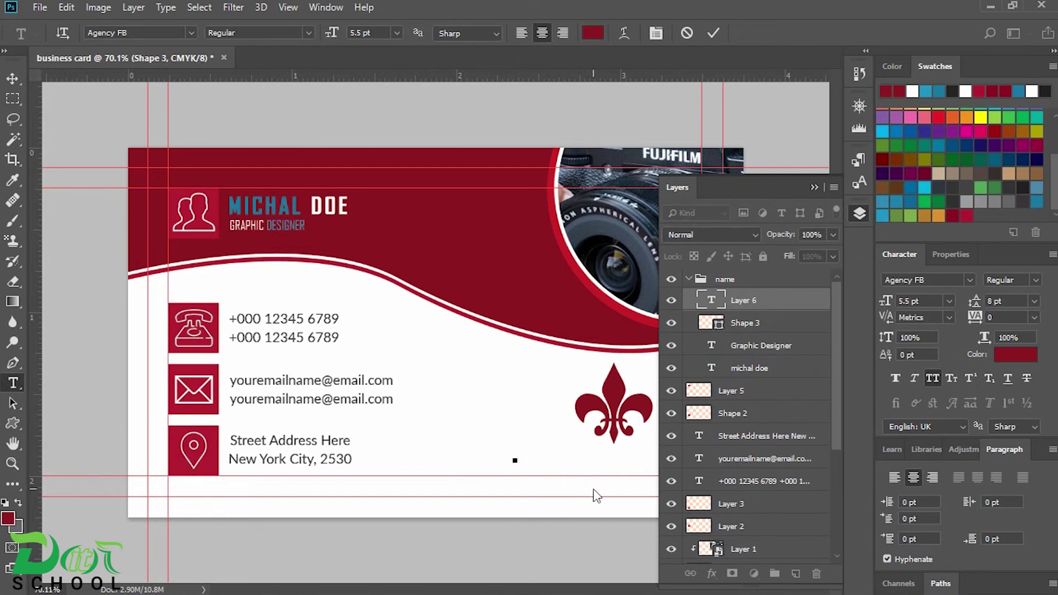
click(706, 583)
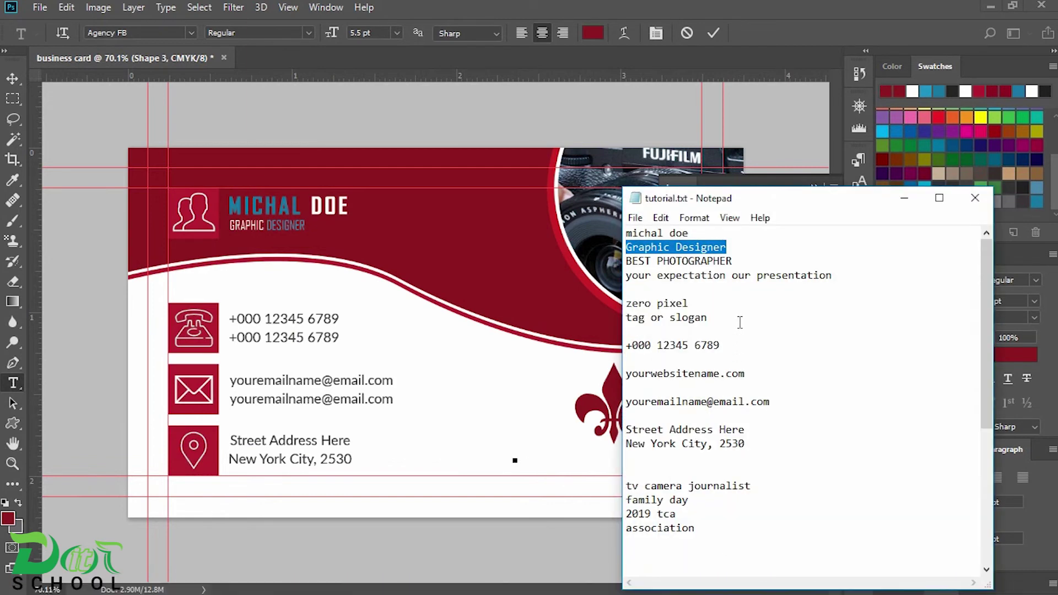
drag(743, 263, 612, 264)
key(ctrl+c)
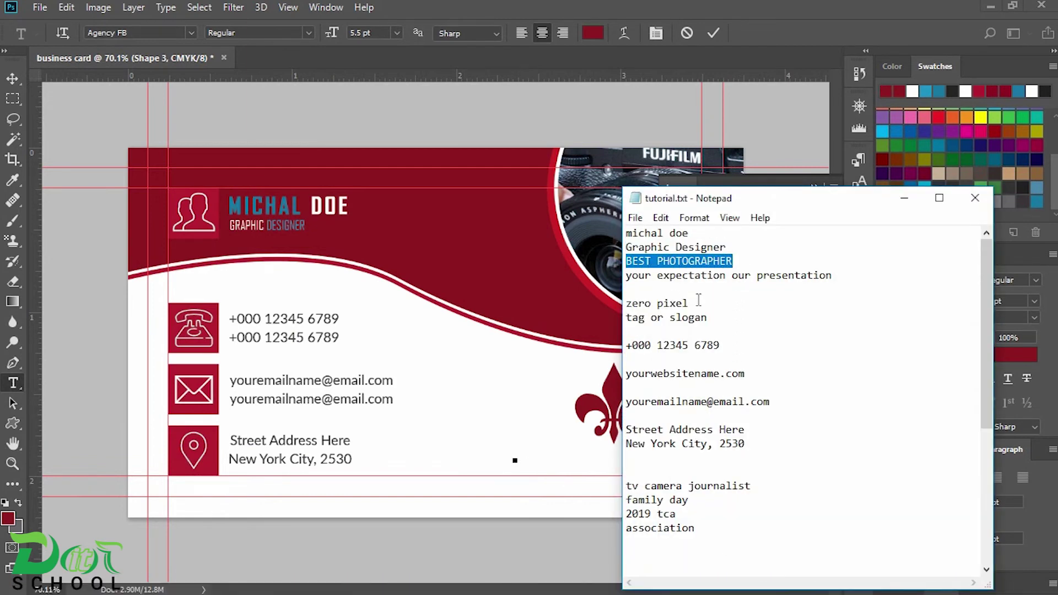
click(905, 203)
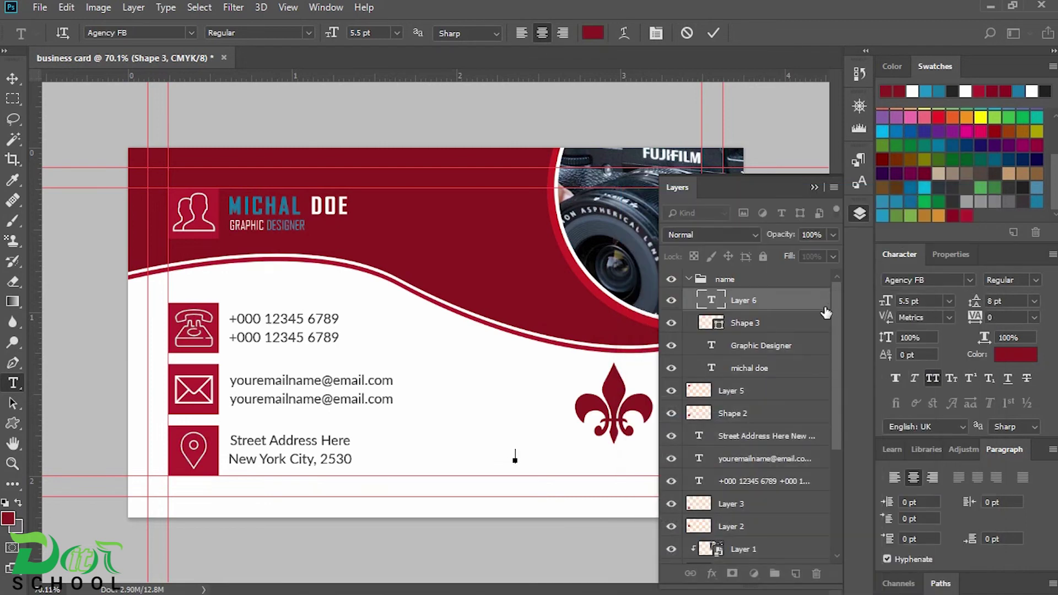
key(ctrl+v)
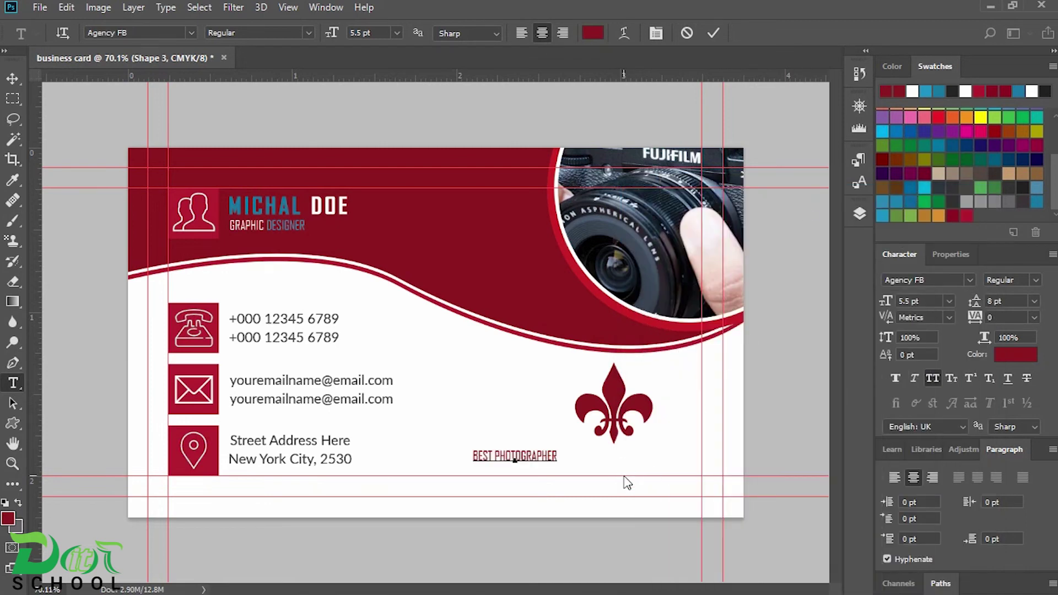
click(12, 78)
- Format the BEST PHOTOGRAPHER text as Lato Bold at 8 pt
click(928, 280)
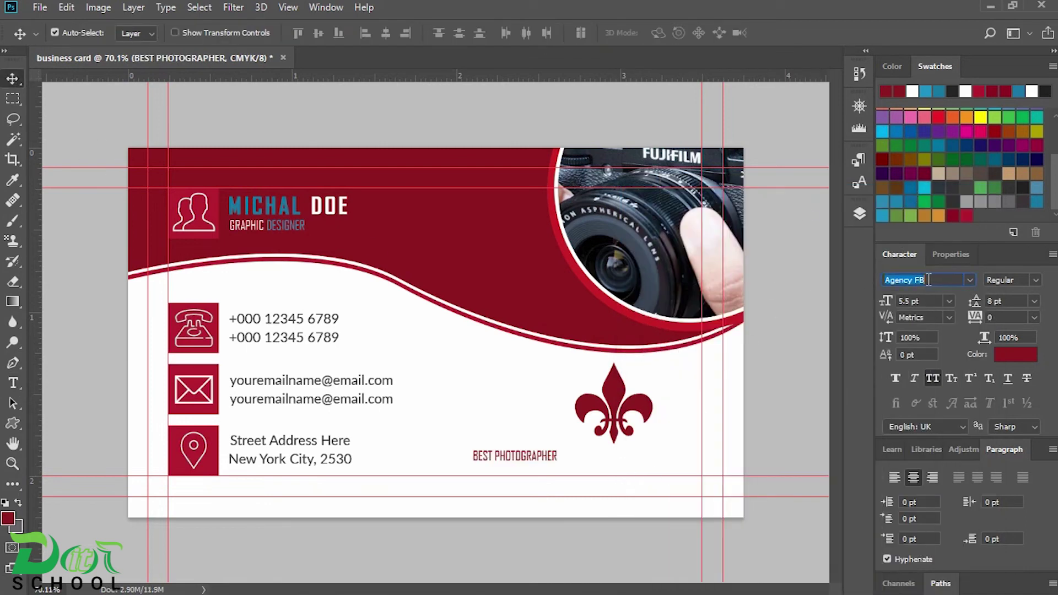
text(lato)
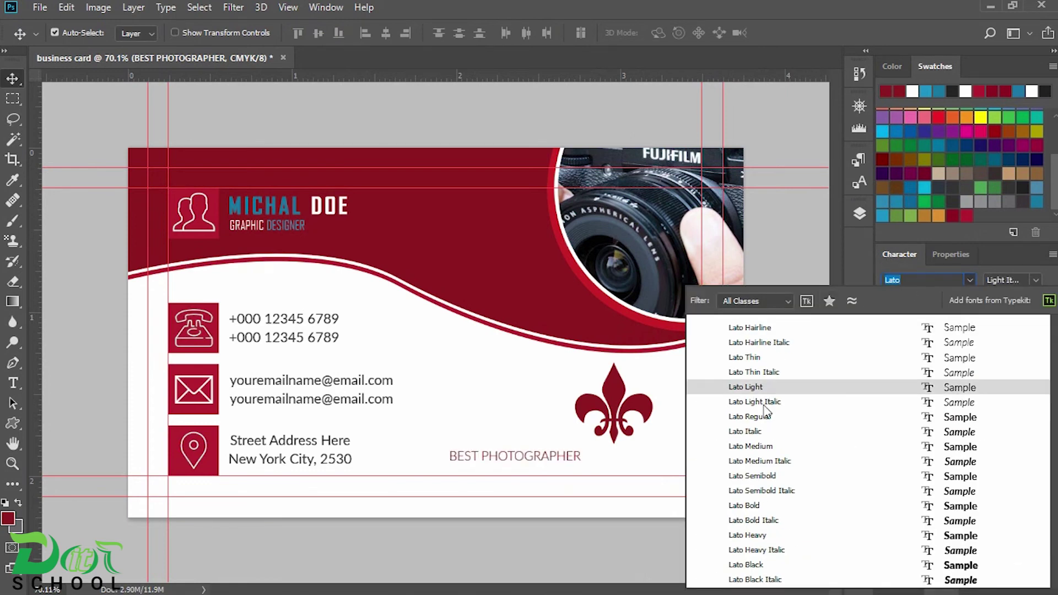
click(771, 505)
click(930, 300)
text(8)
key(Return)
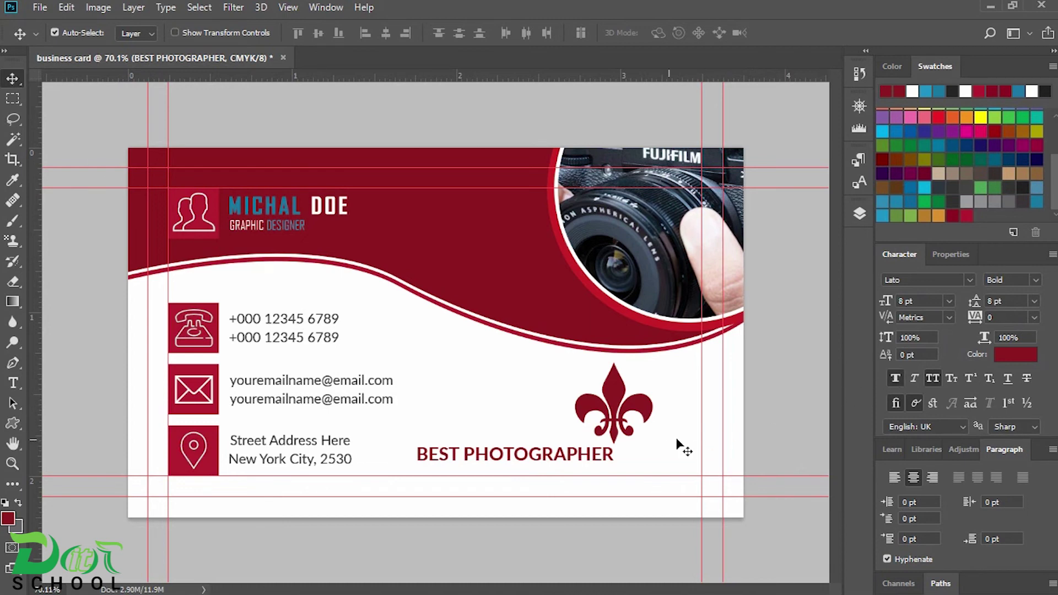
- Place BEST PHOTOGRAPHER against the card's right inner margin guide and center the fleur-de-lis above it
drag(523, 456, 602, 454)
drag(619, 403, 597, 403)
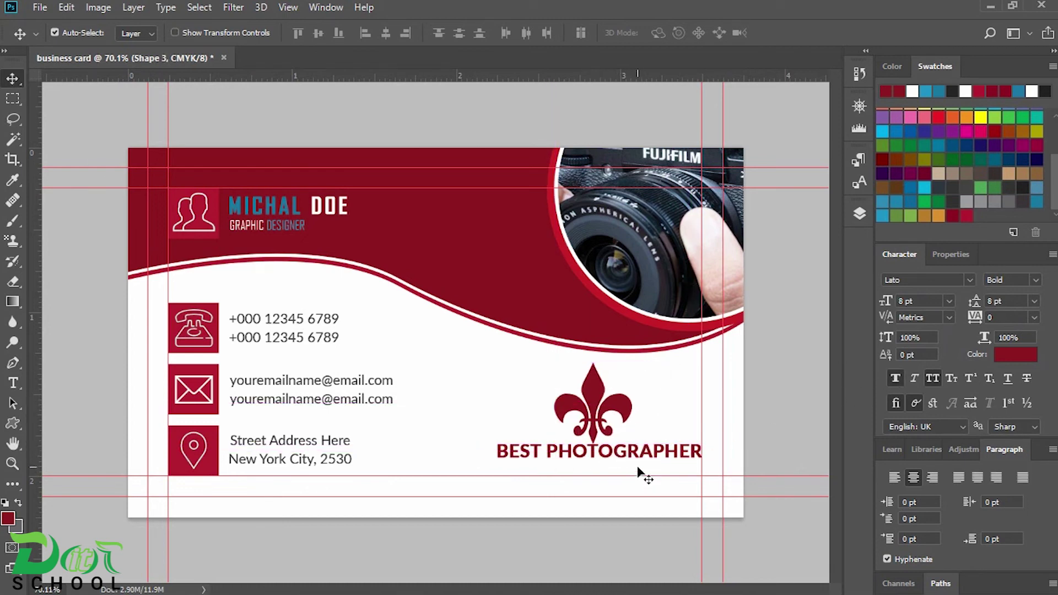
- Align the fleur-de-lis and the BEST PHOTOGRAPHER text by their horizontal centers
click(858, 215)
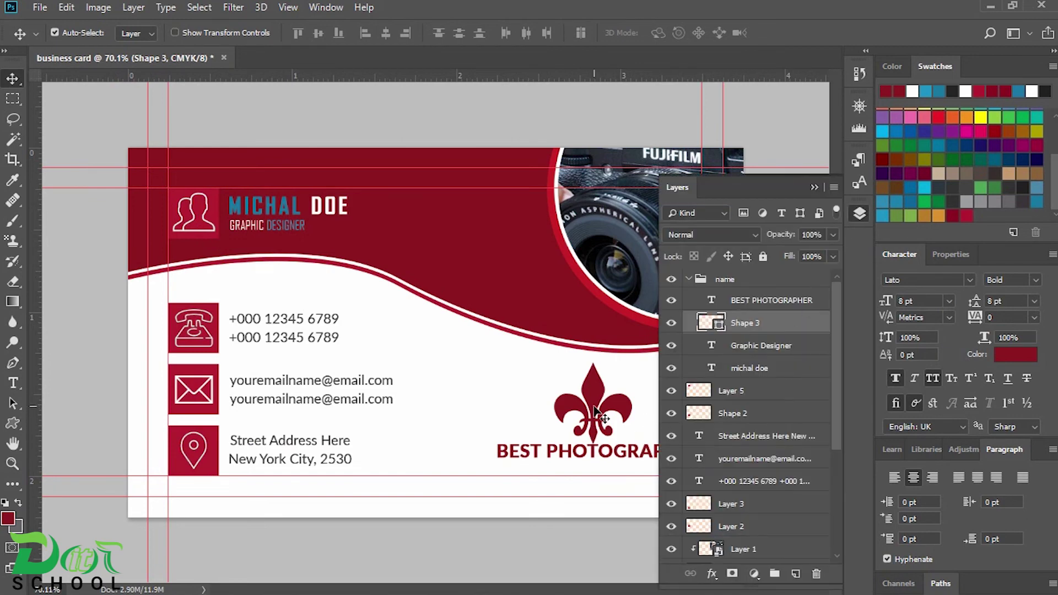
shift+click(599, 457)
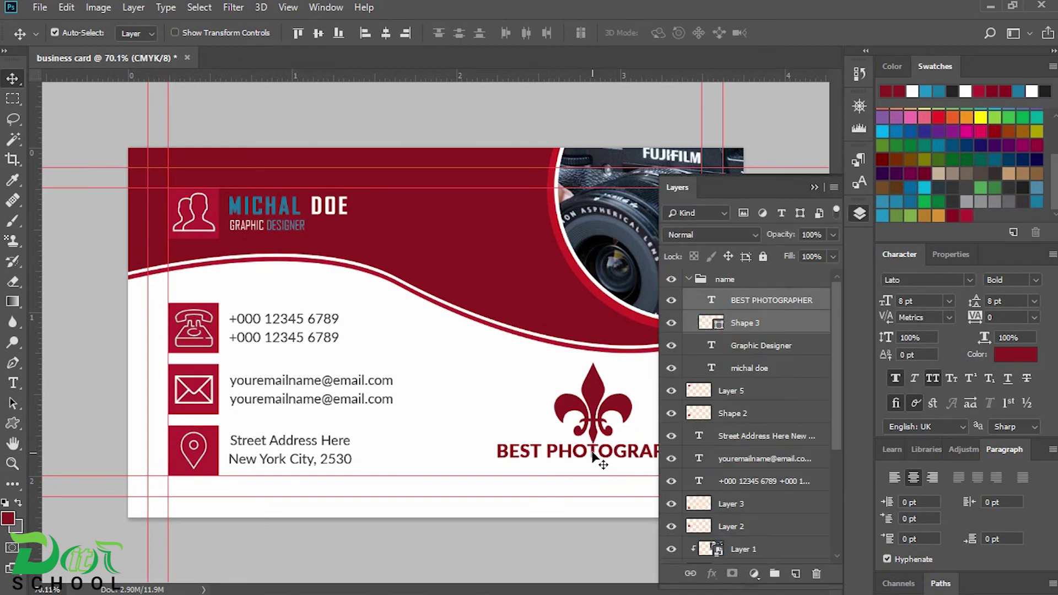
click(385, 33)
click(792, 238)
drag(625, 462, 618, 476)
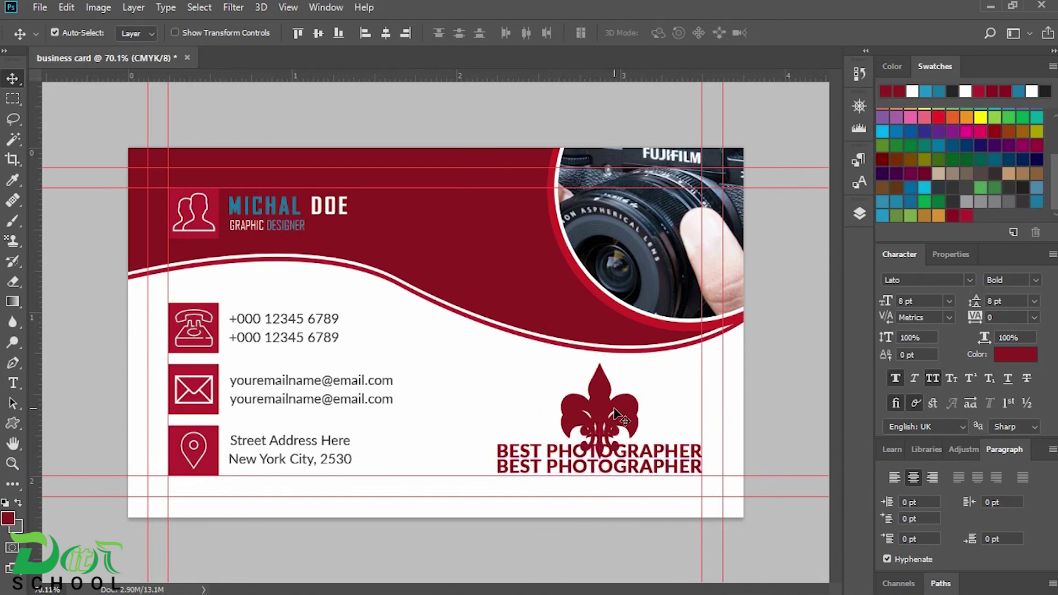
key(ctrl+z)
drag(631, 452, 632, 466)
key(ctrl+z)
- Duplicate only the BEST PHOTOGRAPHER text and place the copy directly beneath the original
click(858, 215)
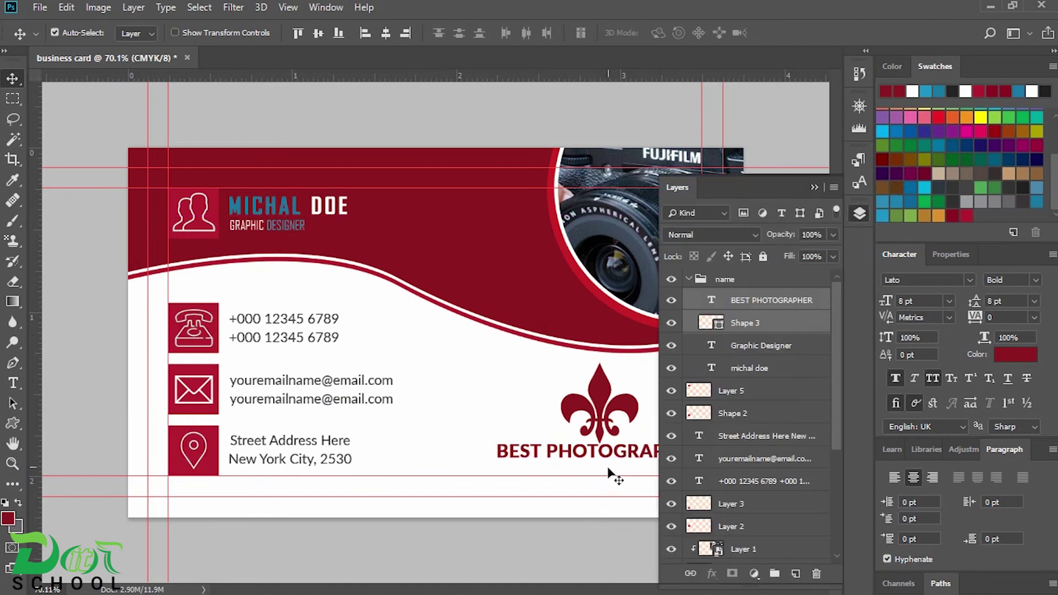
click(586, 530)
drag(623, 460, 616, 472)
- Replace the wording of the duplicated text line with YOUR TITLE IS HERE
double_click(712, 301)
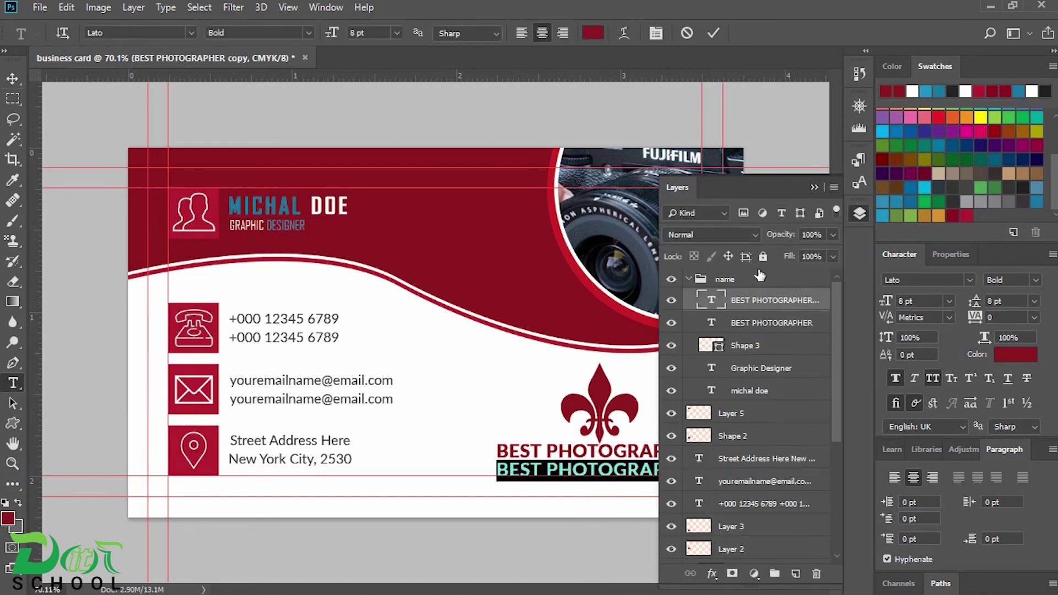
text(Y)
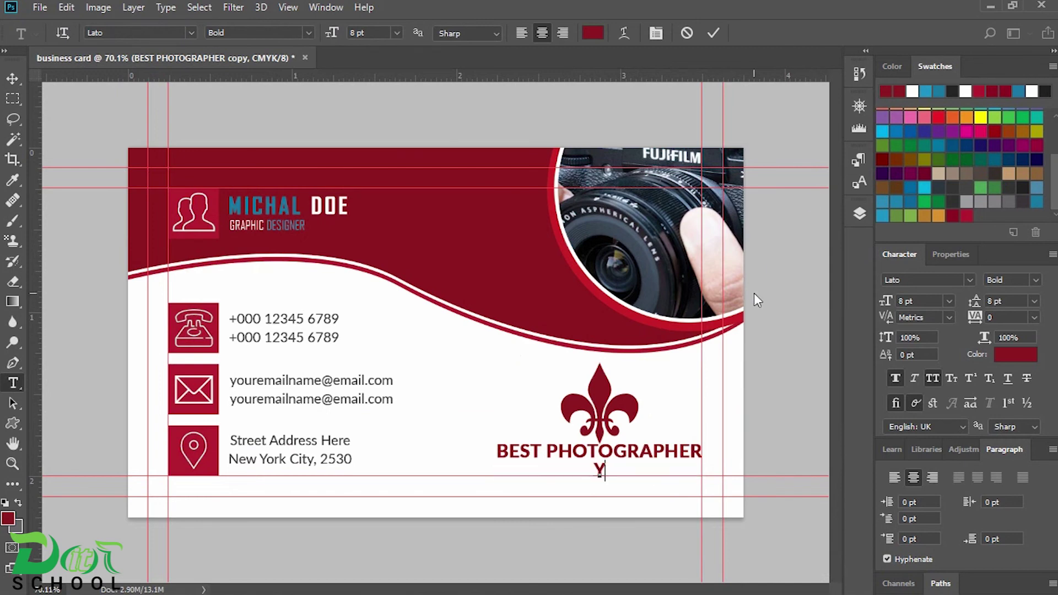
text(OUR TI)
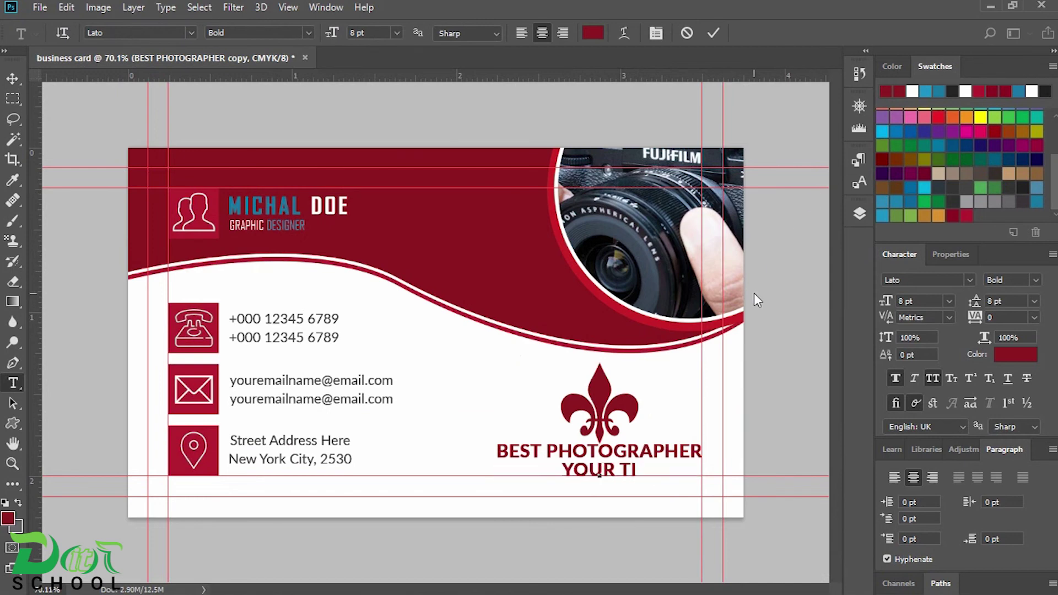
text(TL)
key(BackSpace)
text(TLE )
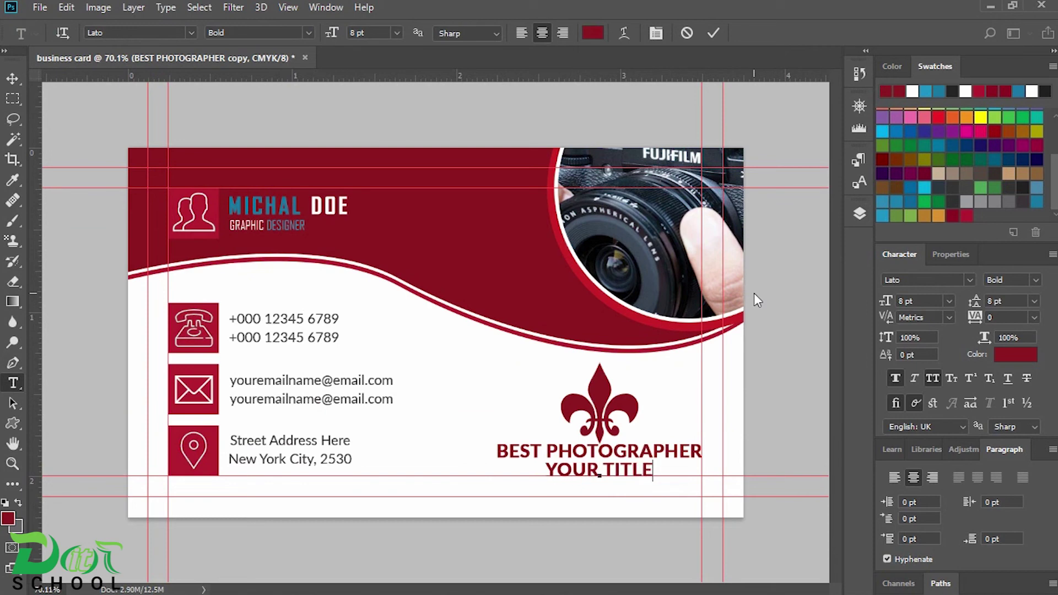
text(IS HERE)
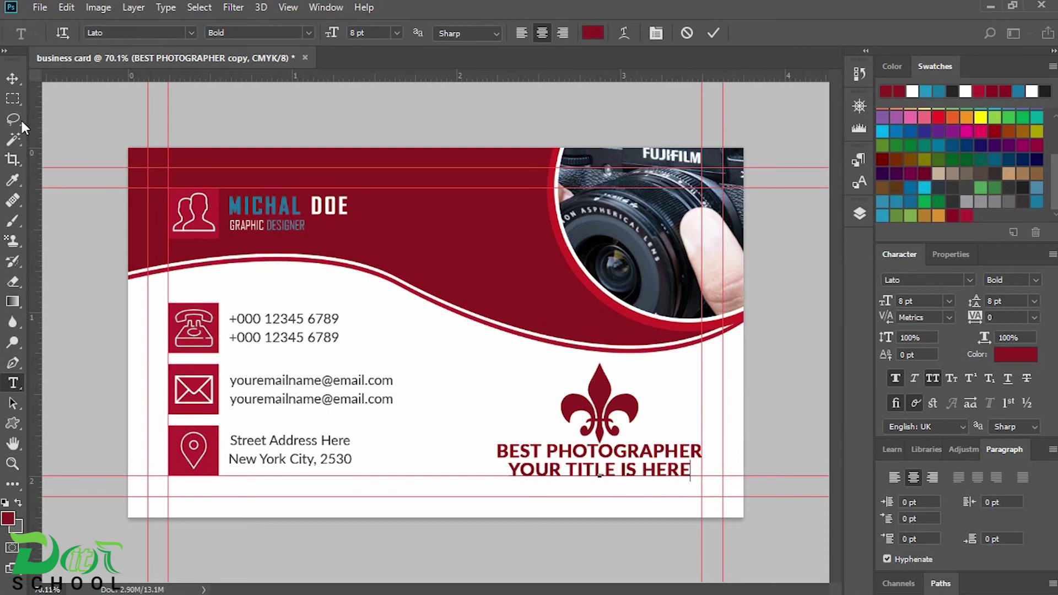
click(12, 78)
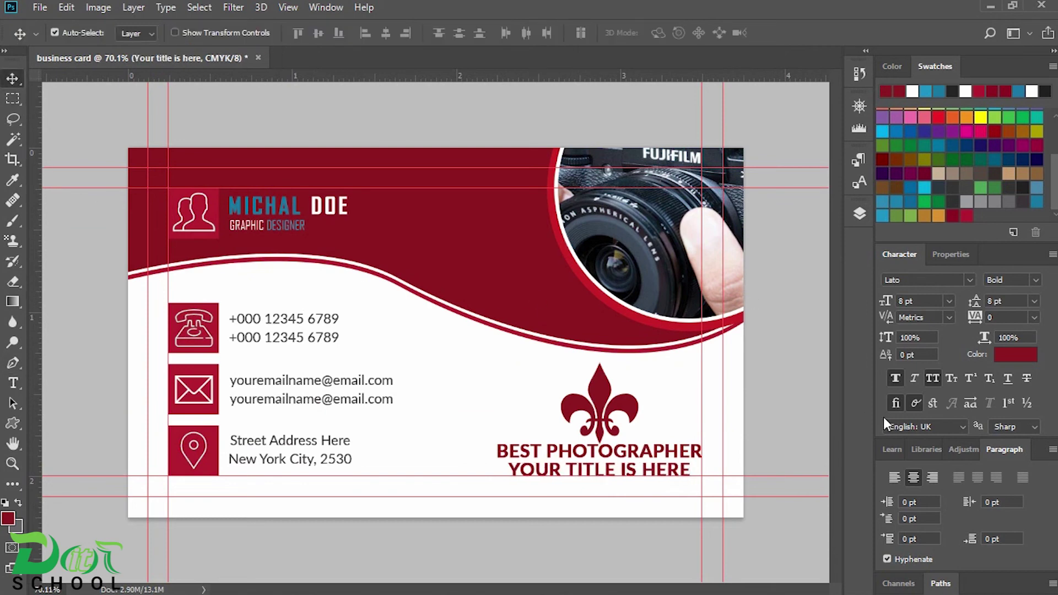
- Turn off faux bold for YOUR TITLE IS HERE and set its Lato style to Regular
click(894, 378)
click(1033, 282)
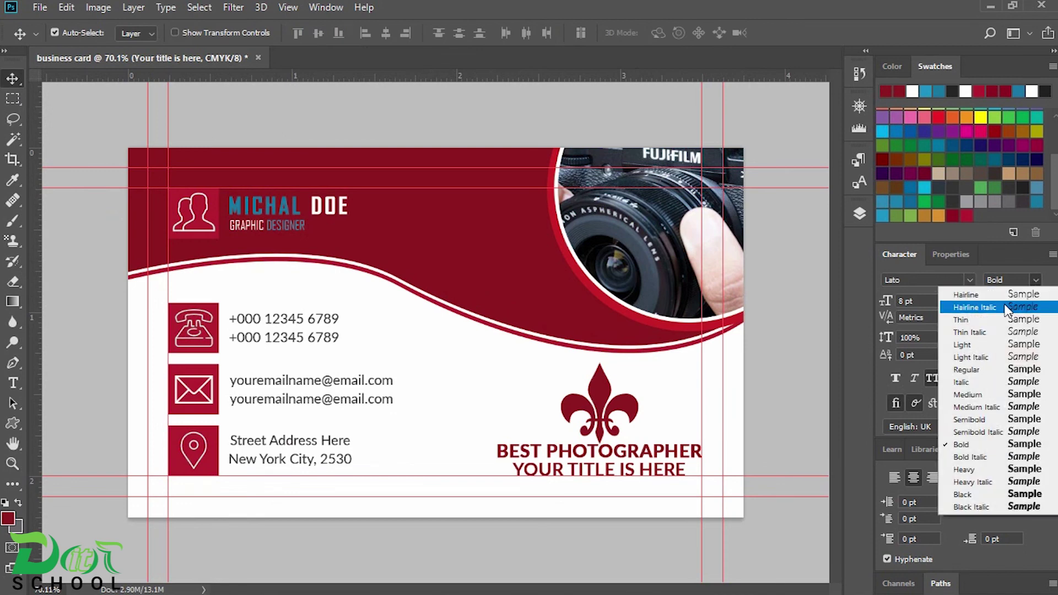
click(986, 346)
click(1035, 280)
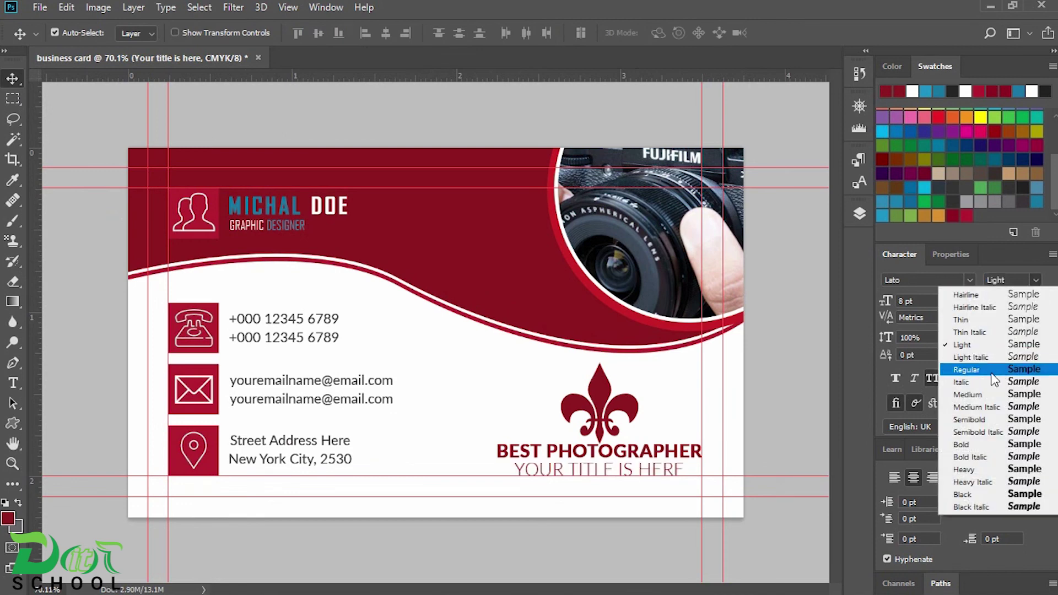
click(983, 370)
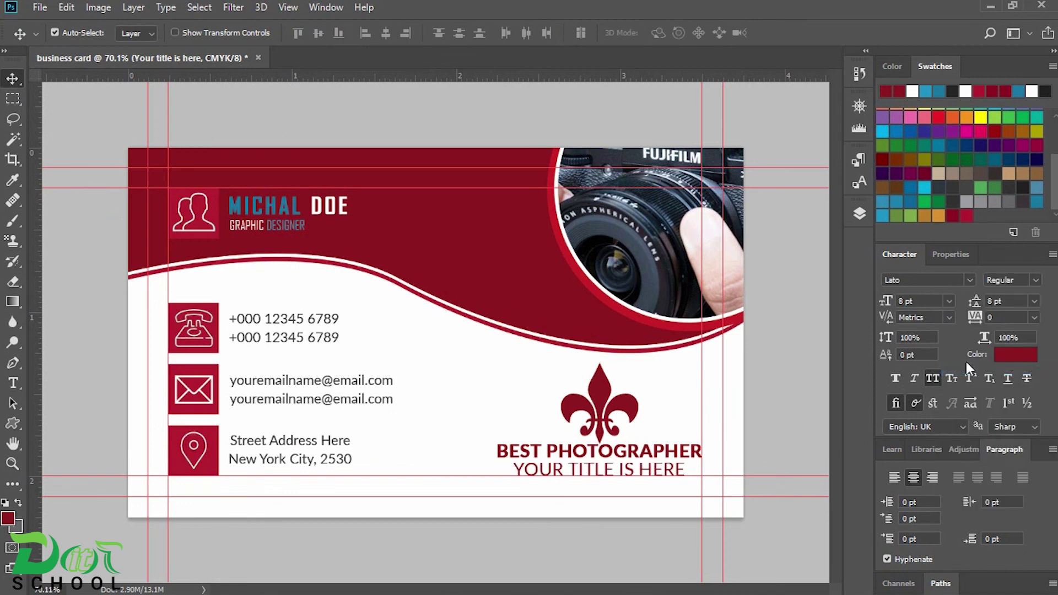
- Set YOUR TITLE IS HERE to 5.5 pt with tracking 400, and nudge it closer to BEST PHOTOGRAPHER
text(5.5)
key(Return)
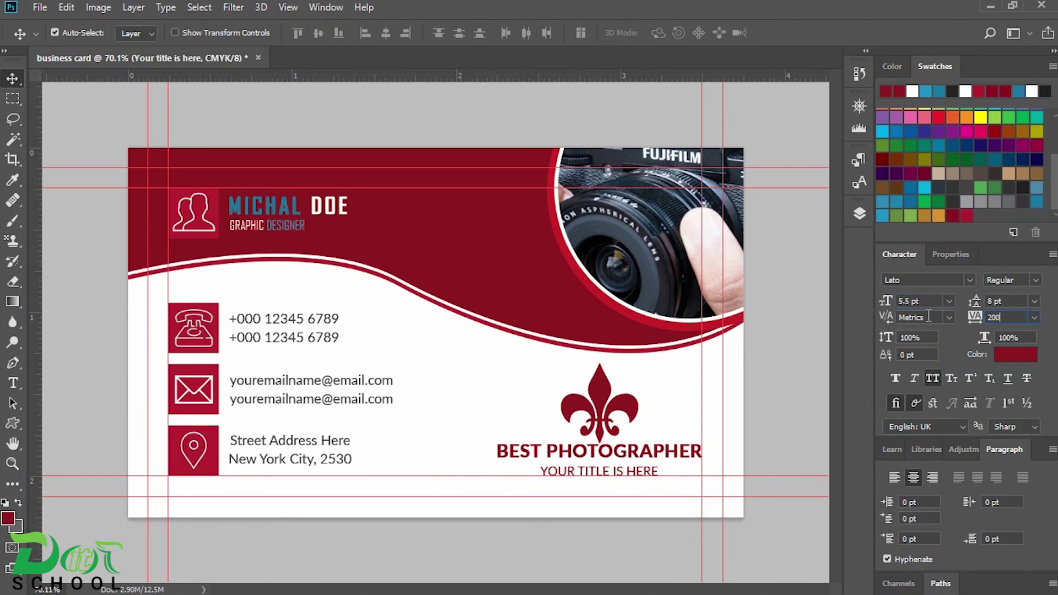
key(Return)
drag(602, 474, 598, 470)
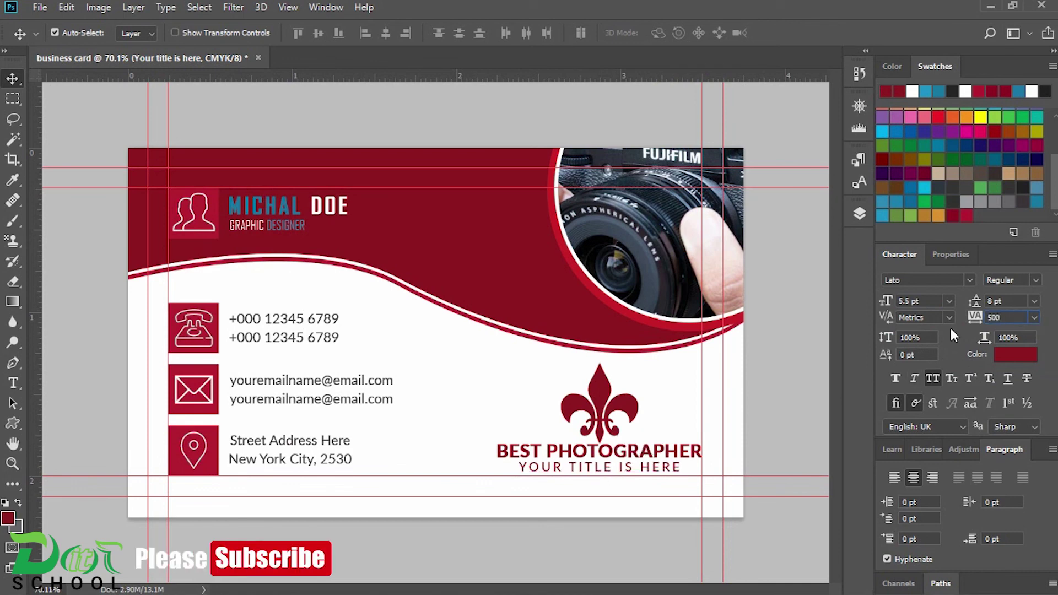
key(Return)
drag(1016, 317, 923, 337)
text(400)
key(Return)
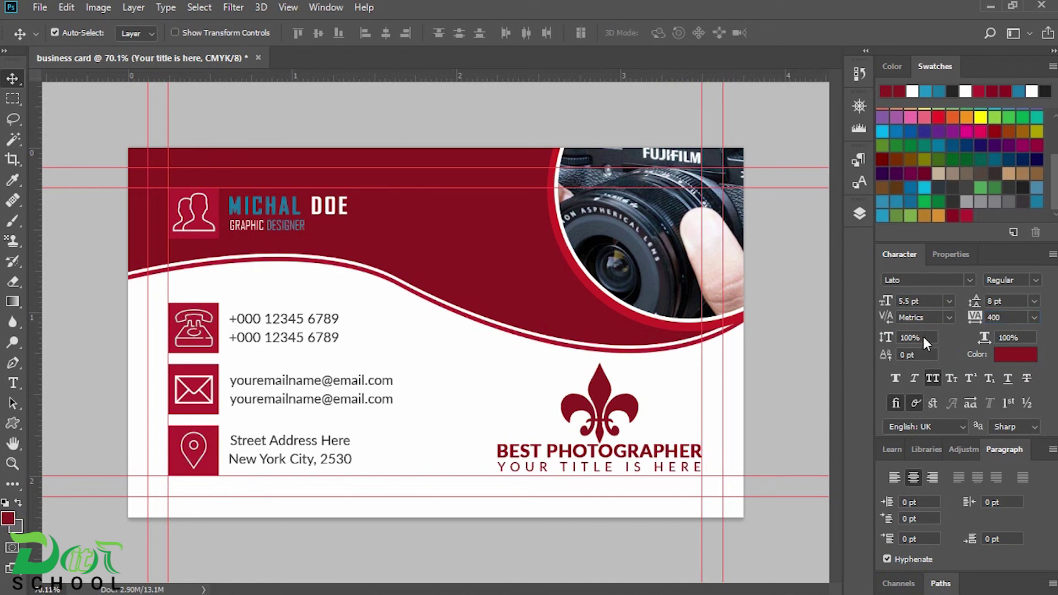
- Align YOUR TITLE IS HERE and BEST PHOTOGRAPHER by their horizontal centers
click(859, 214)
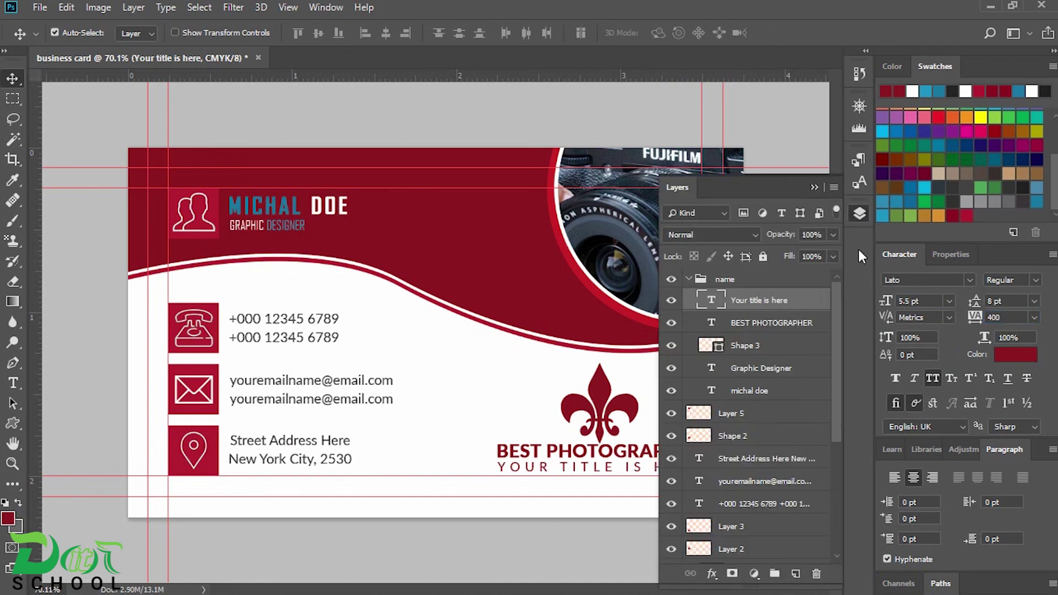
shift+click(767, 327)
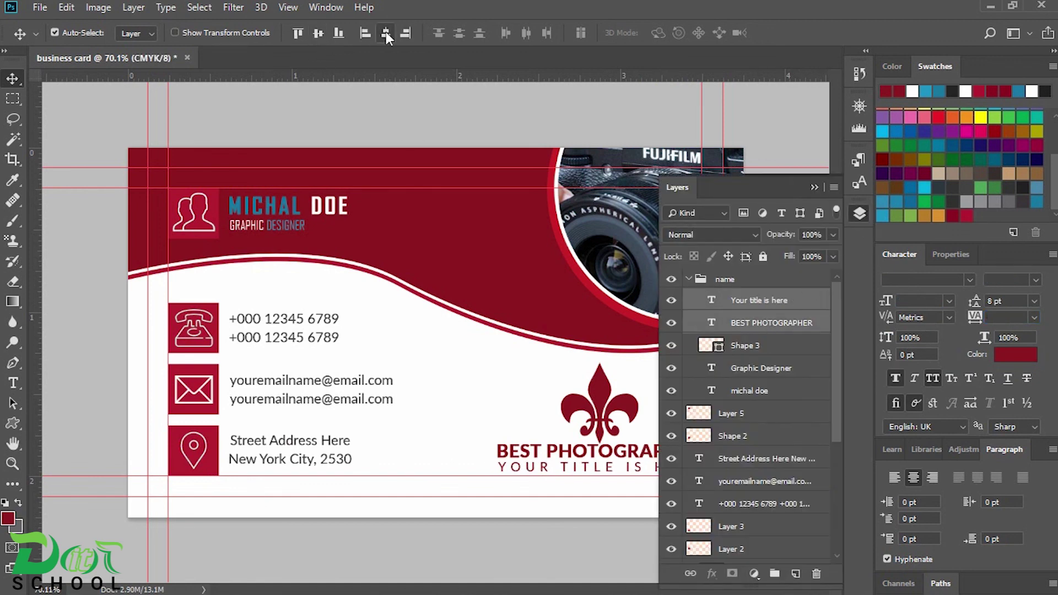
click(812, 186)
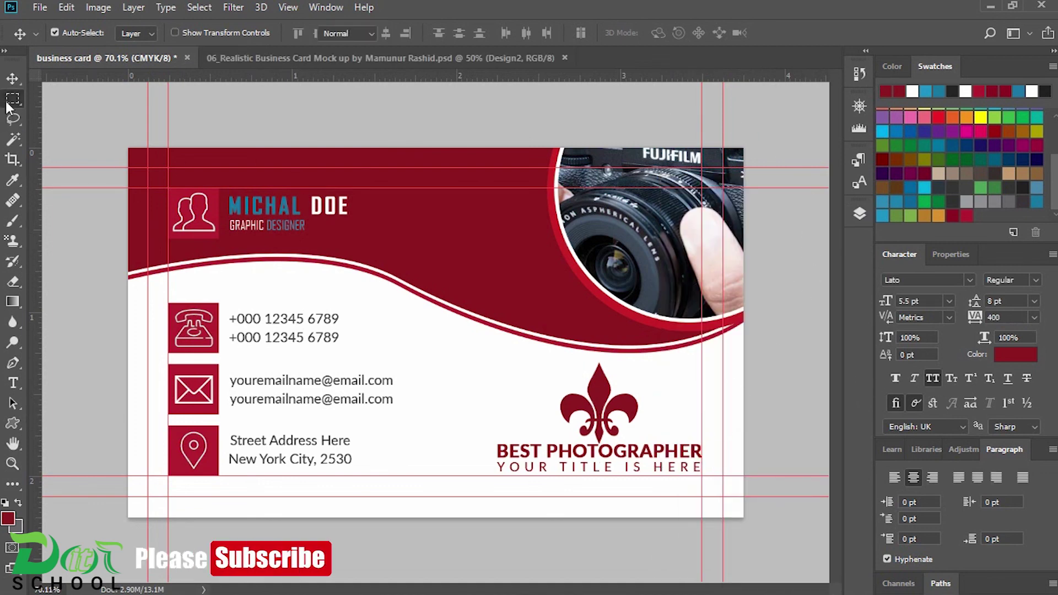
- Select the card area inside the outer guides and copy its visible artwork merged from all layers
click(13, 99)
drag(147, 168, 723, 494)
click(66, 8)
click(177, 135)
- Open the Back smart object of the business card mockup and paste the copied card artwork into it
click(322, 57)
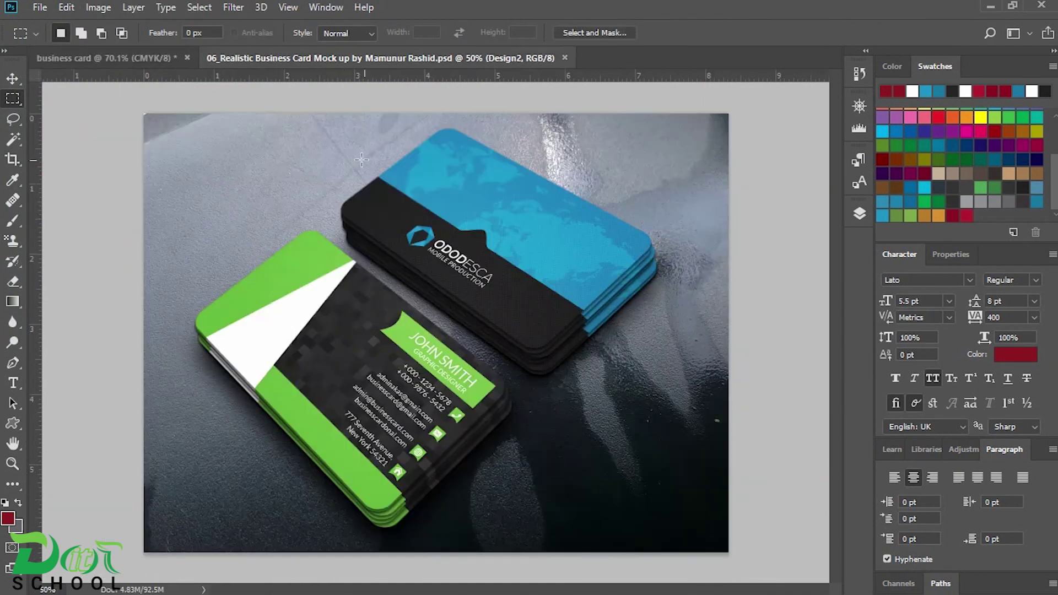
click(854, 214)
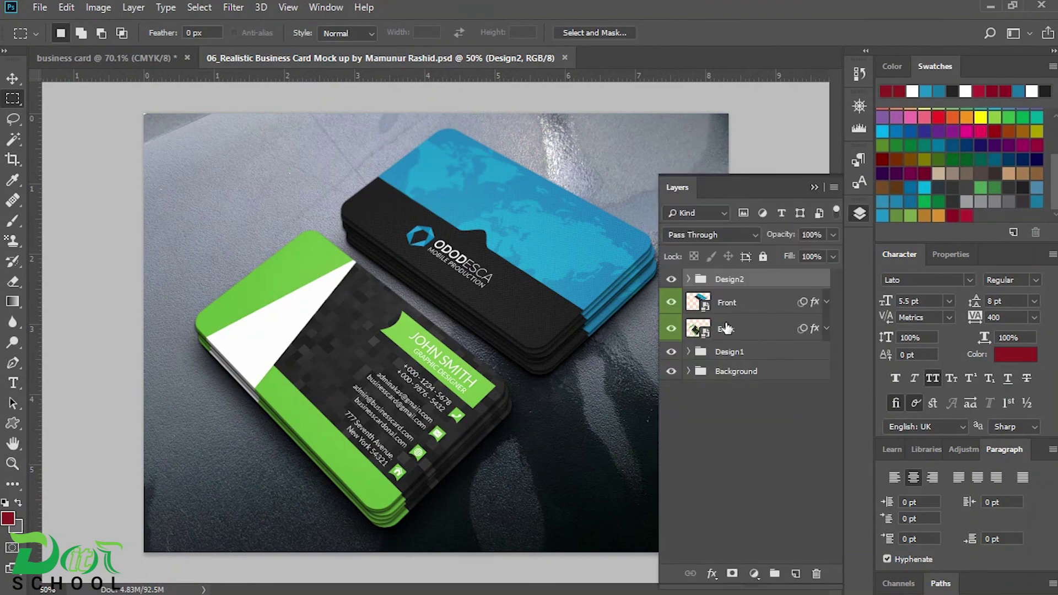
double_click(703, 333)
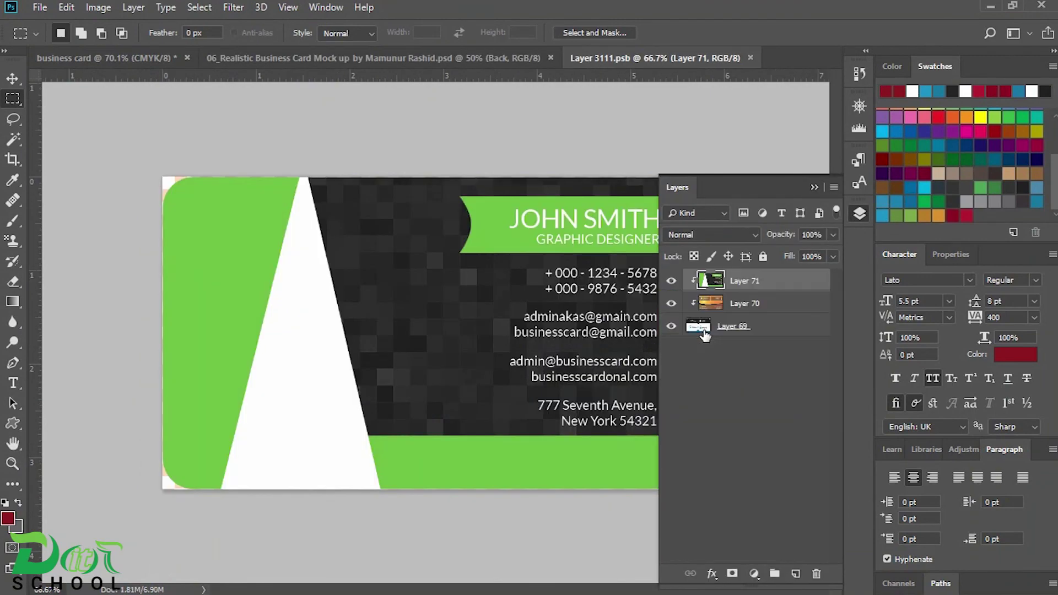
key(ctrl+v)
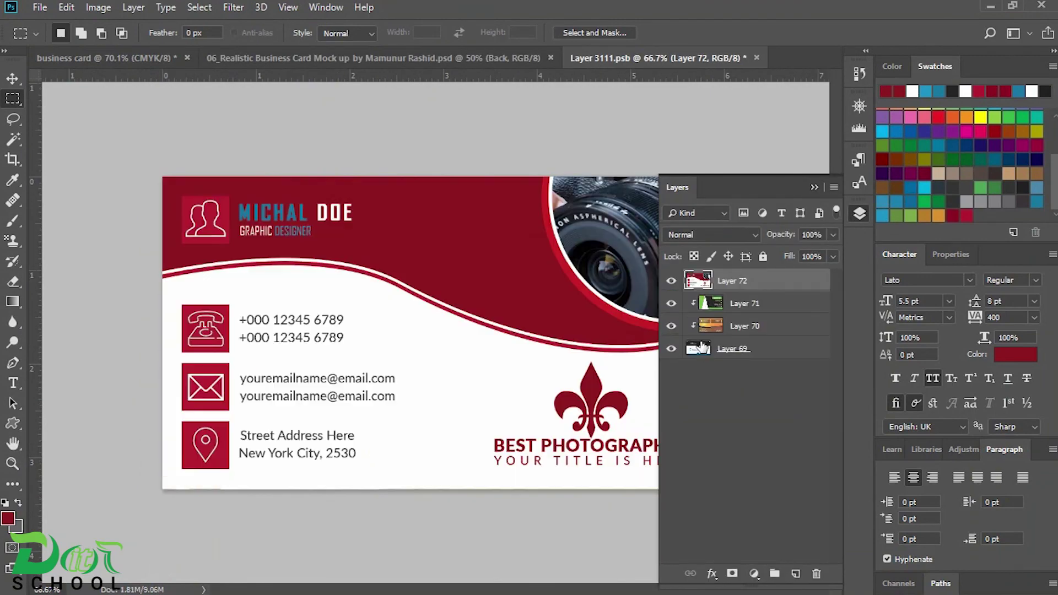
- Clip the pasted card artwork to the rounded card shape below it and save the Back smart object
right_click(722, 279)
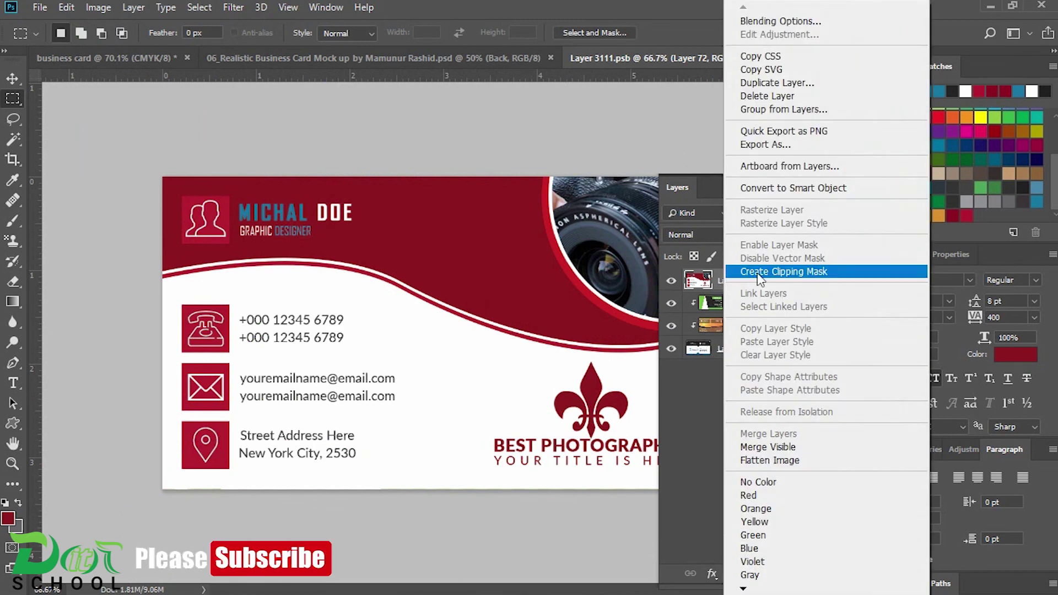
click(755, 272)
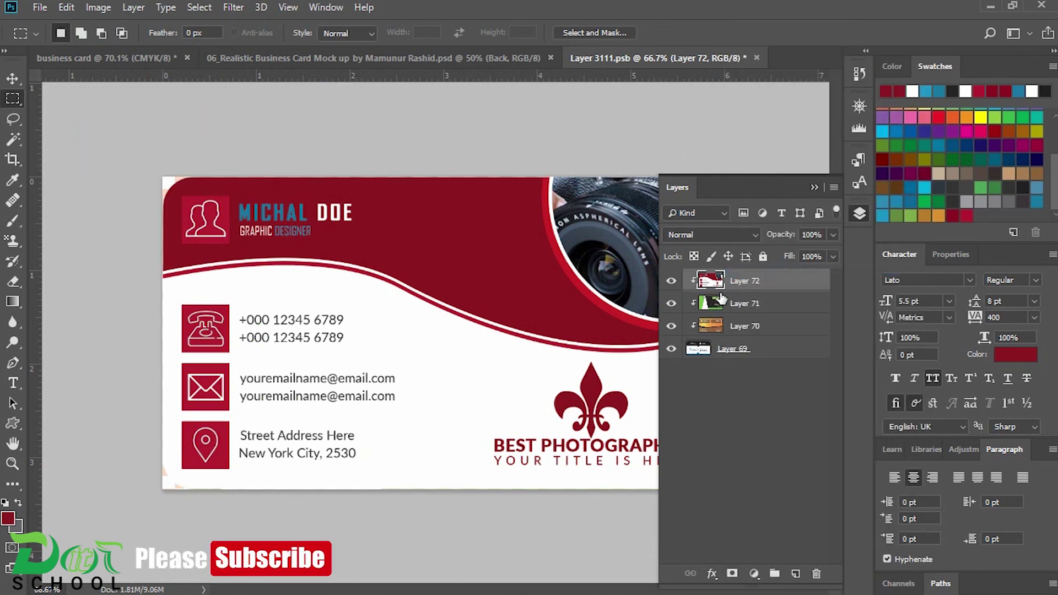
key(ctrl+s)
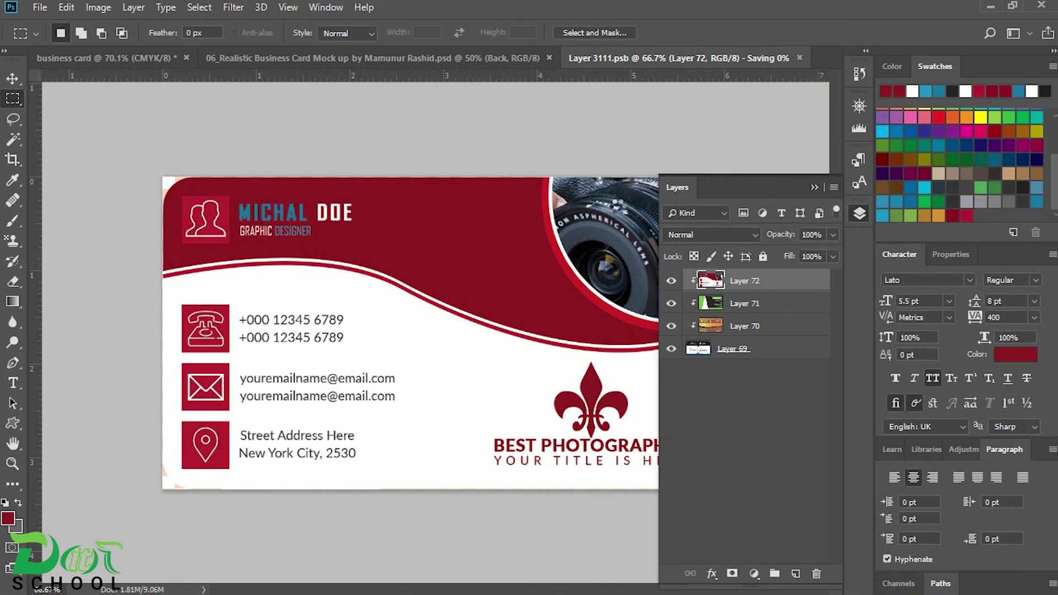
- Open the mockup's Front smart object and paste the copied card artwork above the blue world-map design
click(521, 56)
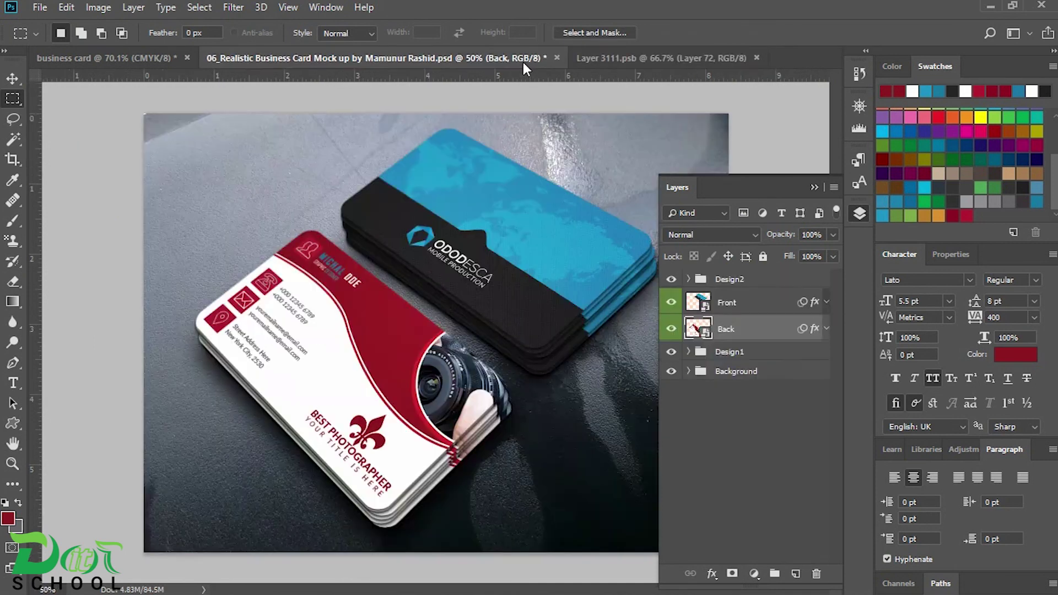
double_click(697, 302)
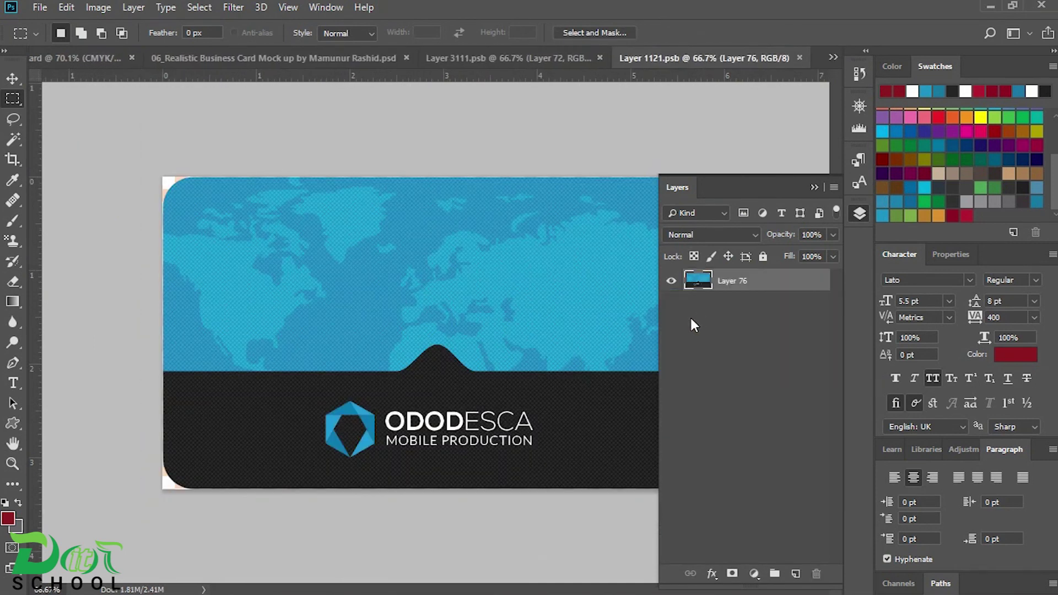
key(ctrl+v)
- Clip the pasted artwork to the world-map layer, save the Front smart object, and return to the mockup
right_click(708, 282)
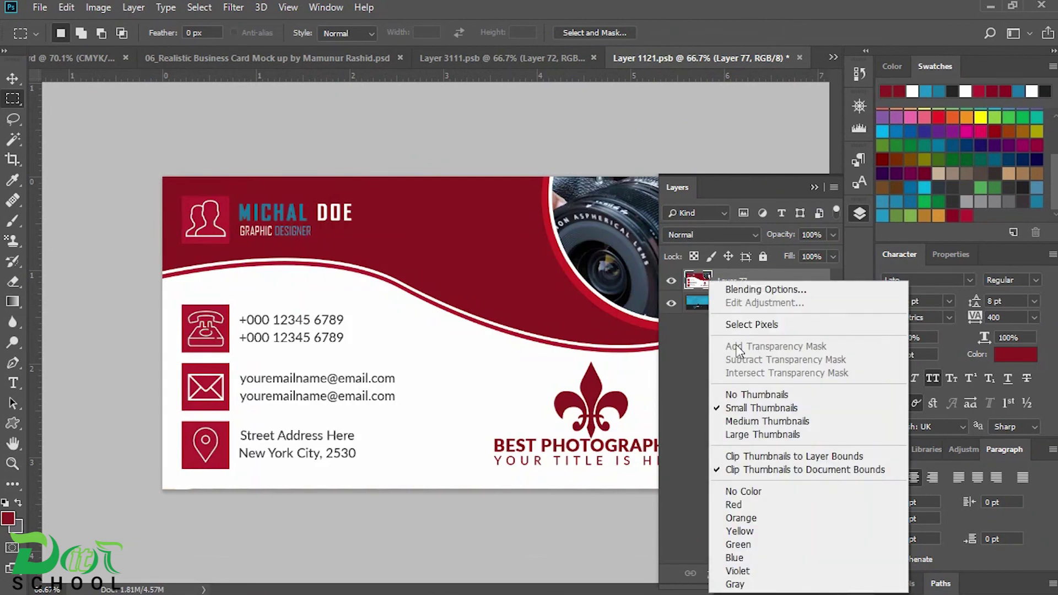
click(708, 282)
right_click(711, 282)
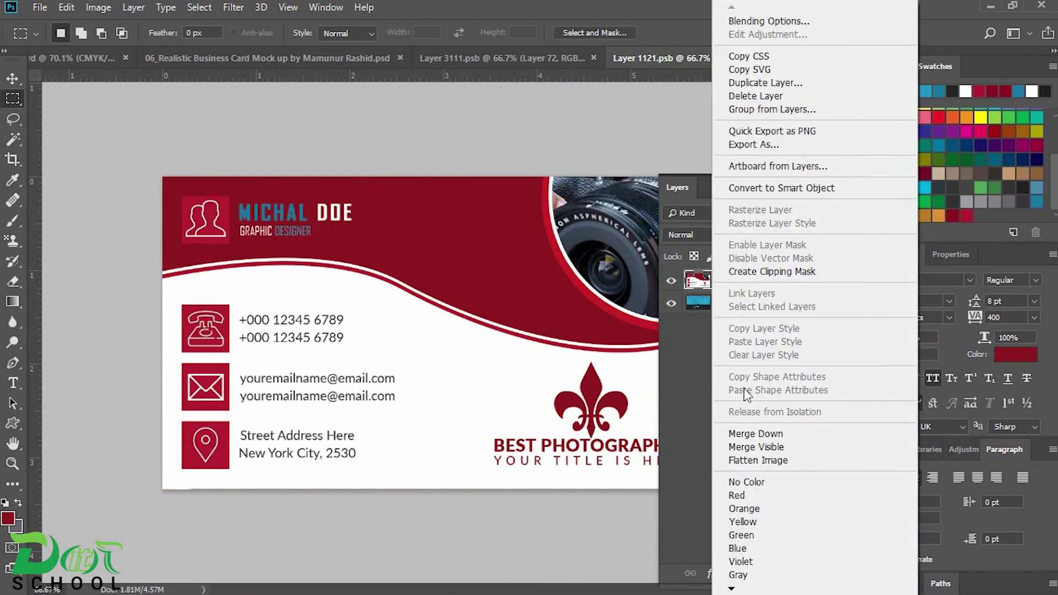
click(770, 271)
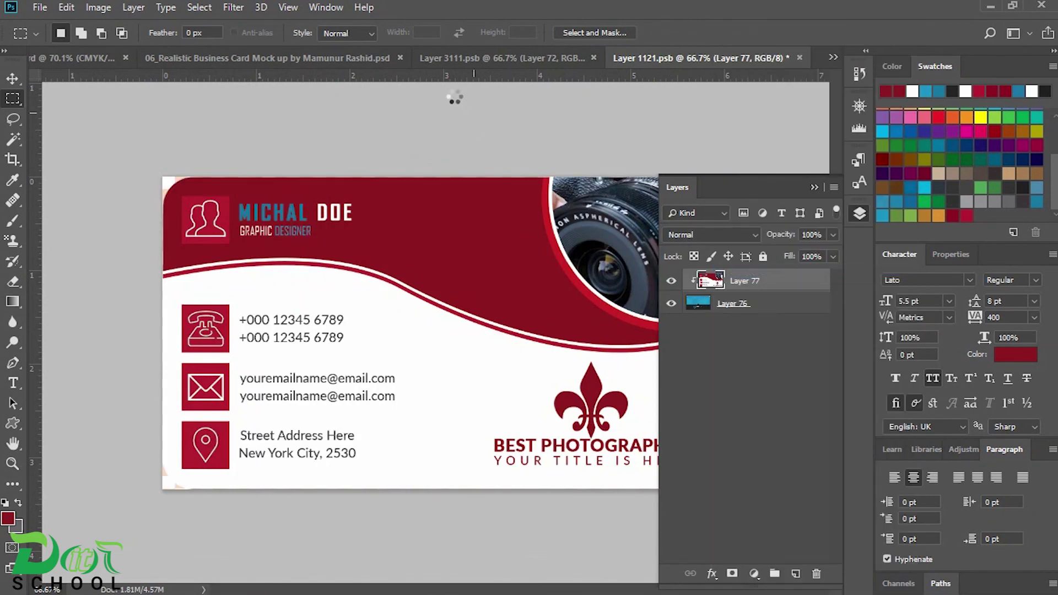
click(376, 59)
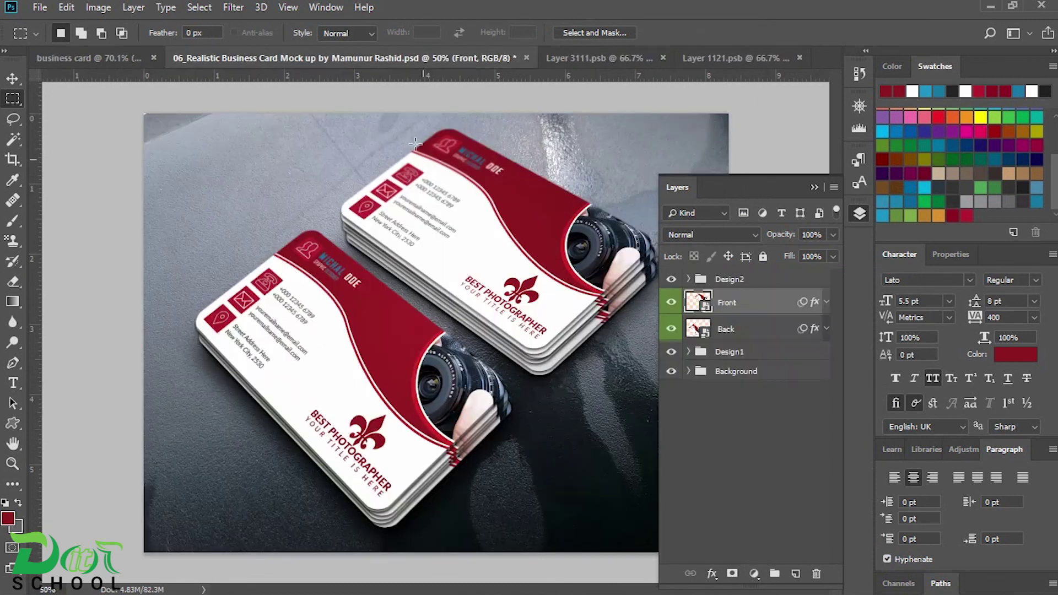
scroll(493, 325, up, 2)
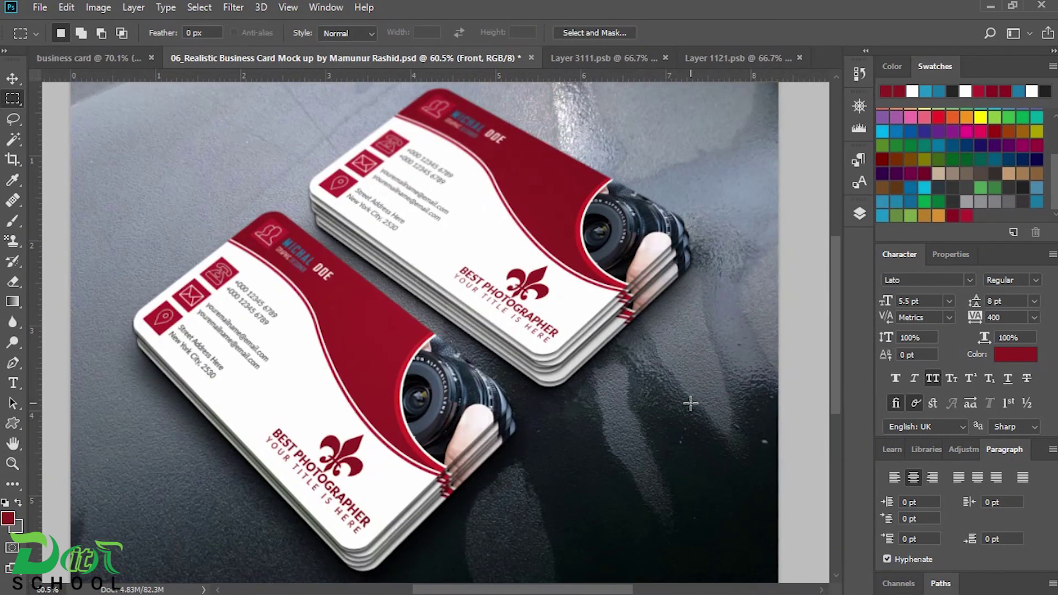